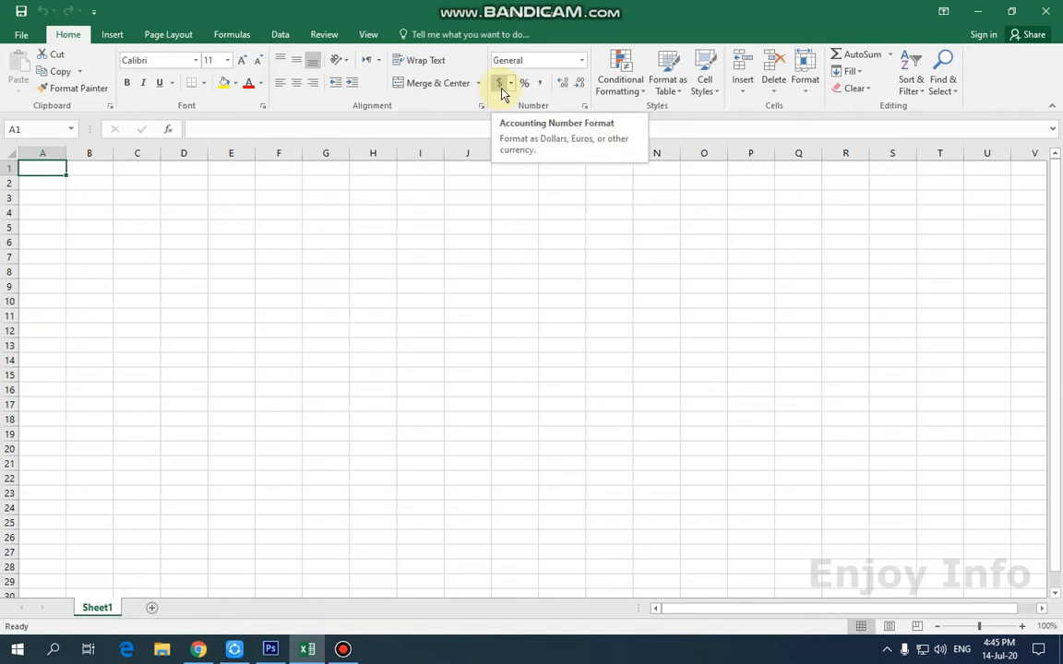
Examine the currency symbols offered for the Accounting number format without applying one.
left_click(511, 91)
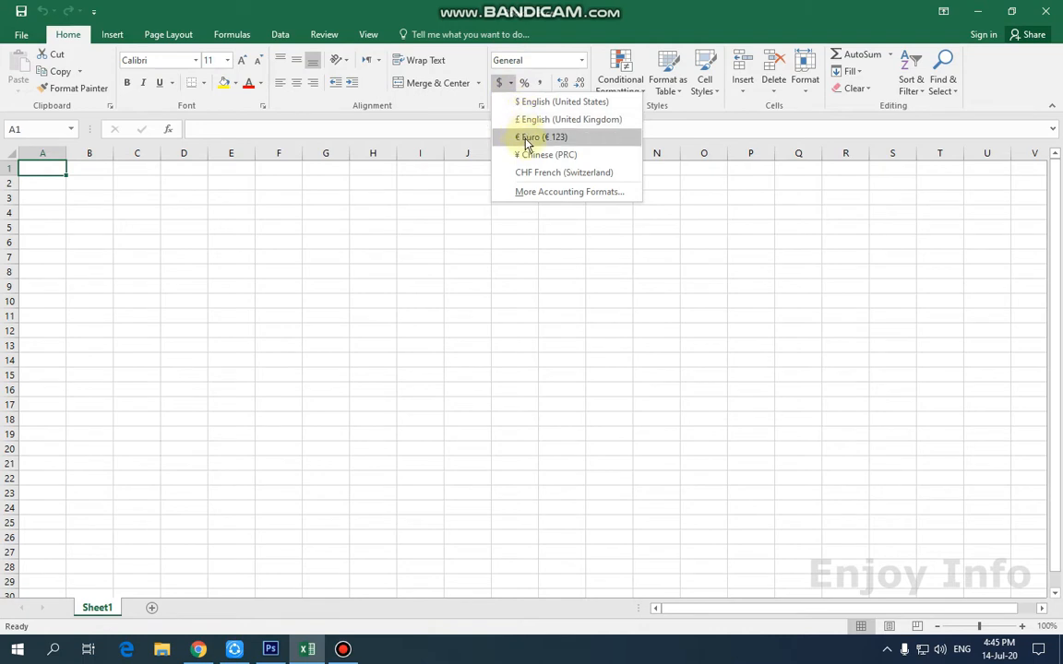
left_click(543, 194)
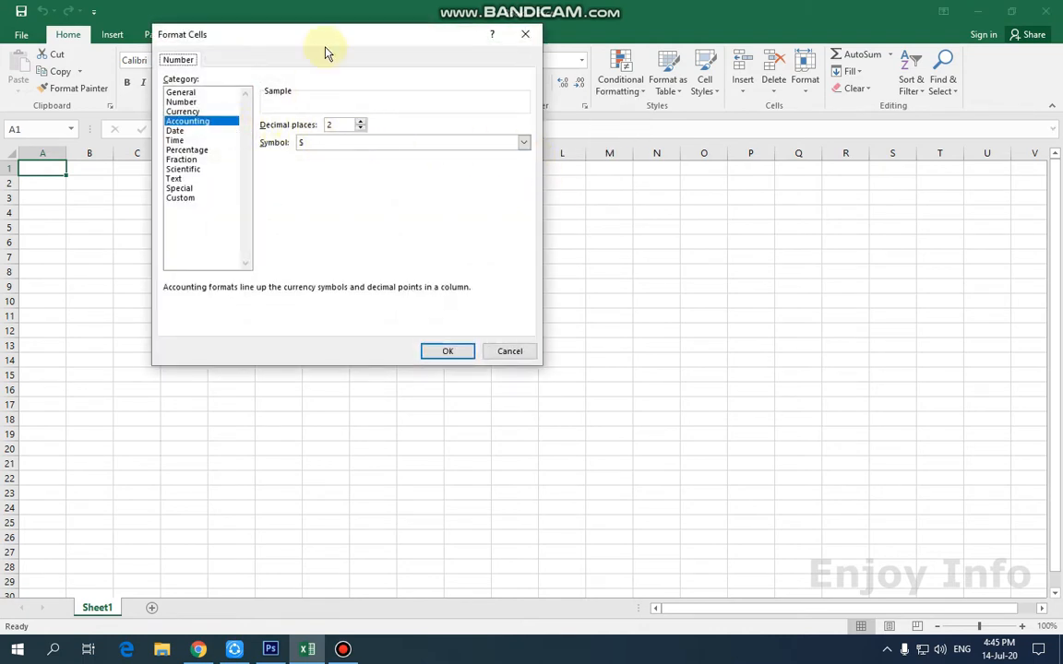
left_click_drag(323, 41, 475, 235)
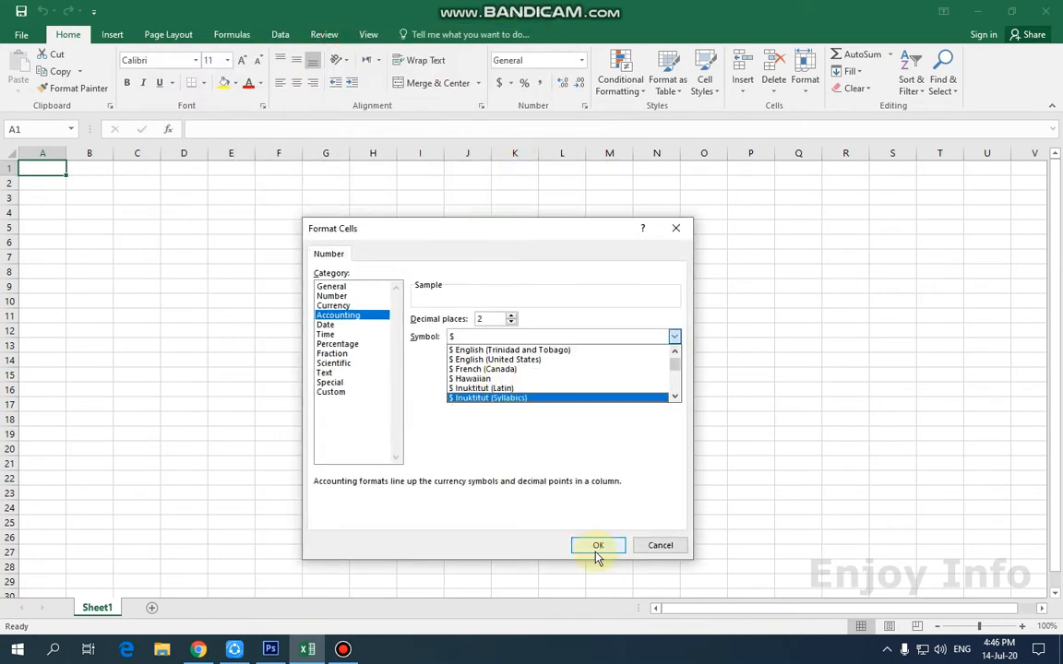
left_click(656, 550)
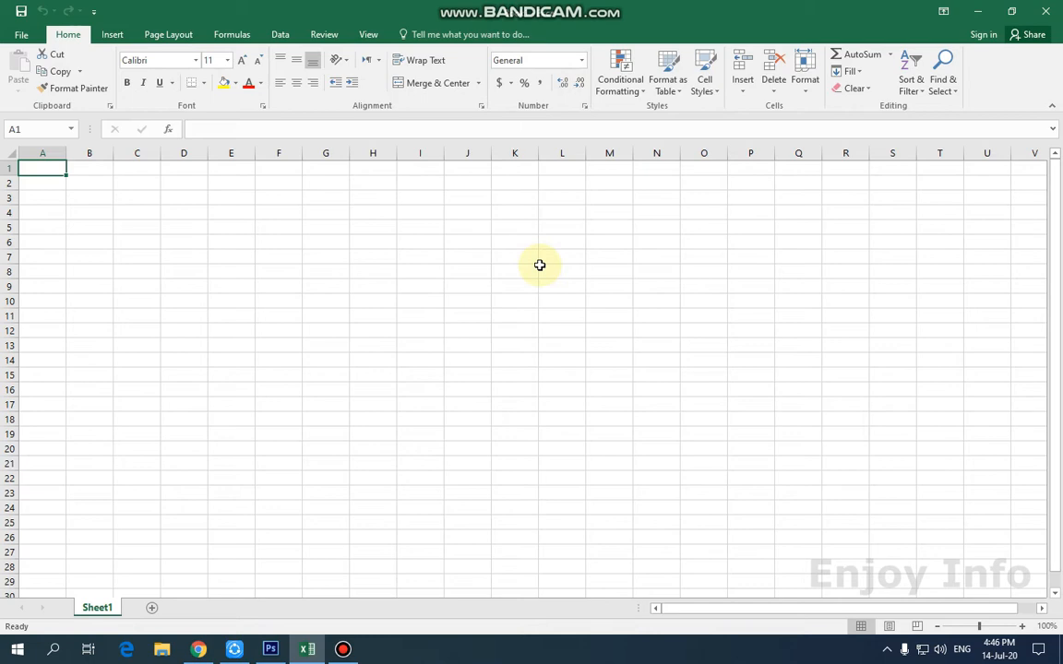
left_click(83, 211)
left_click(382, 258)
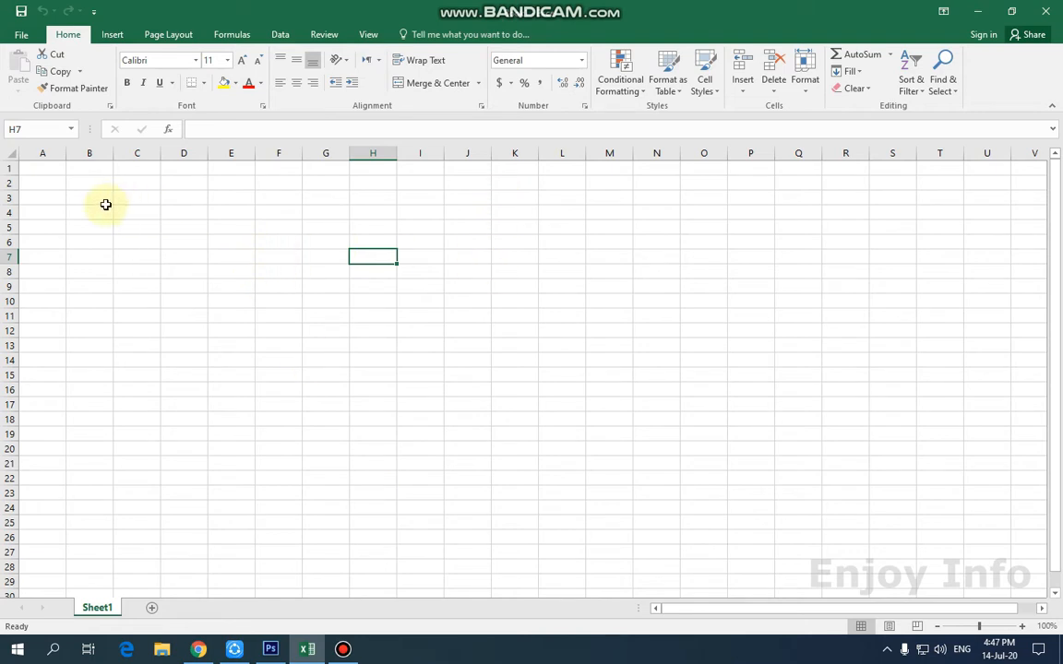
Widen all columns of the sheet and increase the height of row 1.
left_click(10, 154)
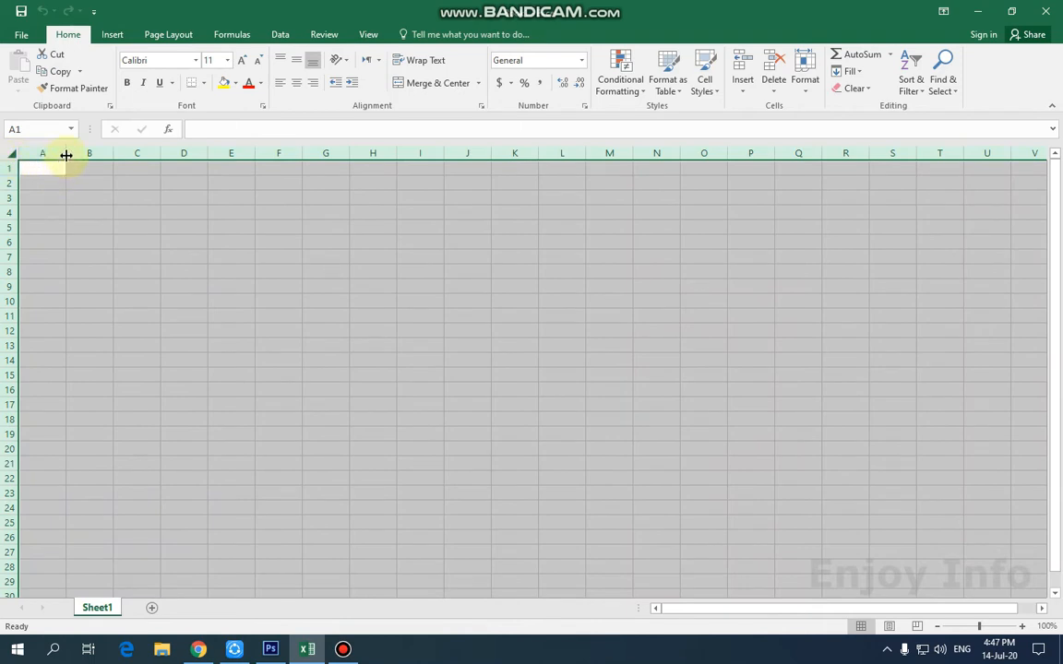
left_click_drag(66, 153, 96, 152)
left_click(142, 183)
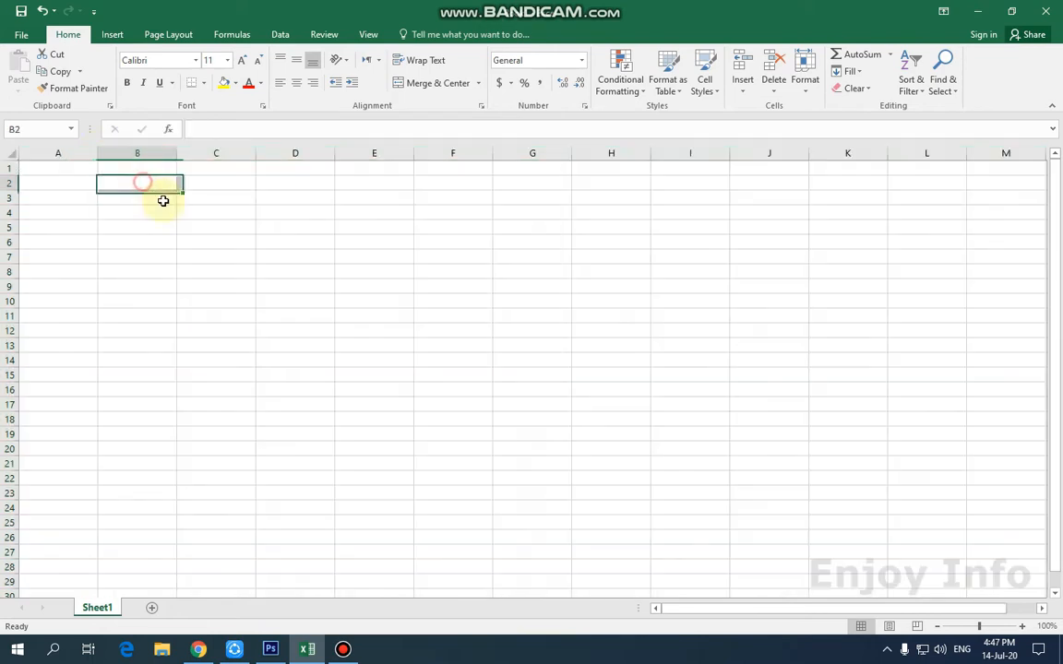
left_click_drag(12, 171, 12, 185)
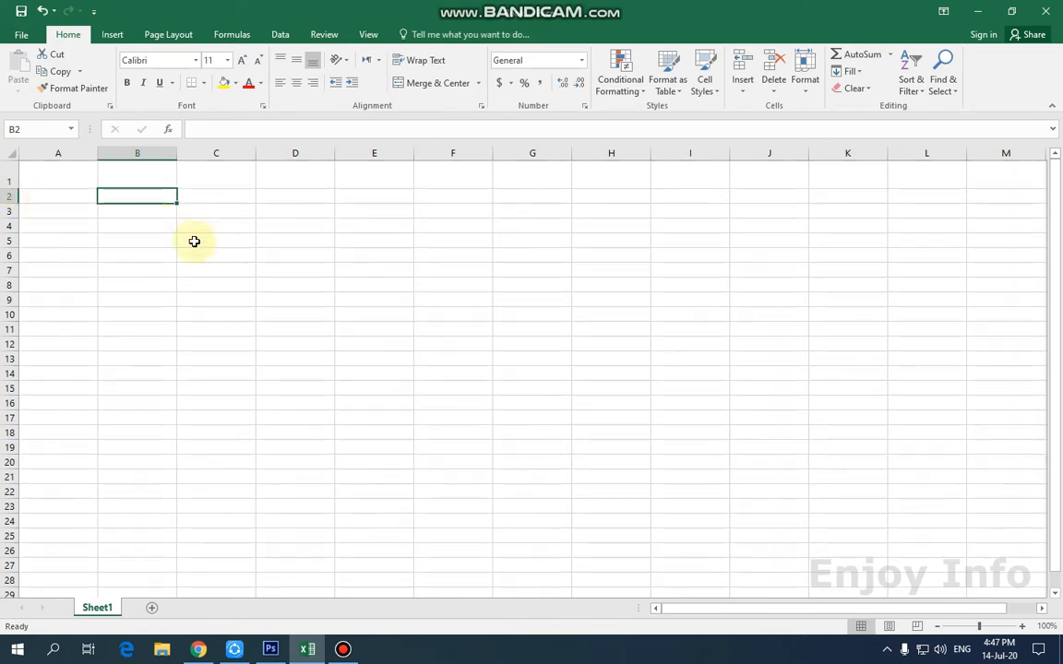
Undo the row height and column width changes.
key("ctrl+z")
key("ctrl+z")
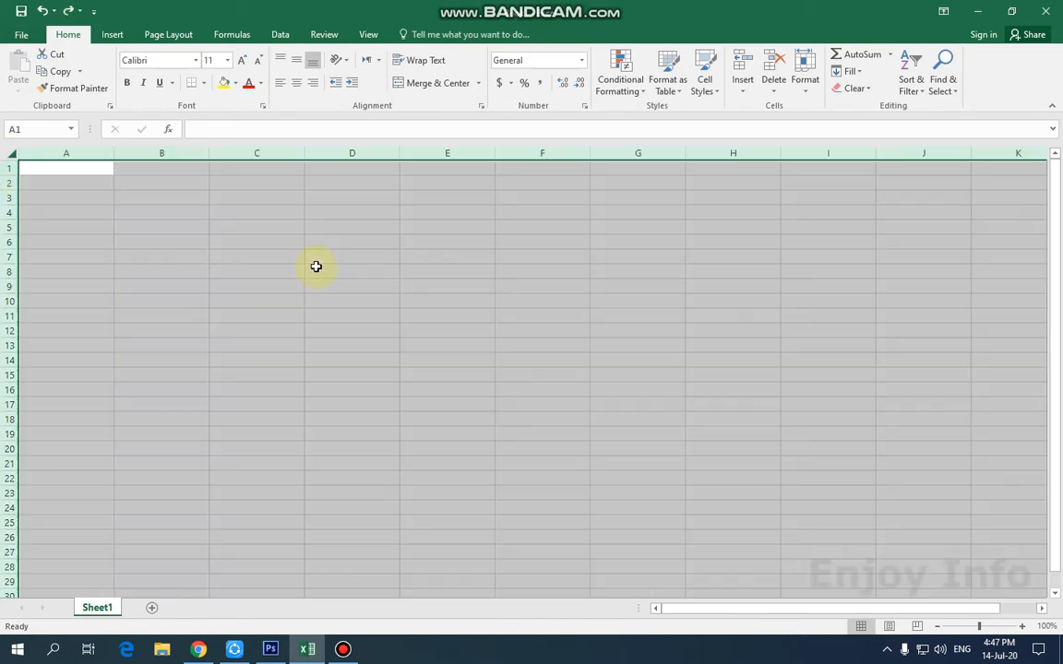
key("ctrl+z")
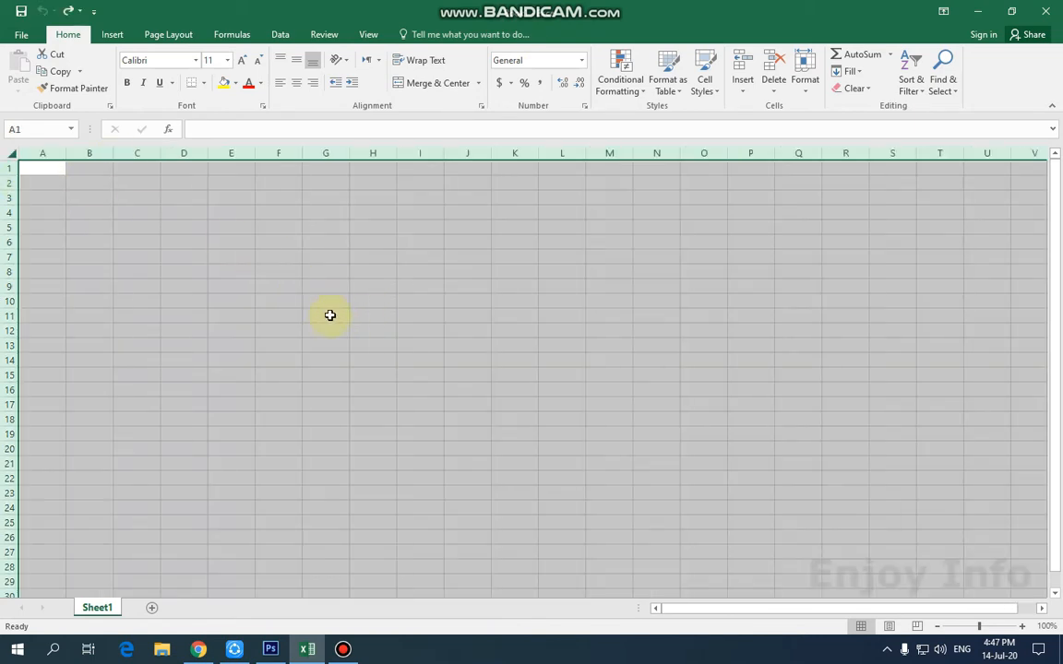
left_click(330, 316)
Make row 1 taller and set cells A1:K1 to the Adobe Fan Heiti Std B font at size 14.
left_click_drag(16, 175, 516, 178)
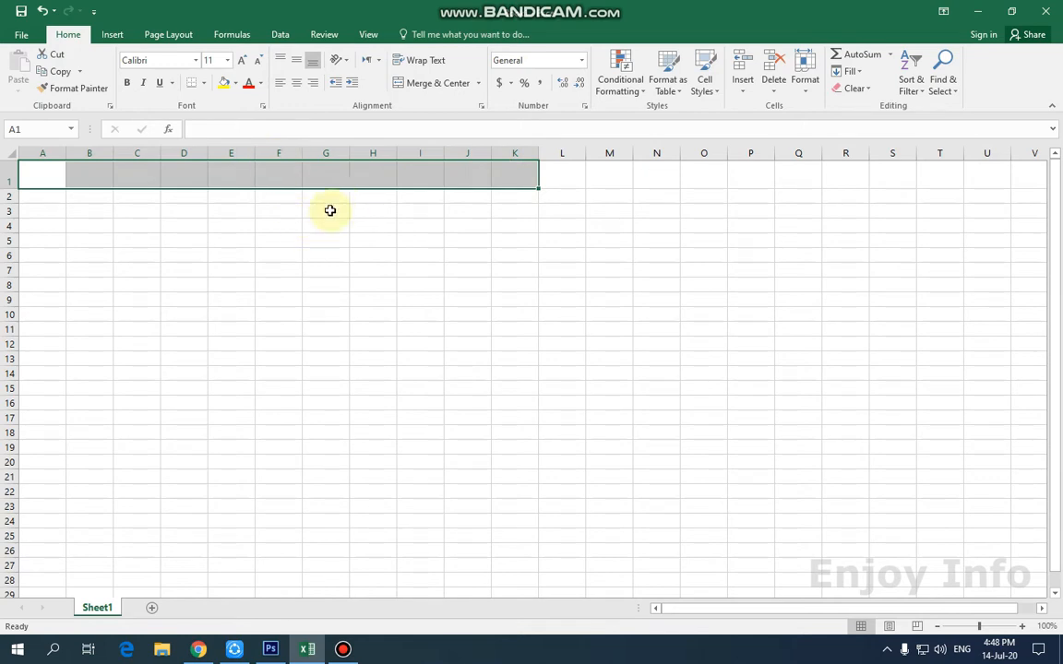
left_click(195, 61)
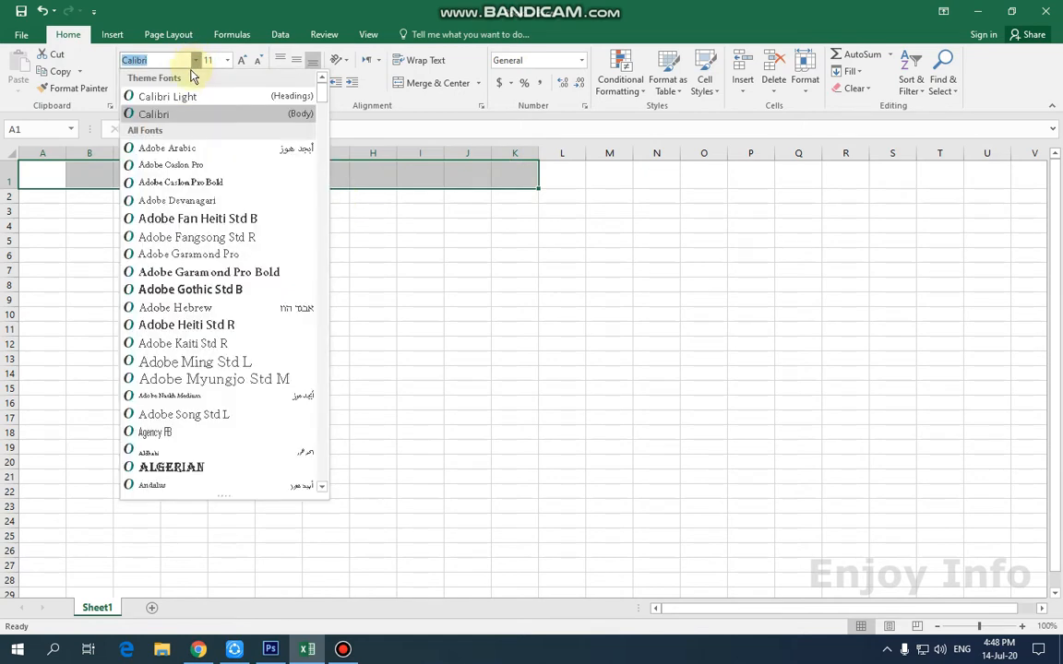
left_click(172, 221)
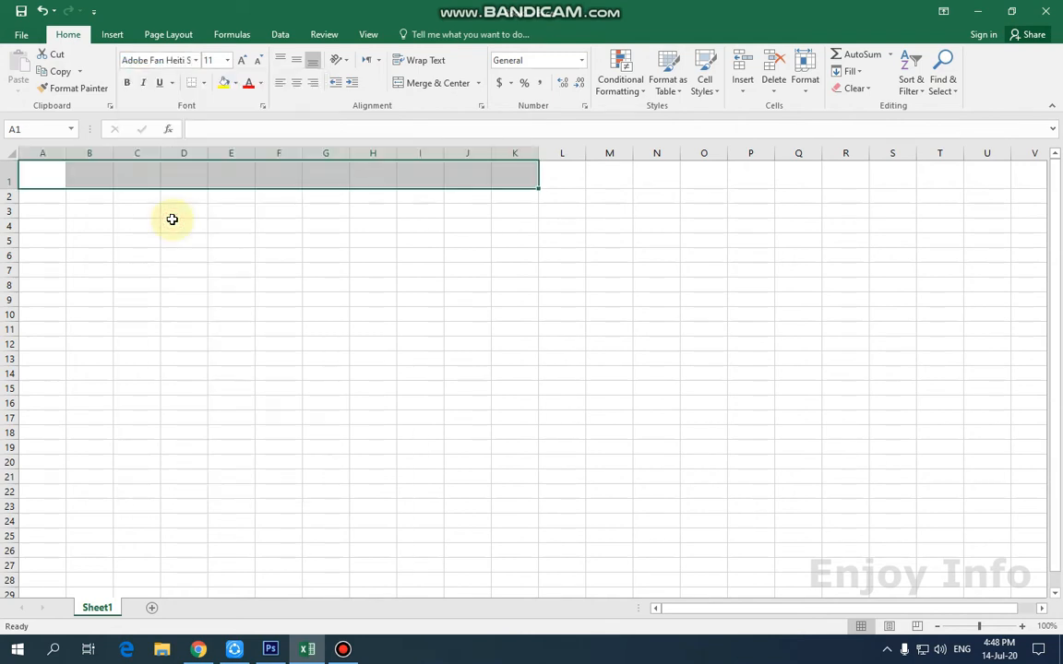
left_click(240, 64)
left_click(241, 65)
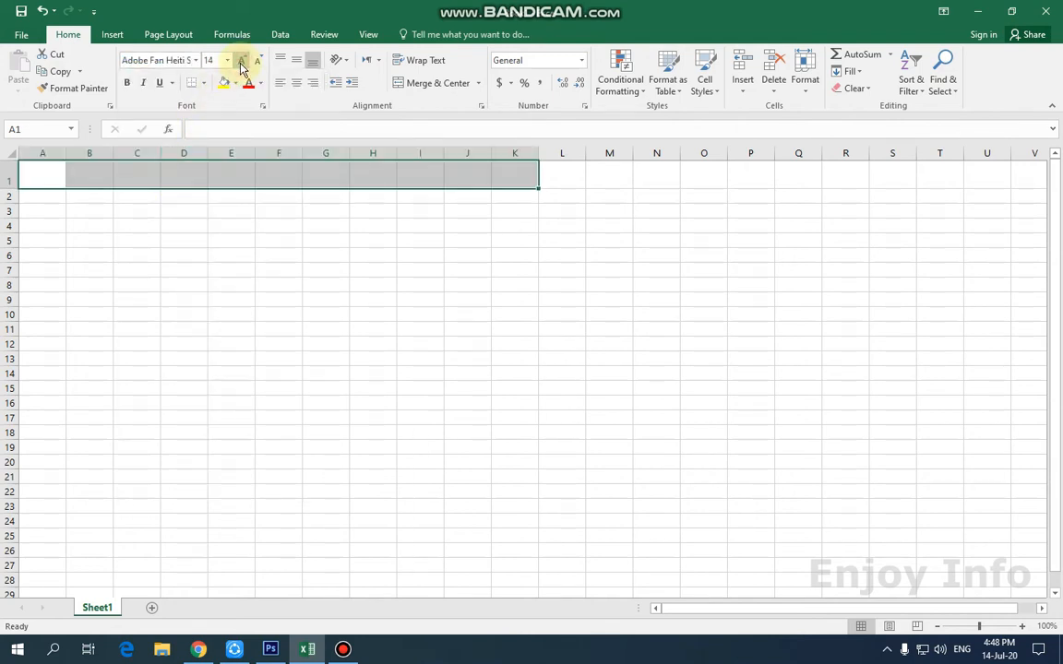
Make cells A1:K1 bold and give them the standard dark red font color.
left_click(126, 83)
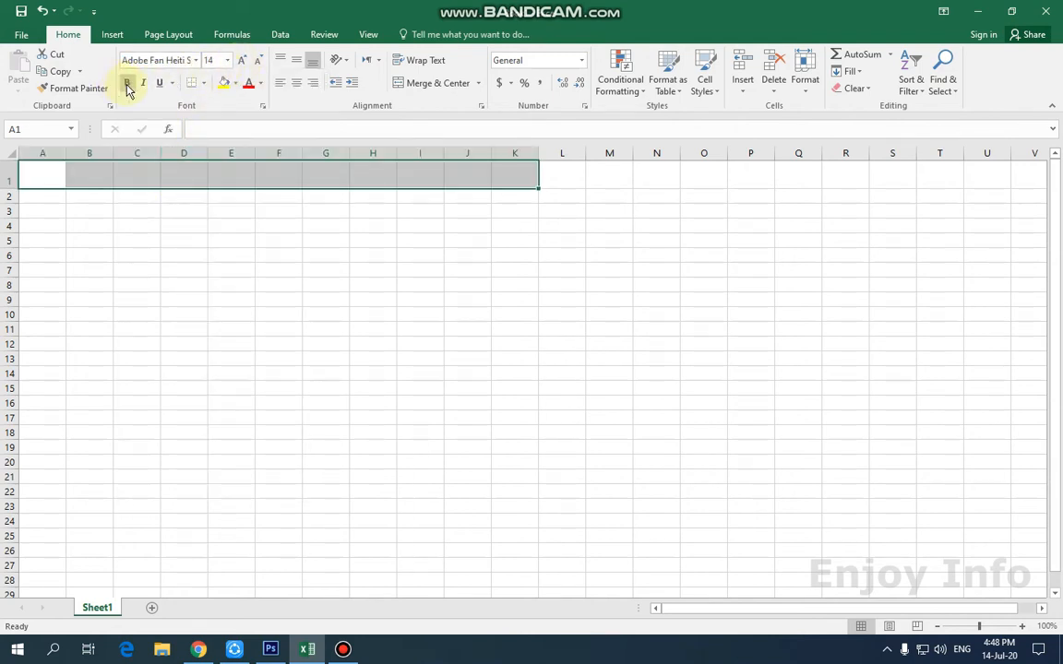
left_click(260, 83)
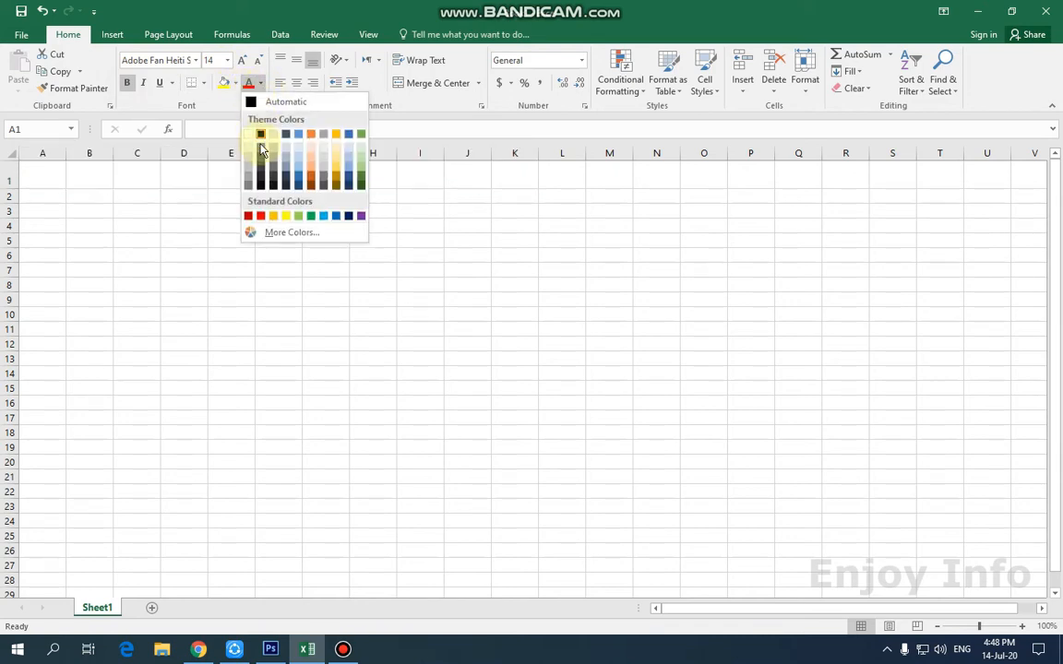
left_click(249, 216)
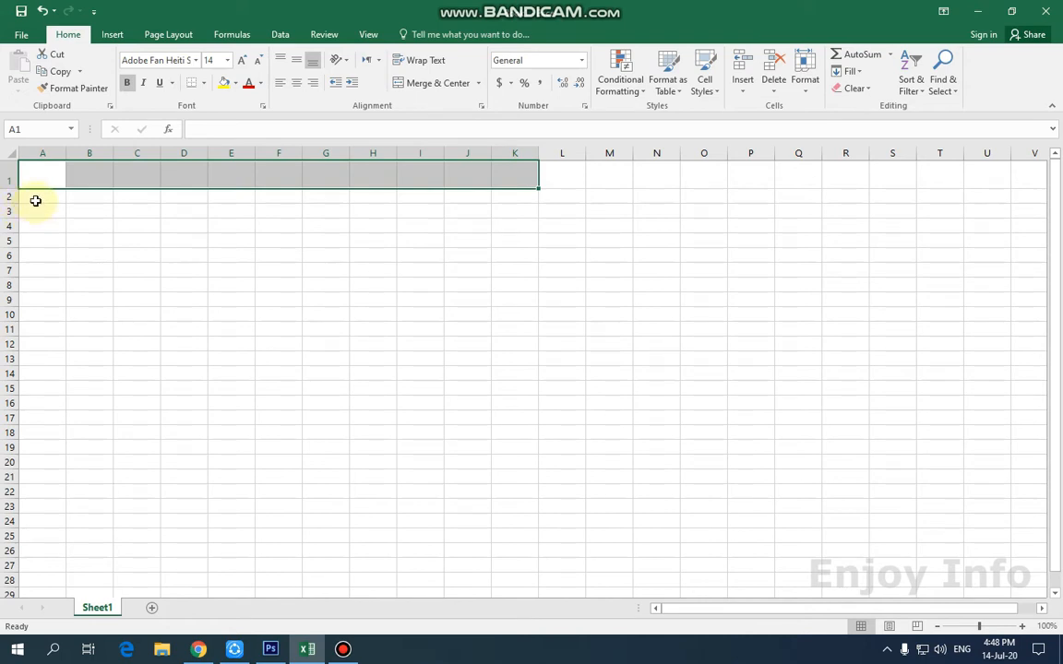
Set cells A2:A10 to the Adobe Fan Heiti Std B font and narrow column A.
left_click_drag(35, 200, 37, 315)
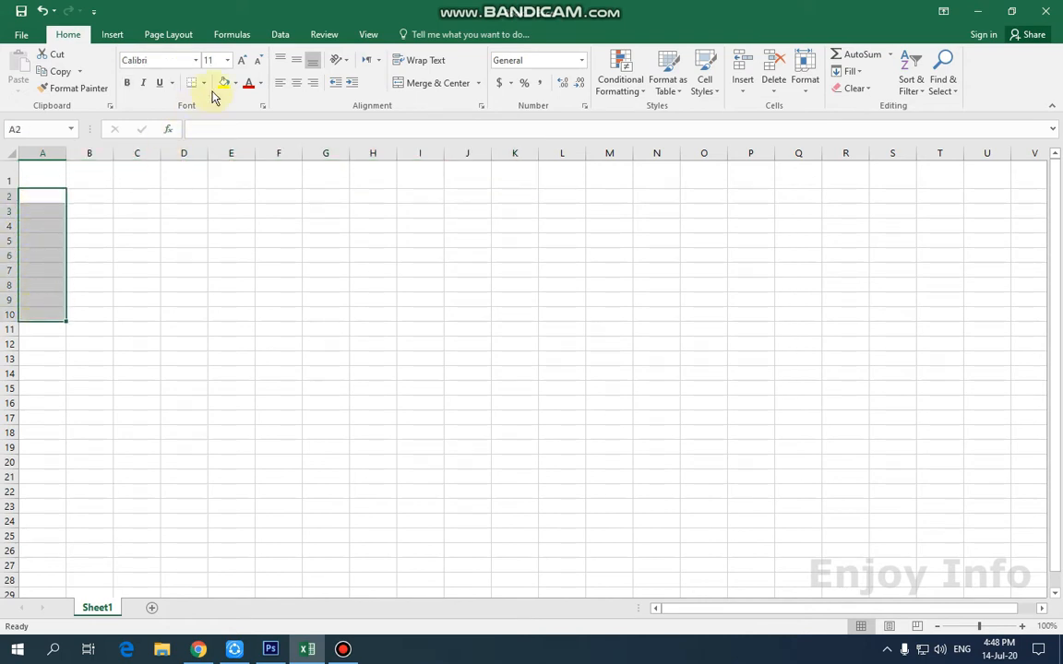
left_click(195, 61)
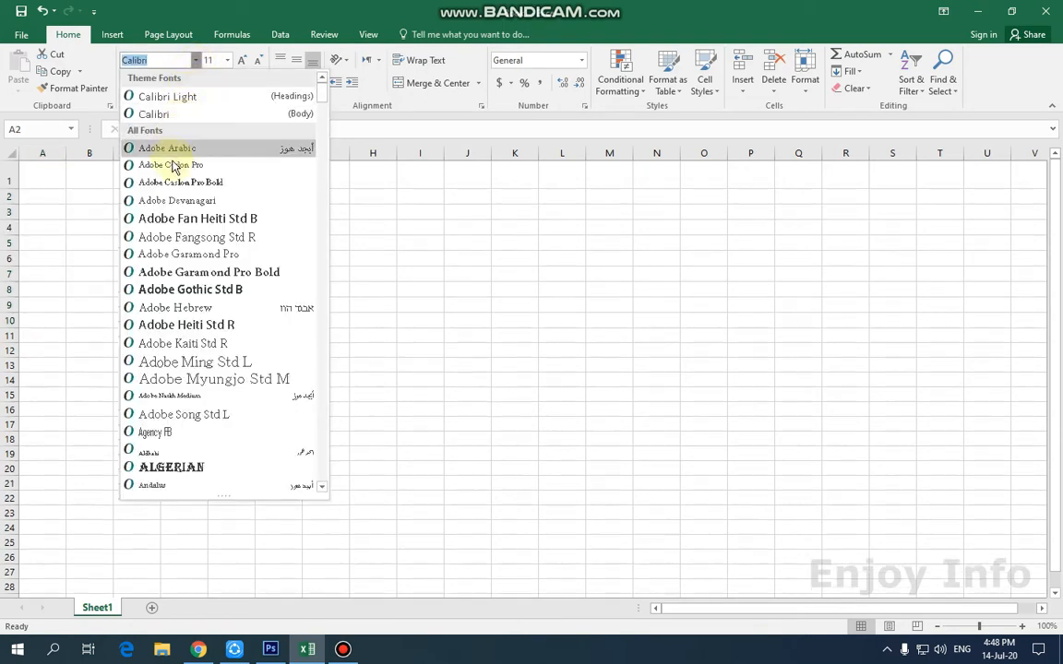
left_click(190, 219)
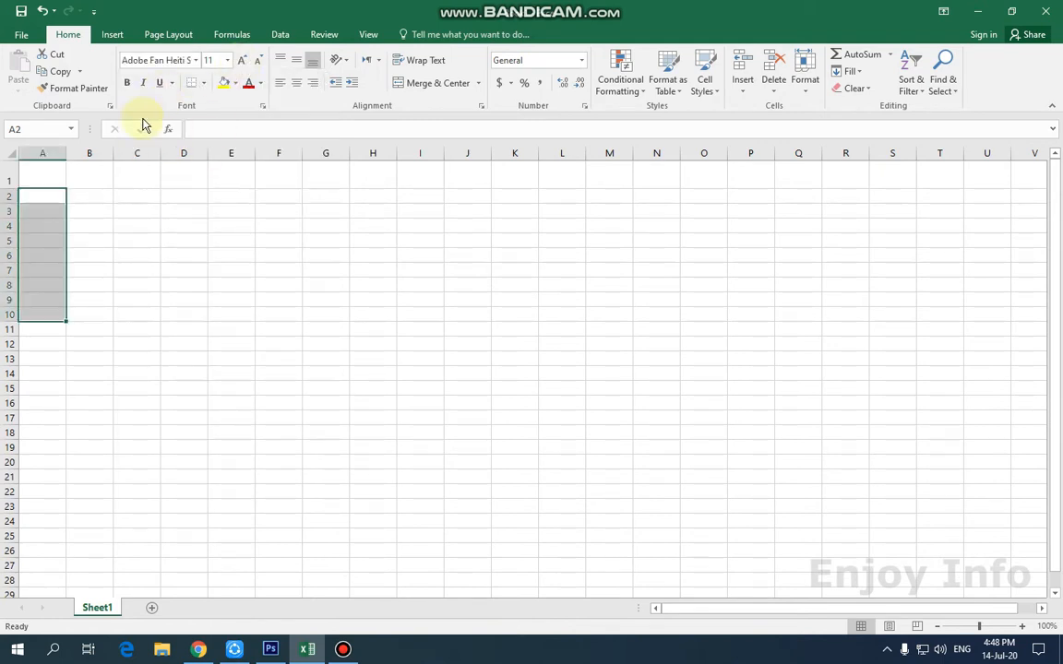
left_click_drag(88, 200, 101, 240)
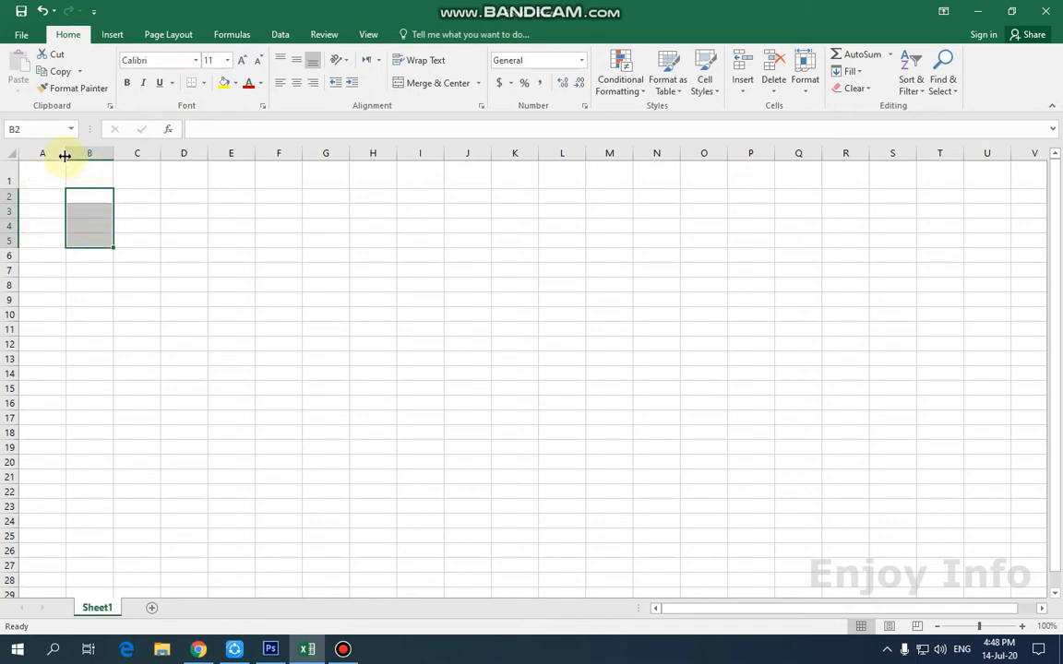
mouse_move(67, 157)
left_mouse_down()
mouse_move(40, 158)
mouse_move(51, 154)
left_mouse_up()
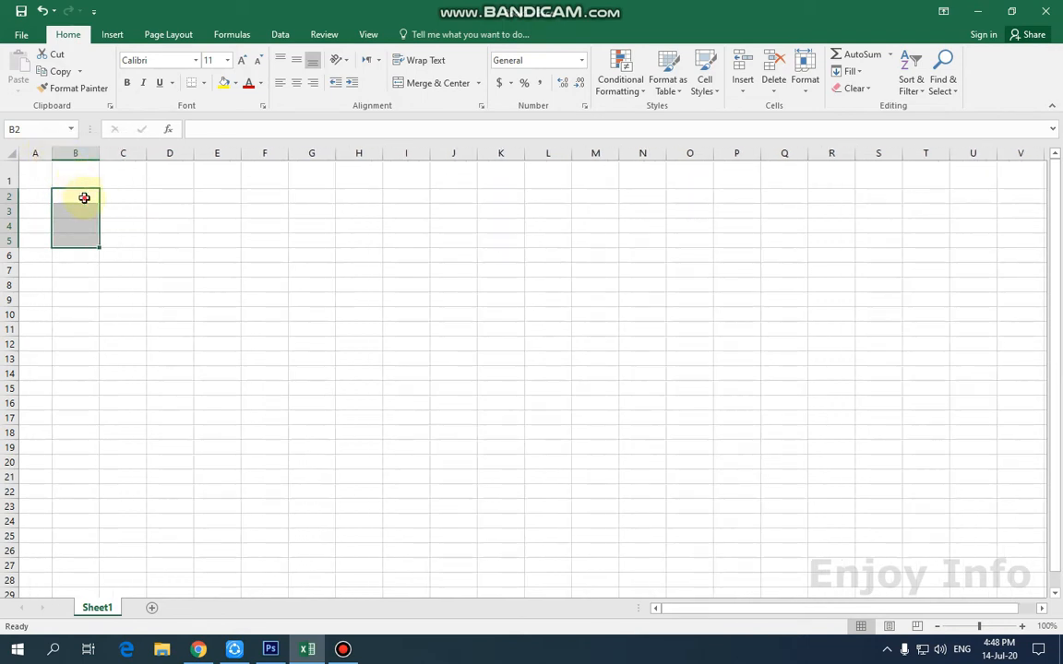
Set cells B2:B10 to the Arial Black font with a darker orange theme font color.
left_click(85, 200)
left_click_drag(85, 199, 85, 315)
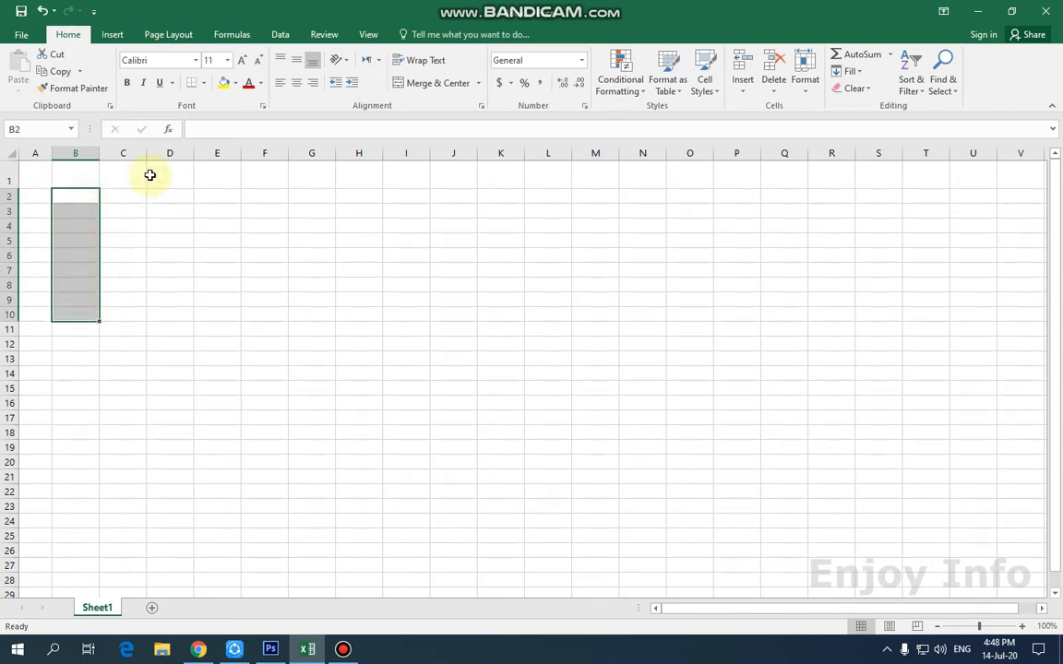
left_click(196, 60)
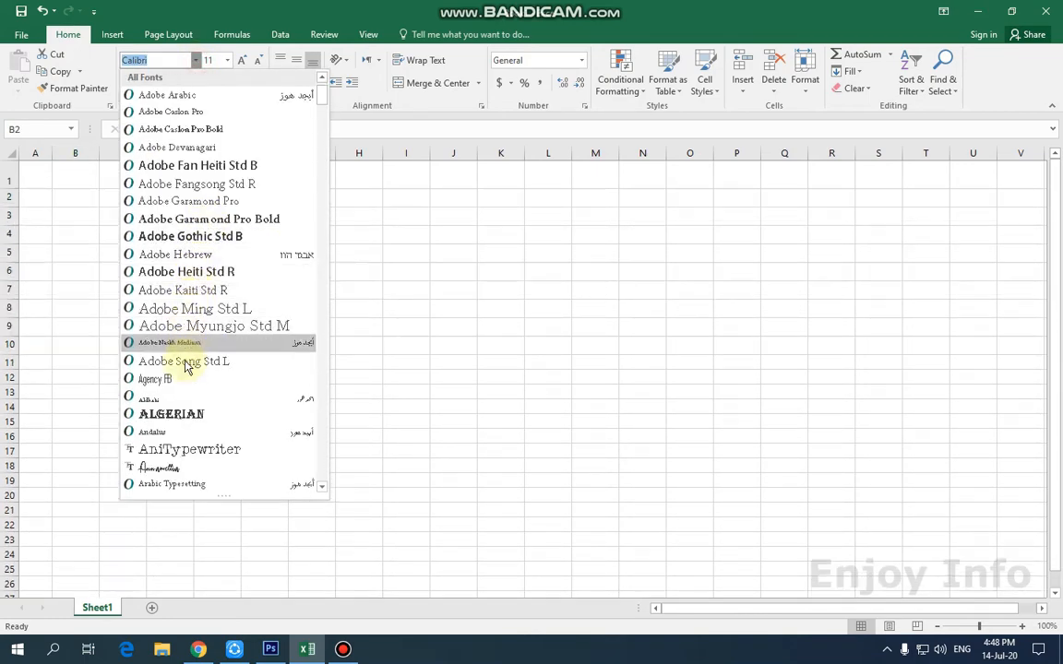
scroll(197, 353, "down", 3)
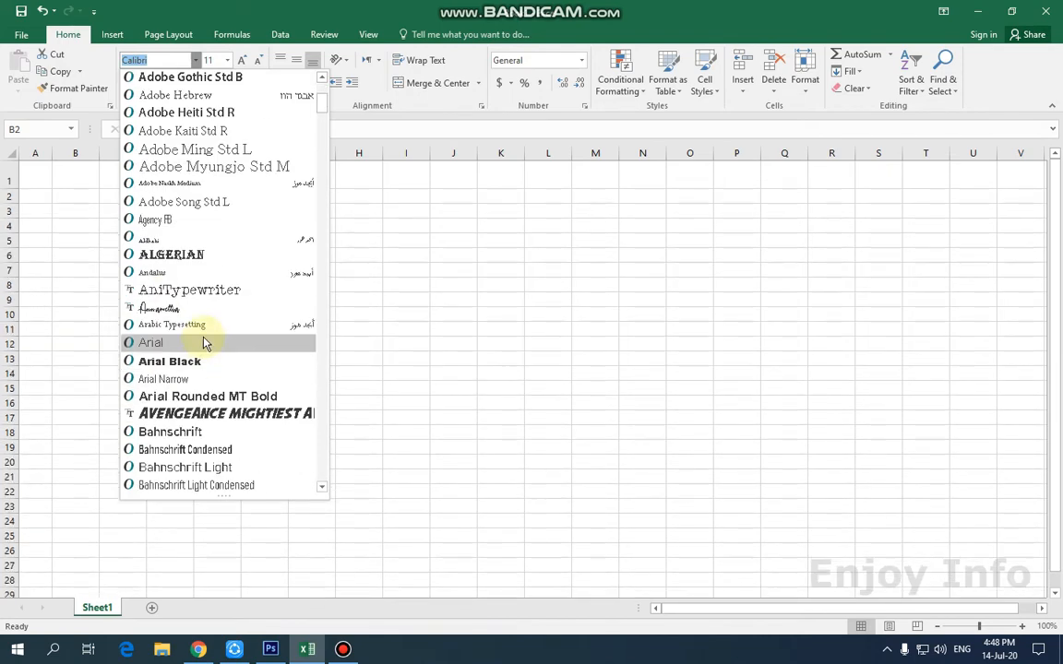
left_click(182, 360)
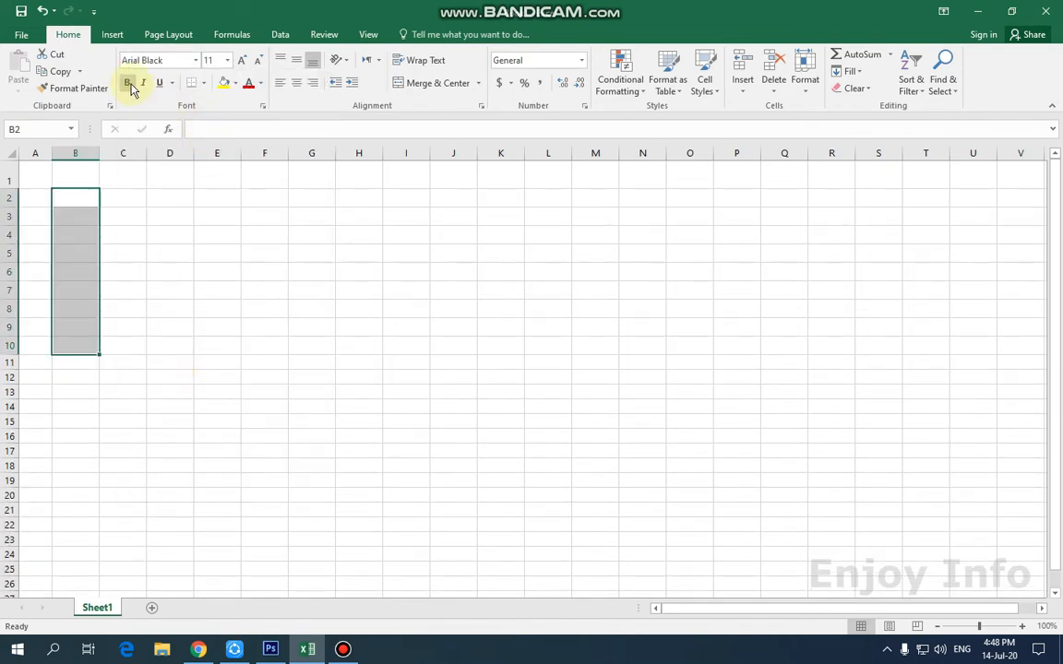
left_click(260, 83)
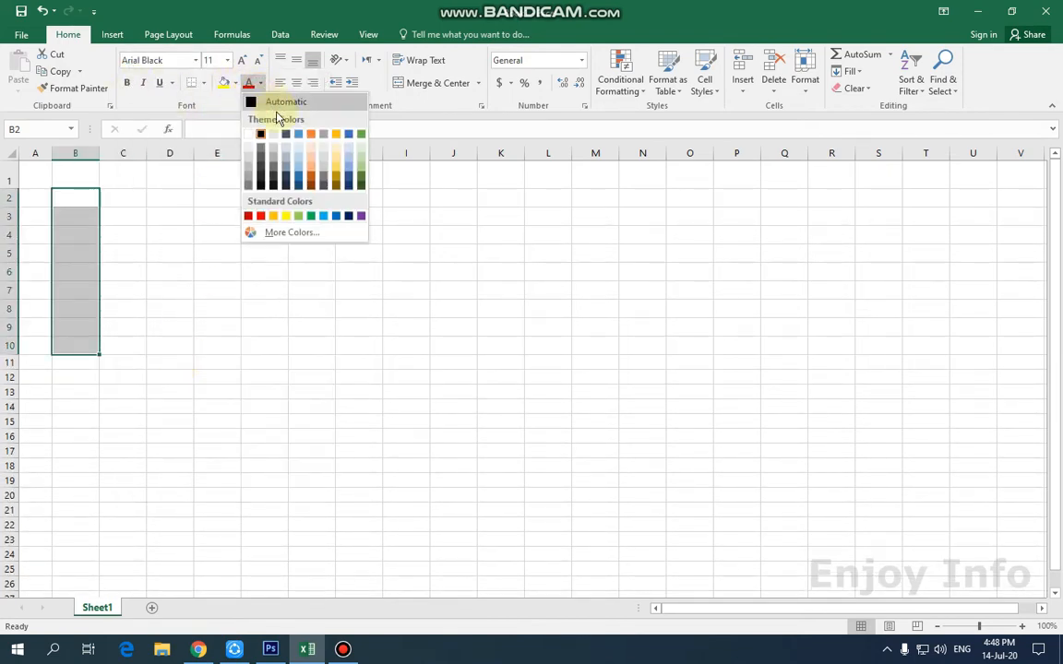
left_click(312, 179)
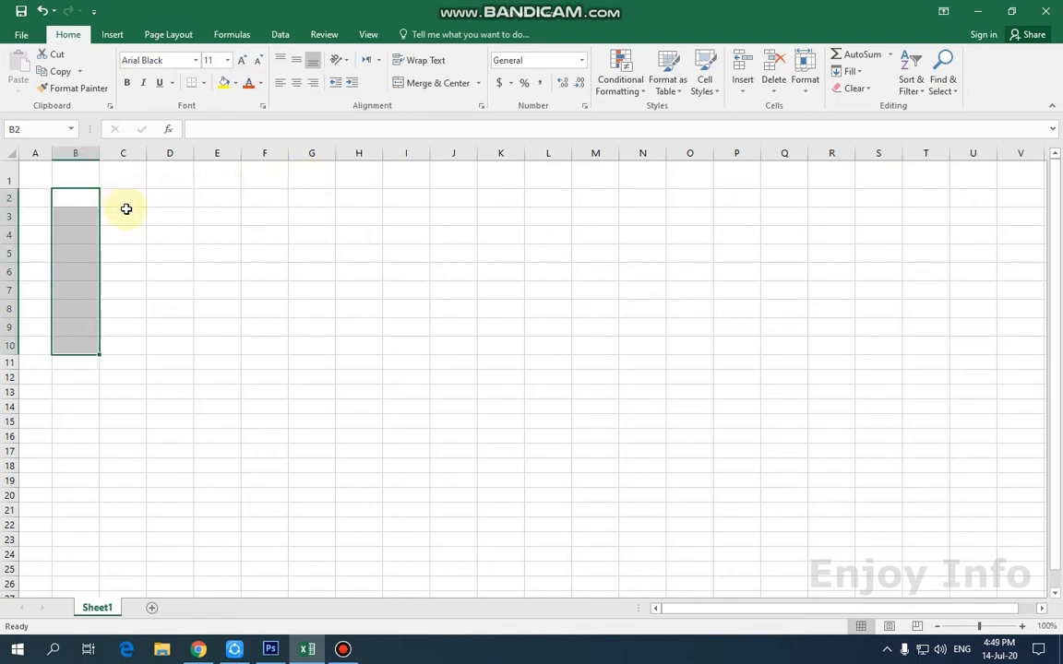
Set cells C2:G10 to the Arial font with the standard blue font color.
left_click_drag(125, 199, 329, 343)
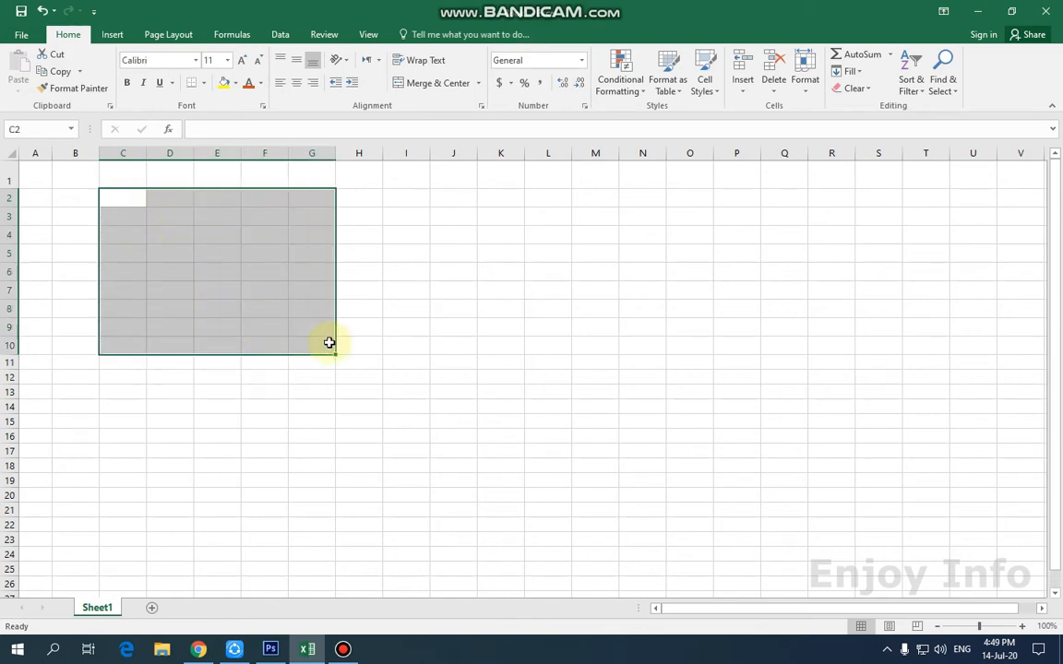
left_click(196, 61)
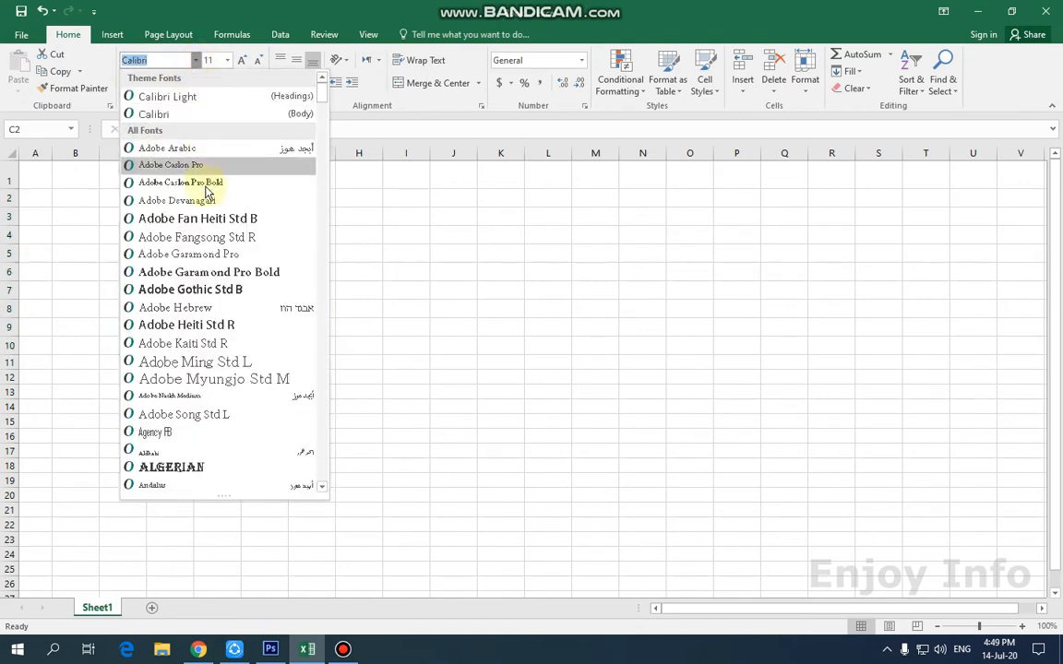
scroll(209, 233, "down", 5)
left_click(190, 242)
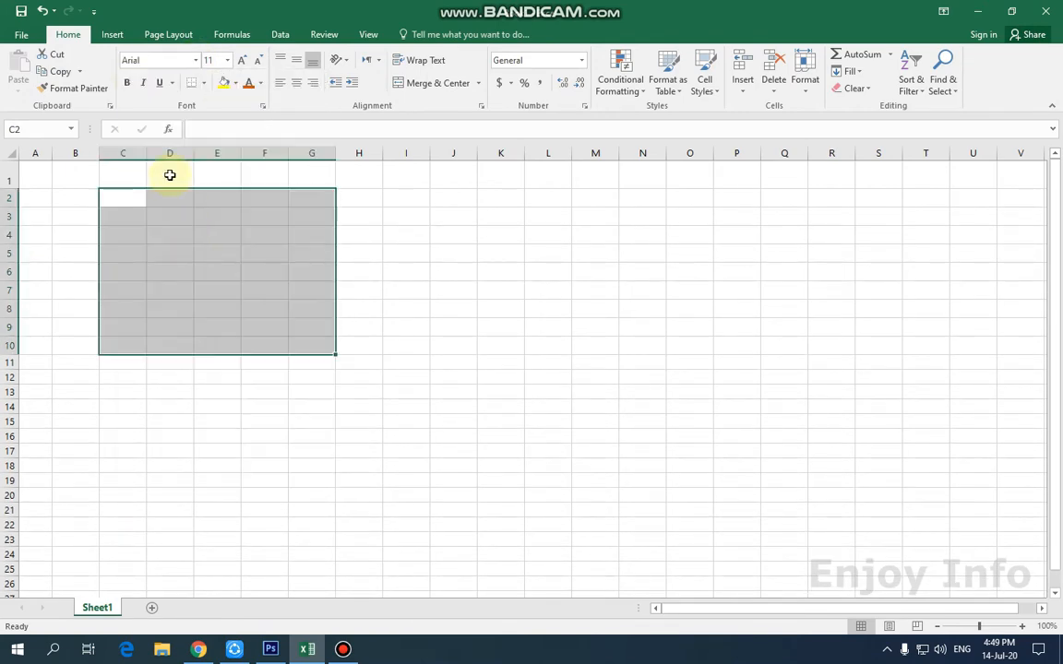
left_click(260, 84)
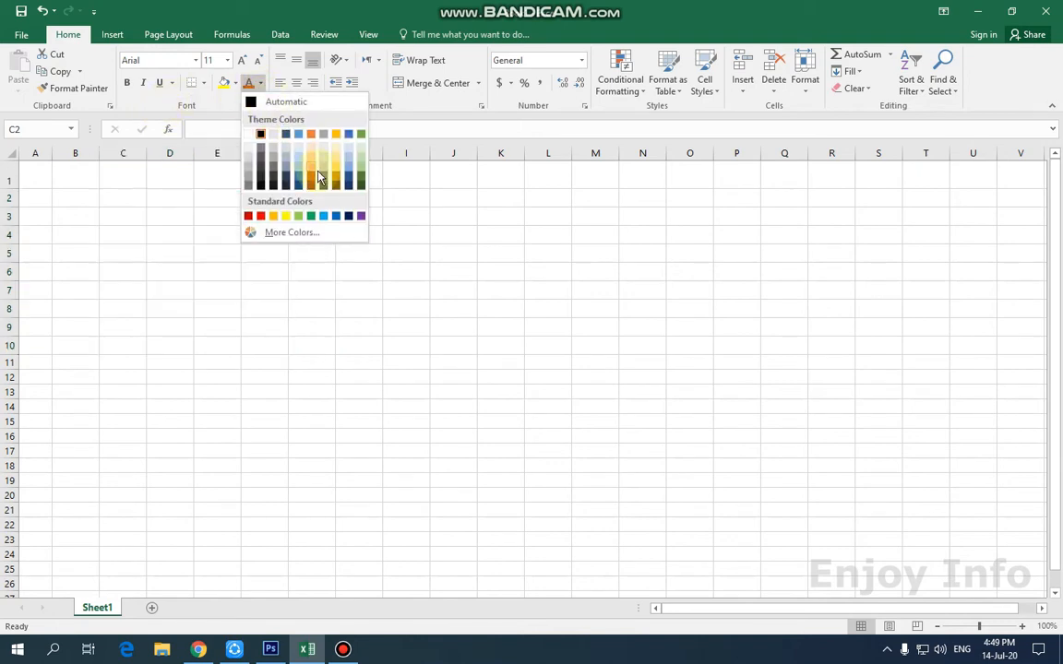
left_click(337, 218)
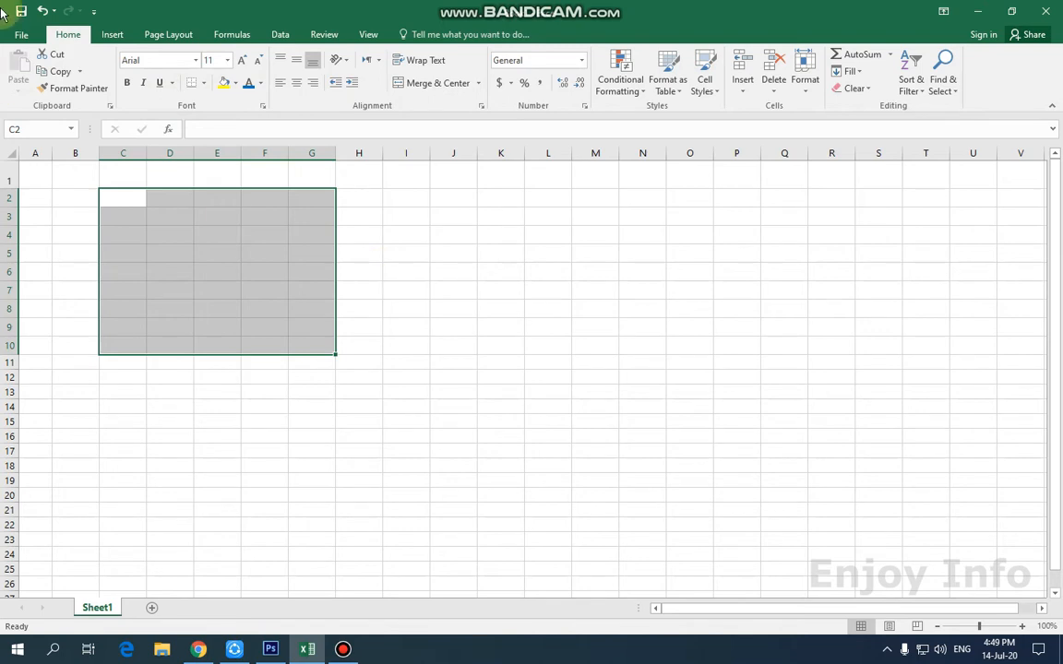
left_click_drag(106, 378, 115, 415)
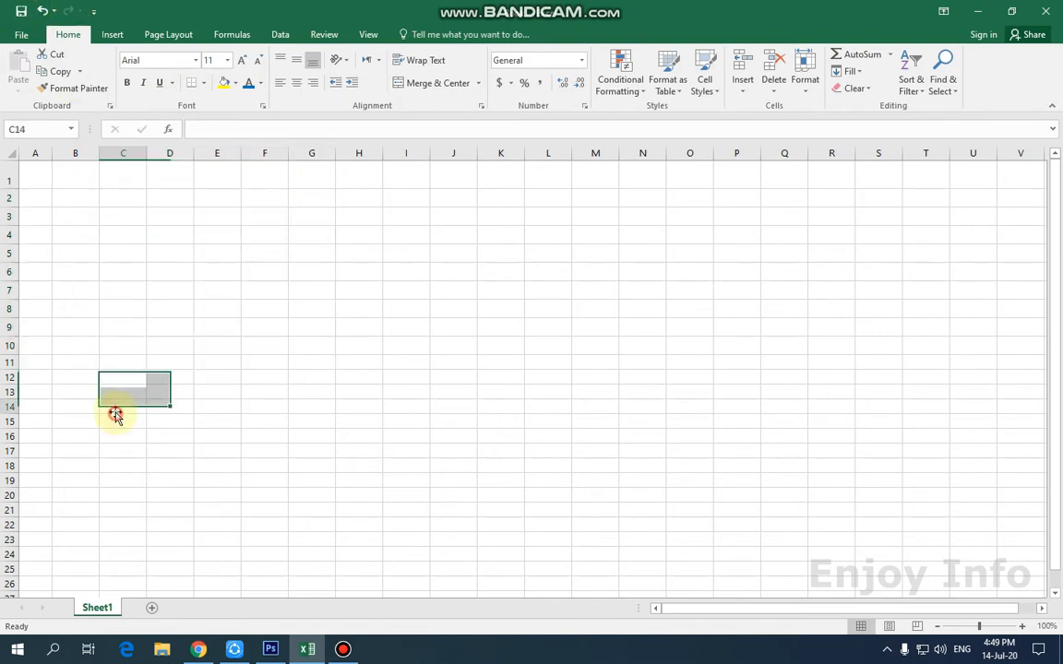
left_click(114, 414)
left_click(32, 181)
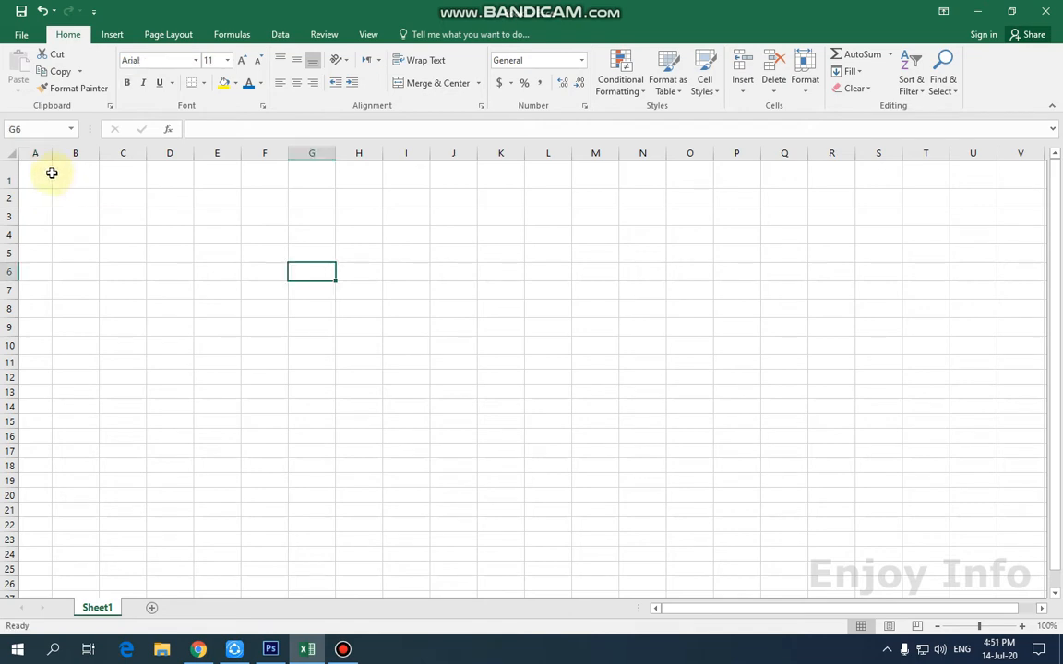
Enter the headers Sr., Name, Class and Cnic No in cells A1 to D1.
left_click(37, 177)
type("S")
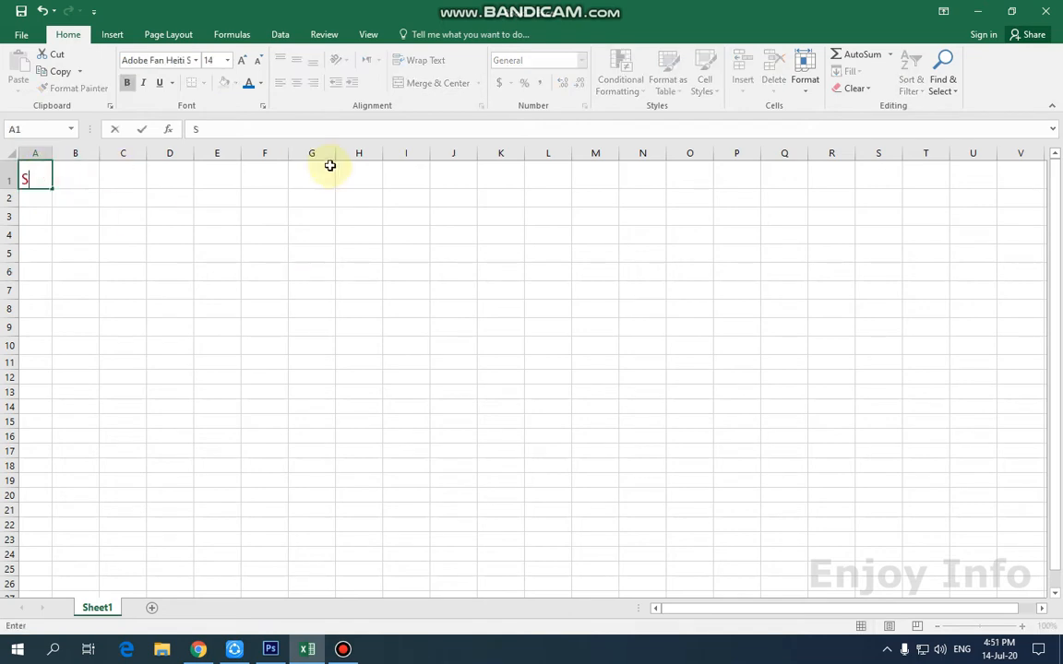
type("r.")
key("Tab")
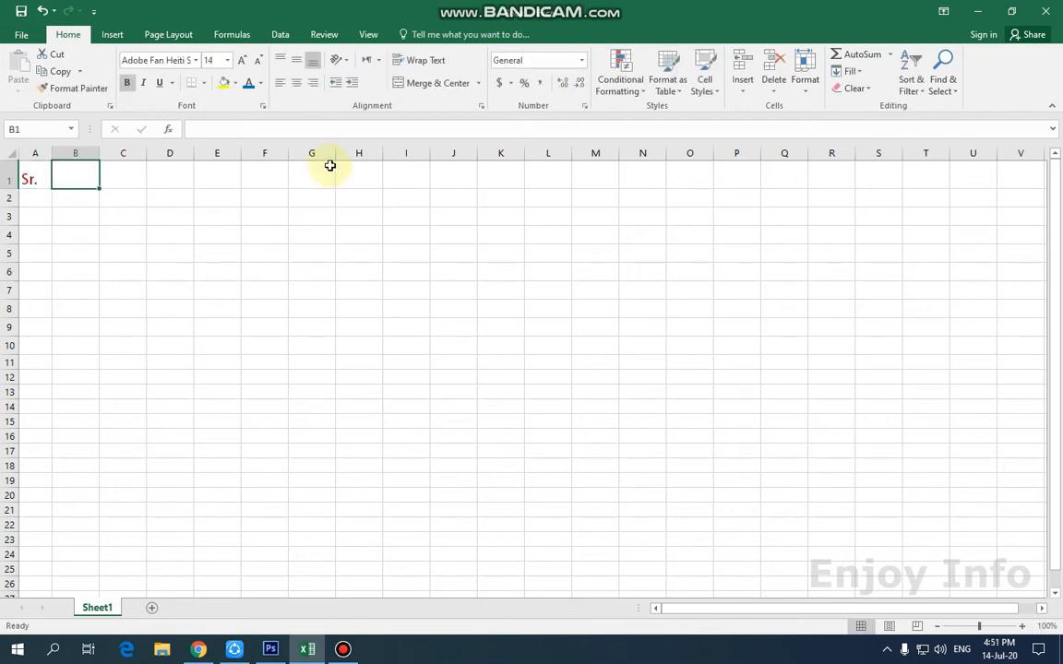
type("Name")
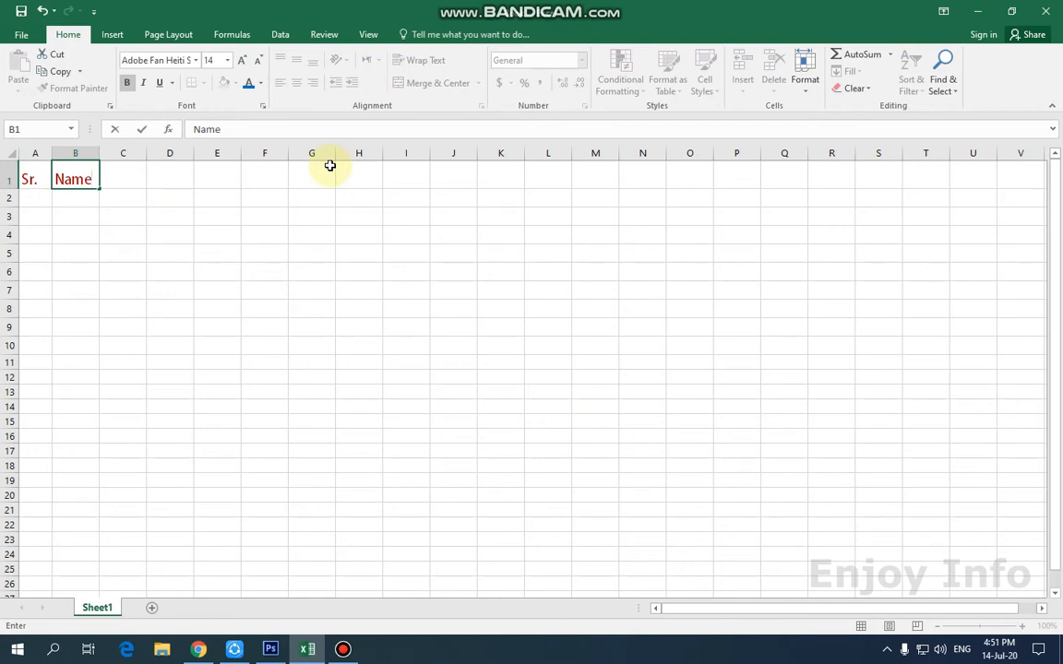
key("Tab")
type("Cl")
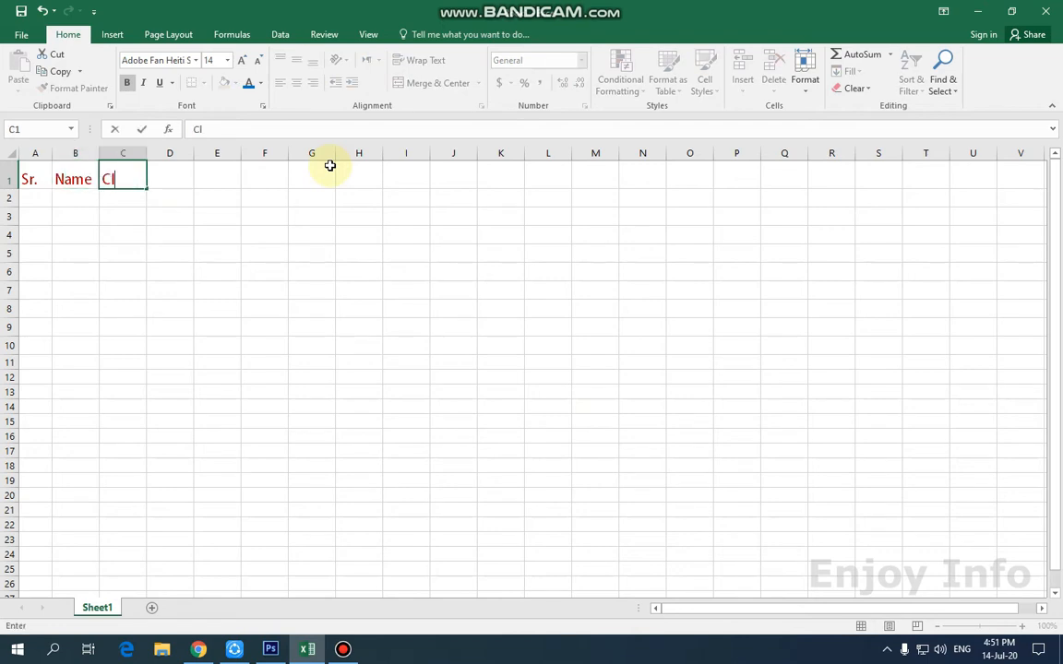
type("ass")
key("Tab")
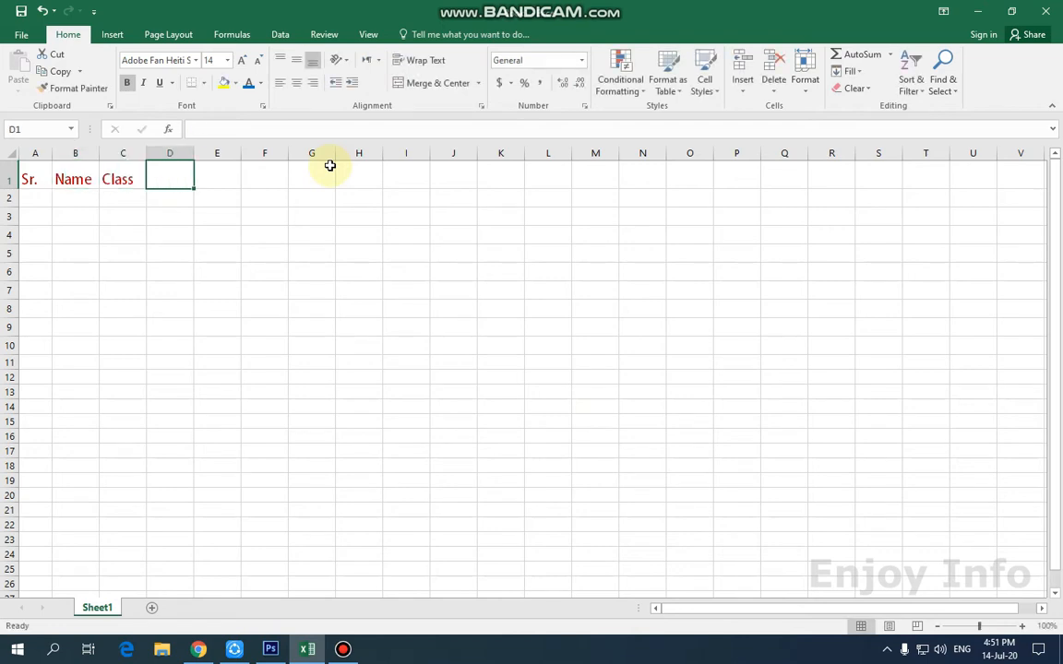
type("Cnic")
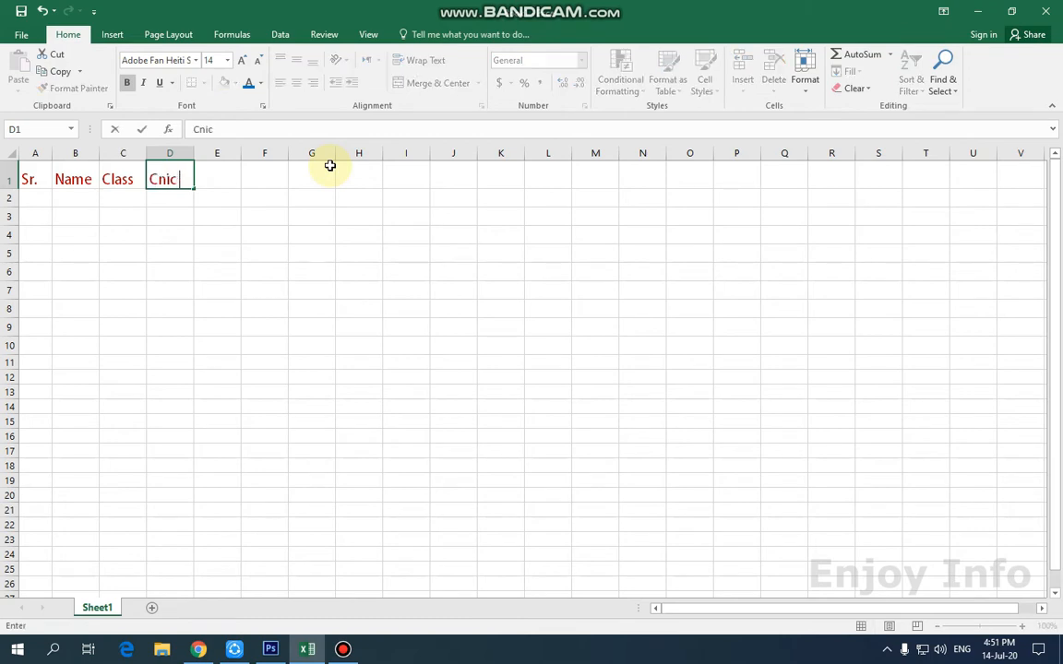
type(" No")
key("Tab")
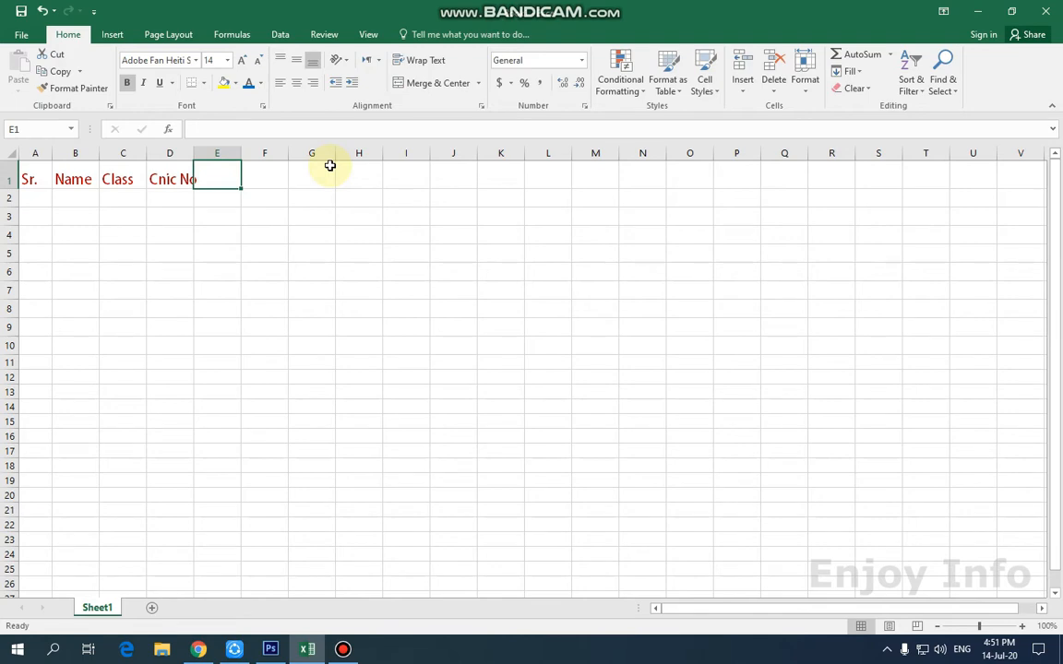
Enter the subject headers Phy, Che, Math, Bio and English in cells E1 to I1.
type("Phy")
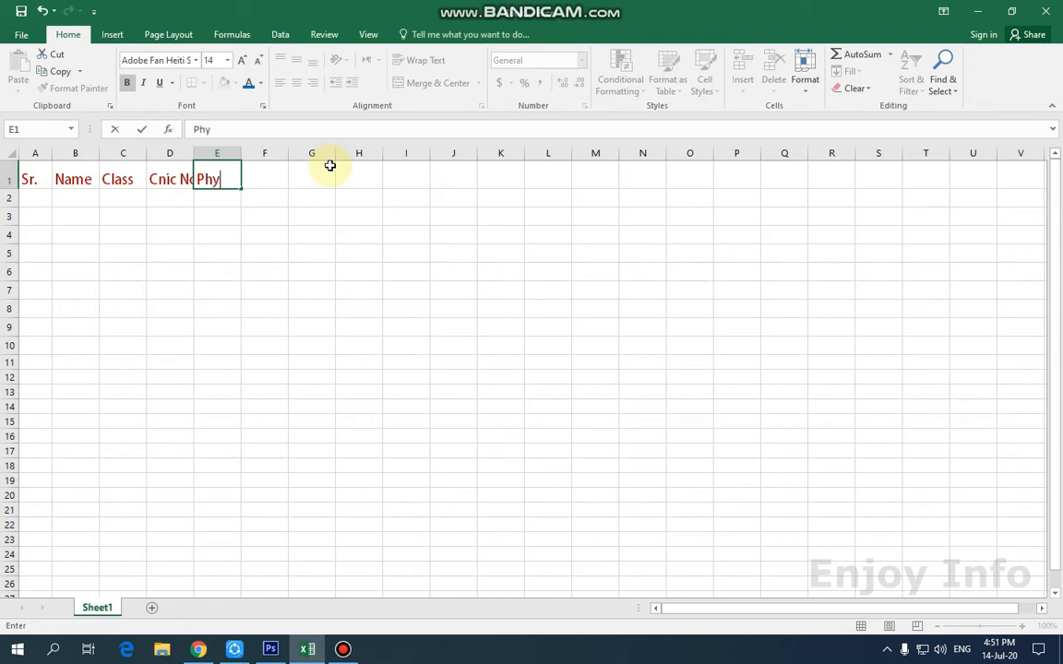
key("Tab")
type("Che")
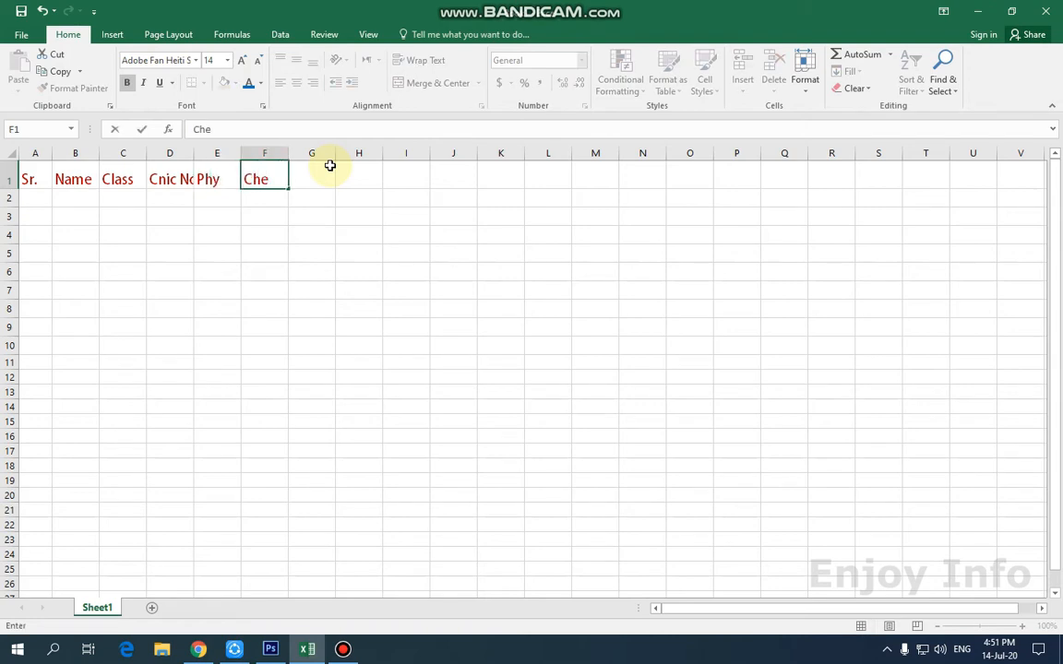
key("Tab")
type("Mat")
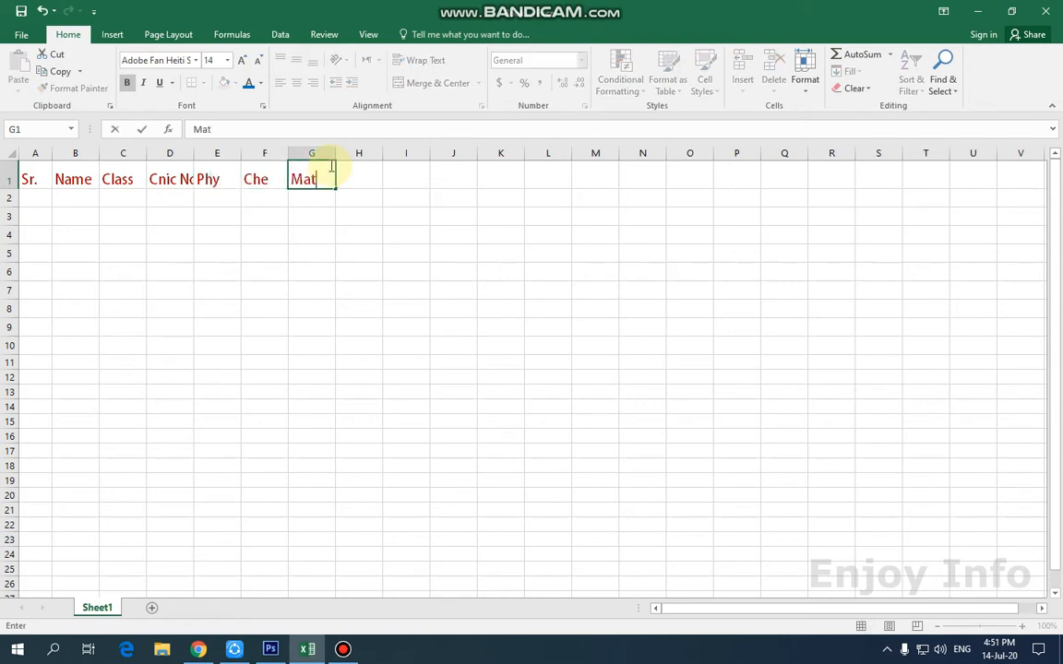
type("h")
key("Tab")
type("Bio")
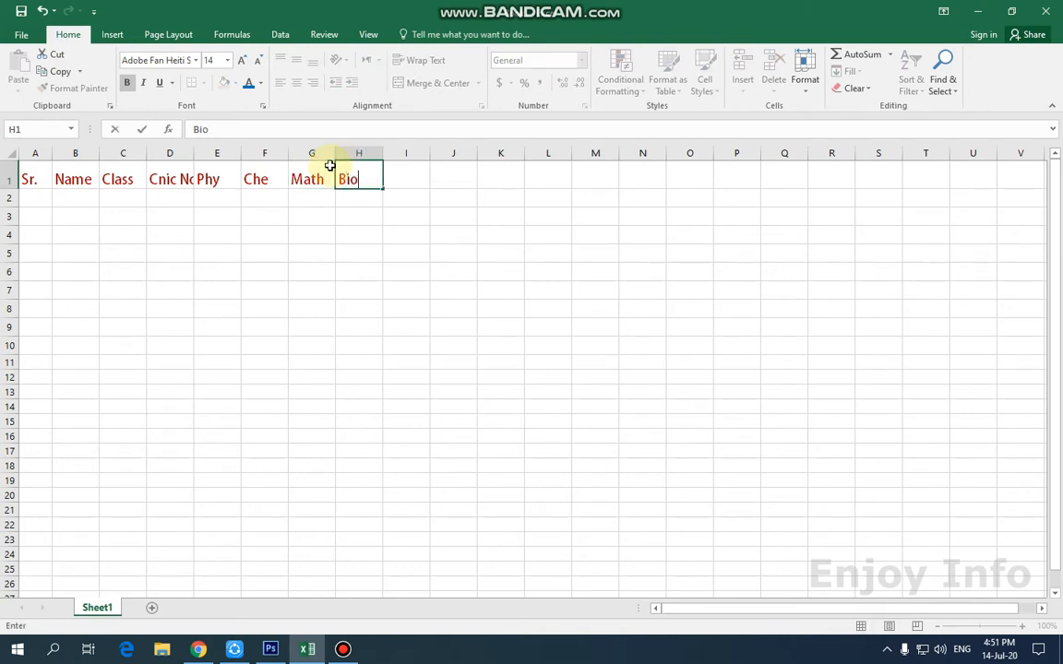
key("Tab")
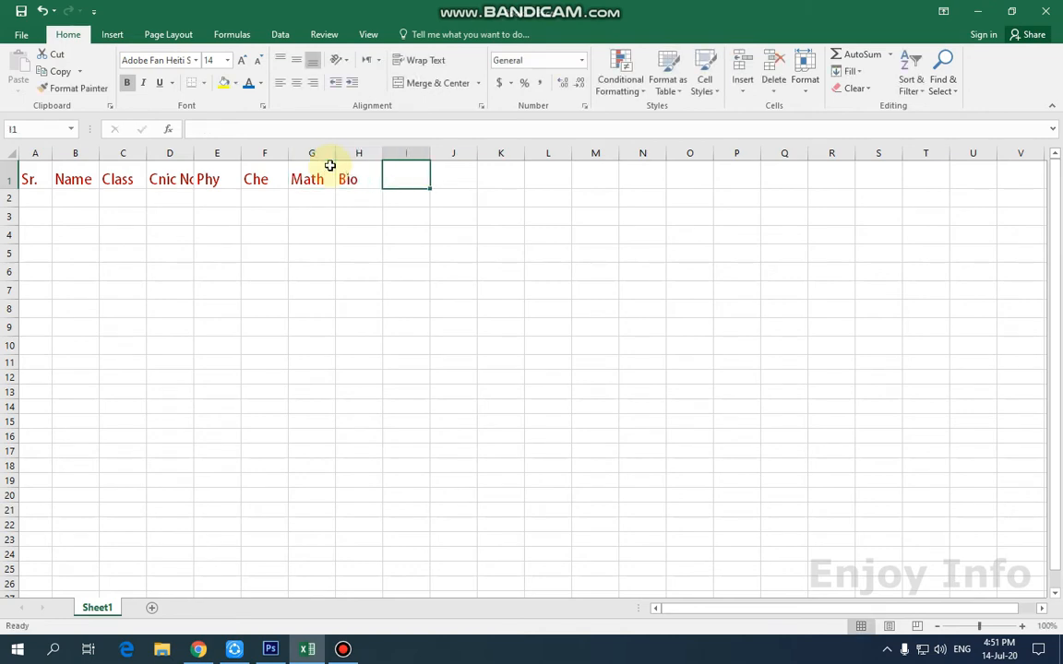
type("English")
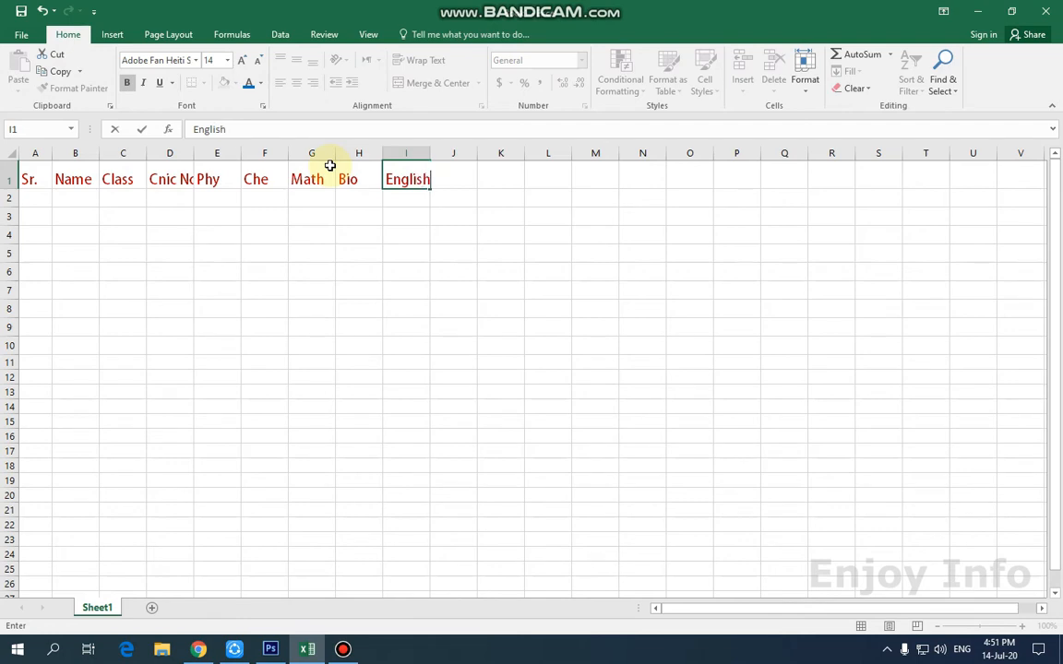
key("Tab")
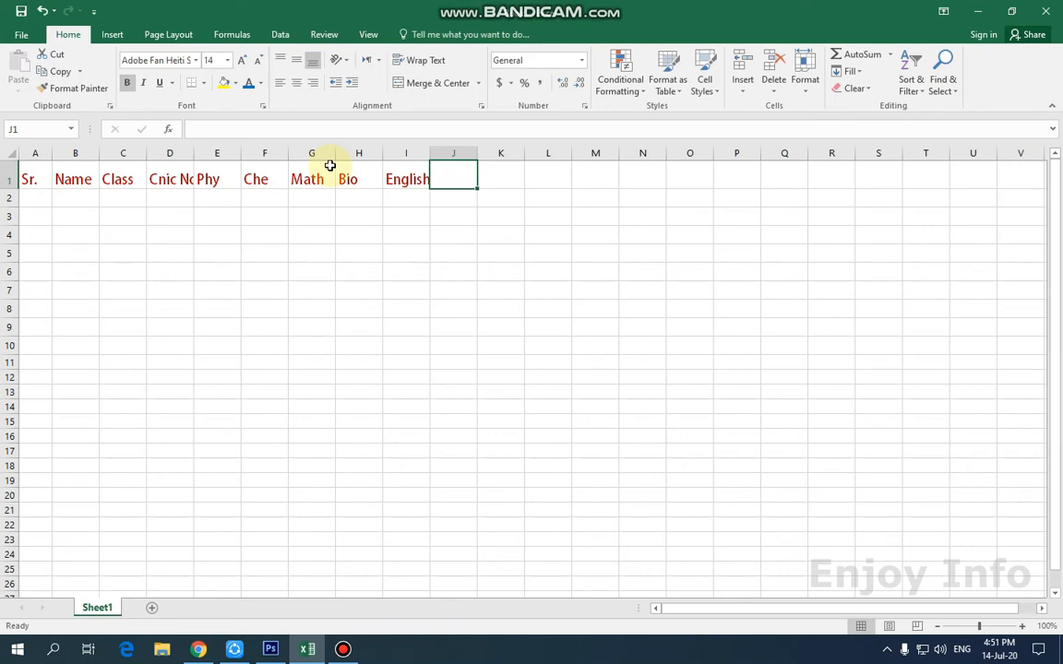
Enter the headers Result Marks, Per and Fess in cells J1 to L1.
type("Result")
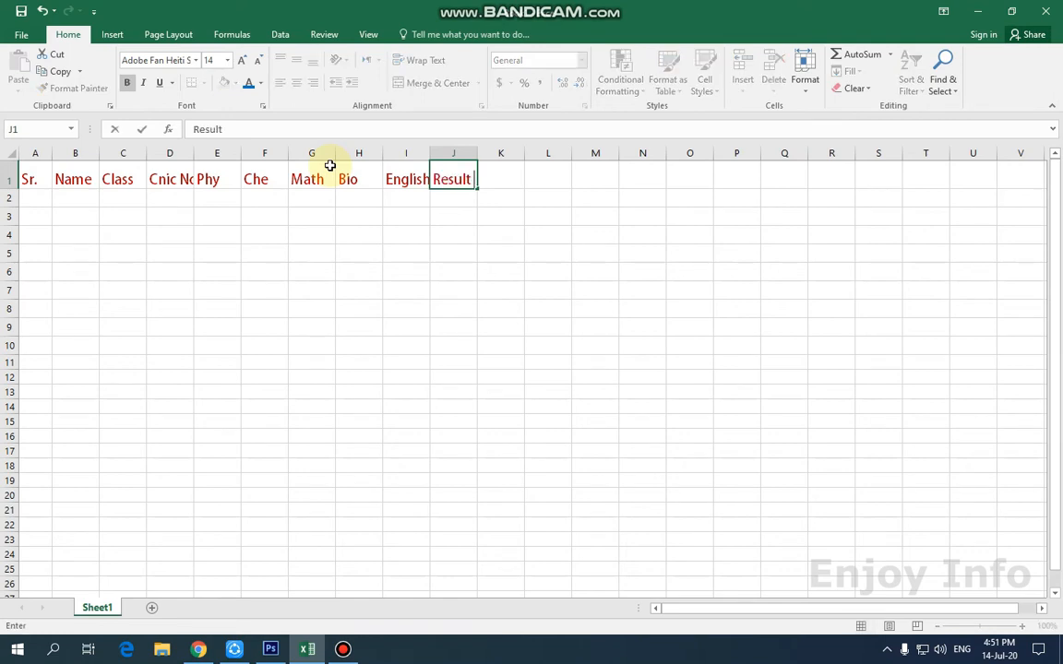
type(" Marks")
key("Tab")
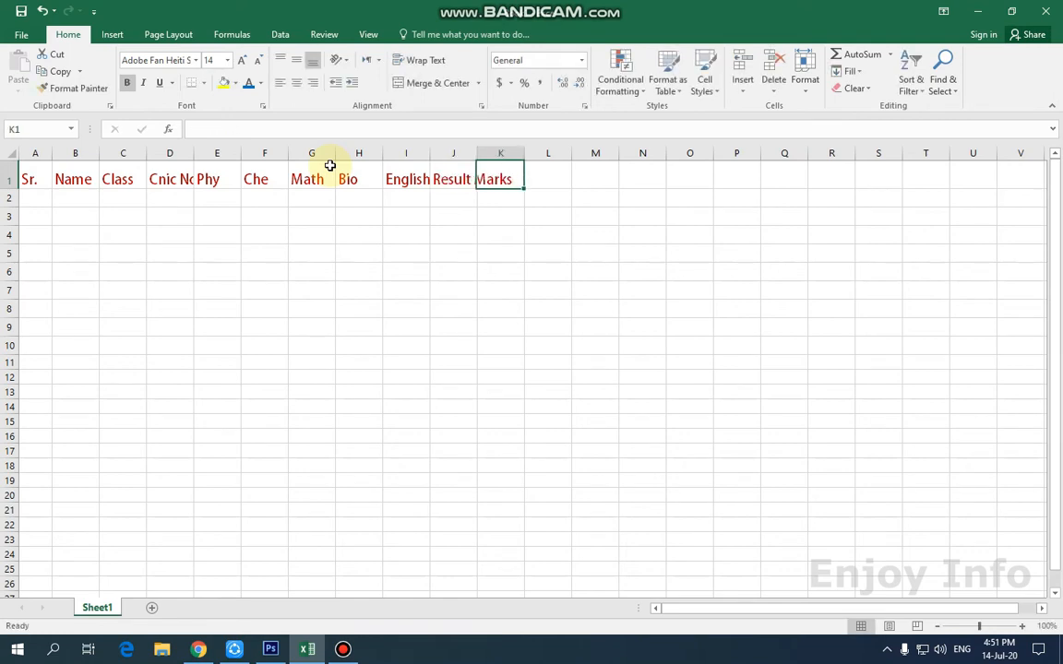
type("Per")
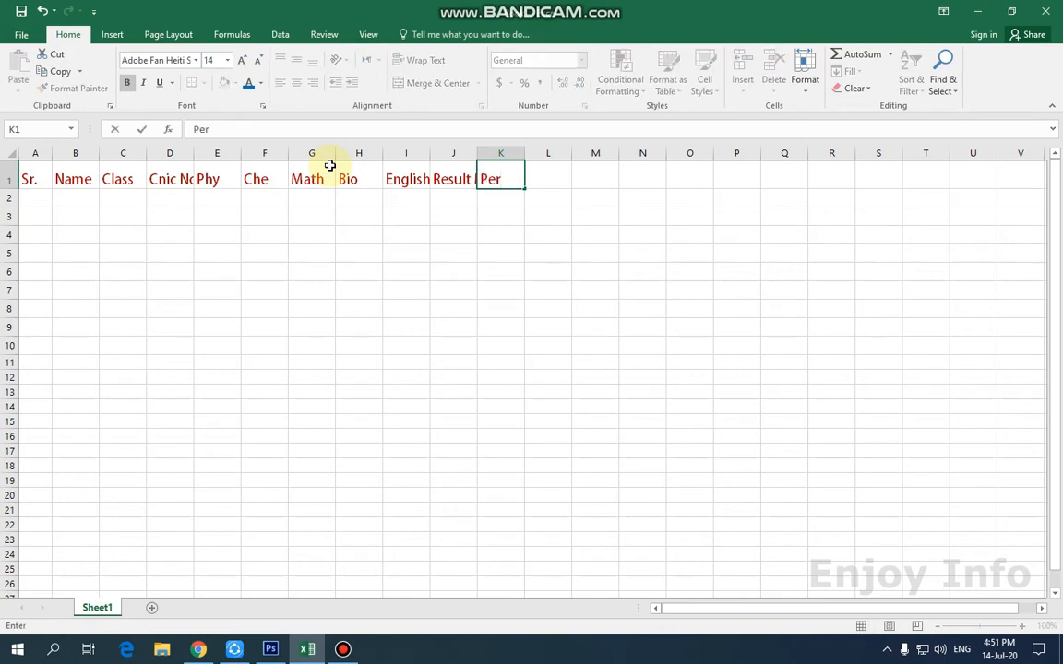
key("Tab")
type("F")
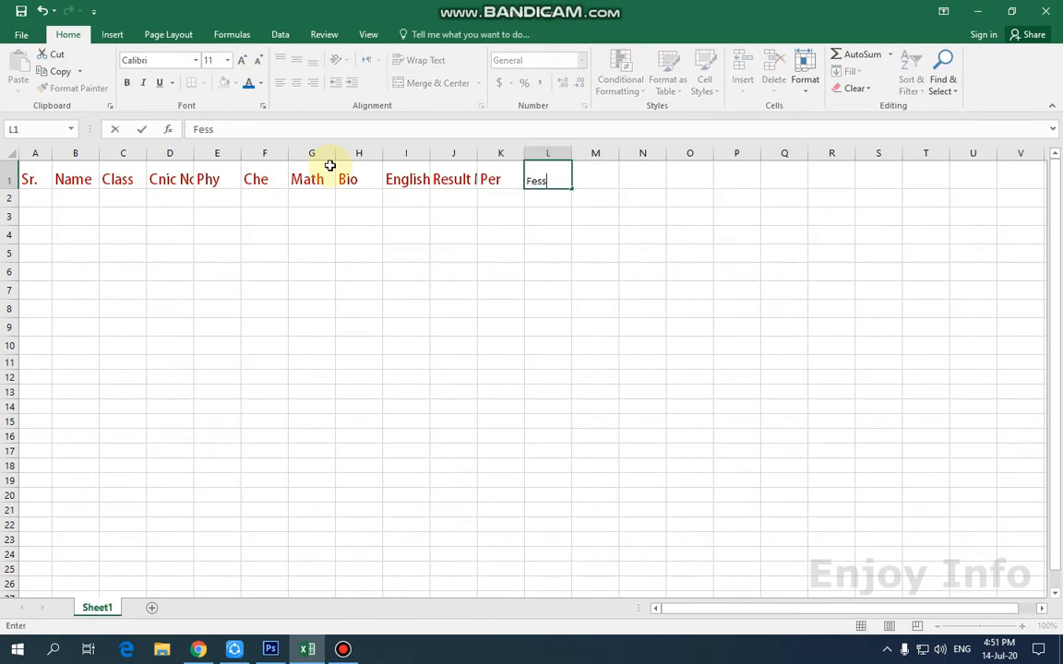
key("Tab")
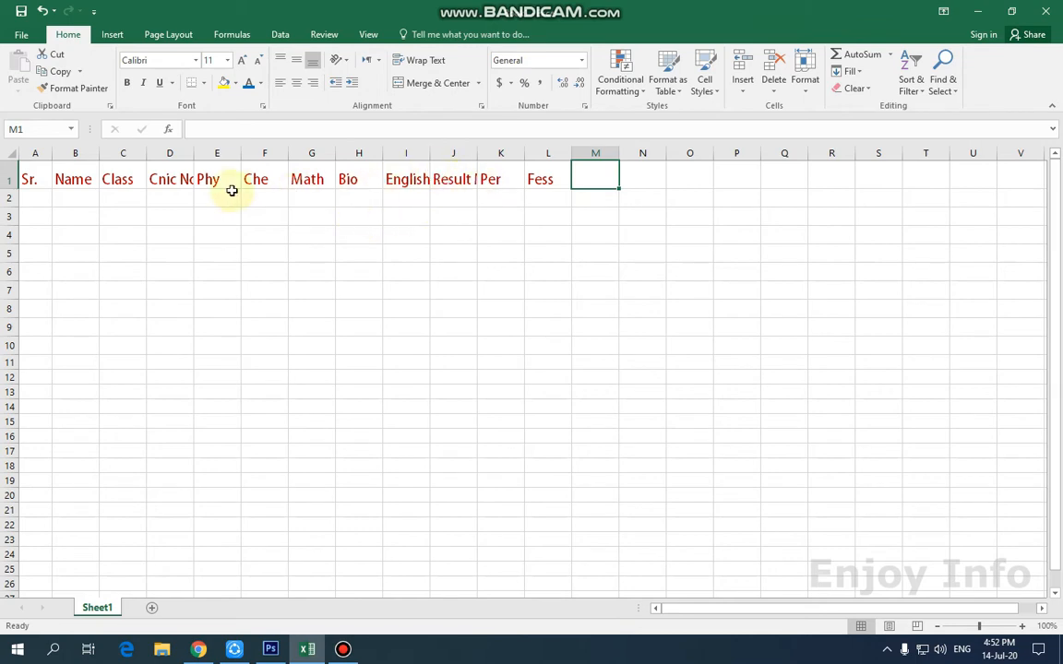
AutoFit the widths of columns J, I and D to their header text.
left_click(452, 177)
double_click(477, 152)
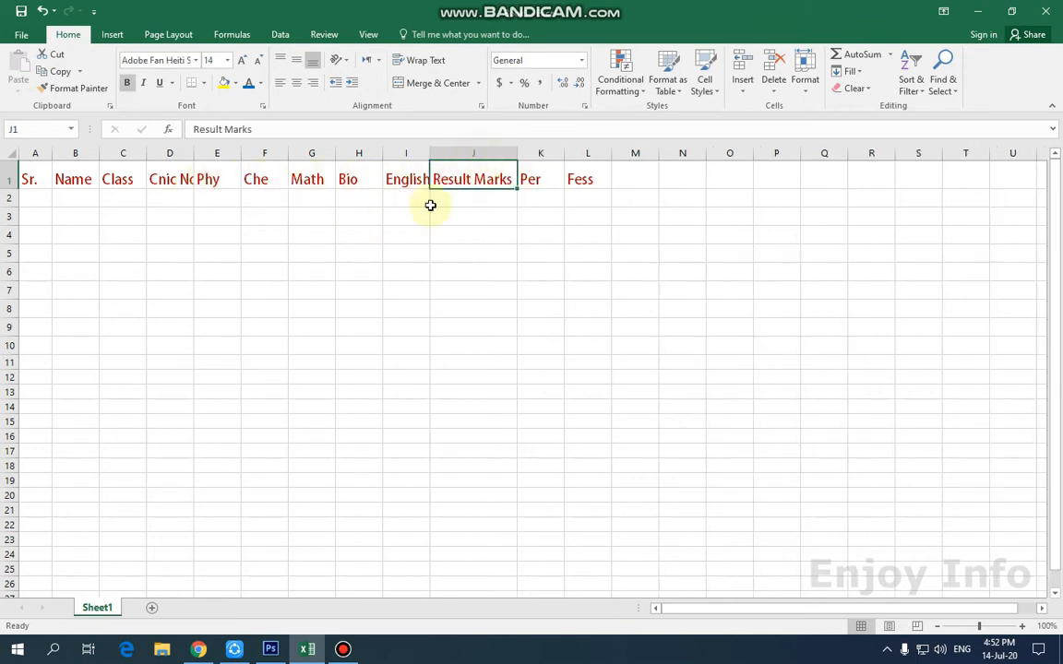
double_click(429, 154)
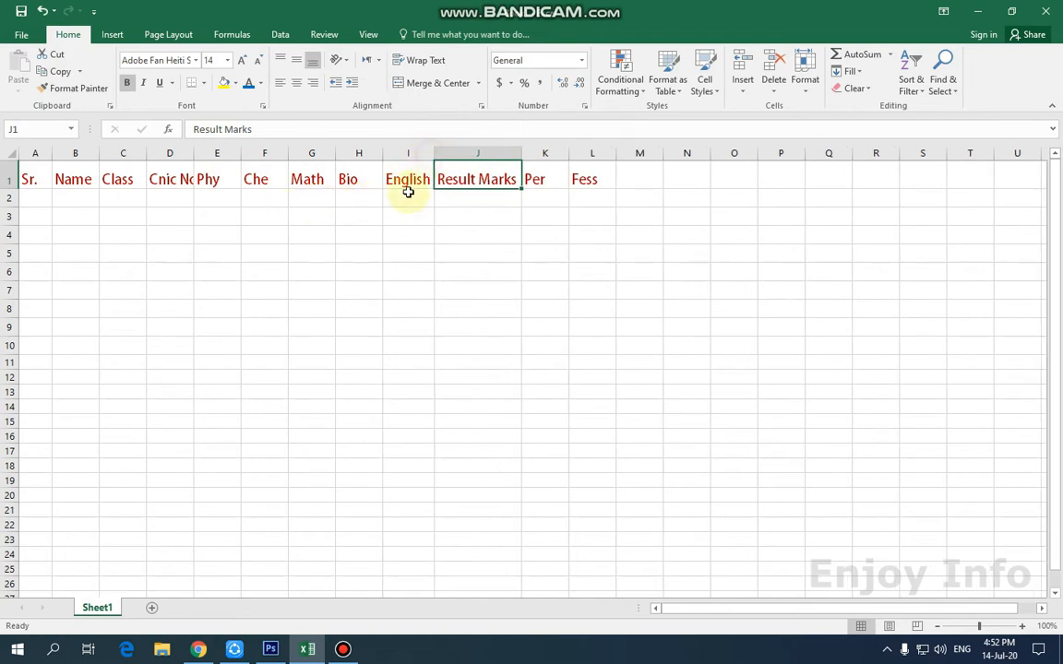
double_click(196, 153)
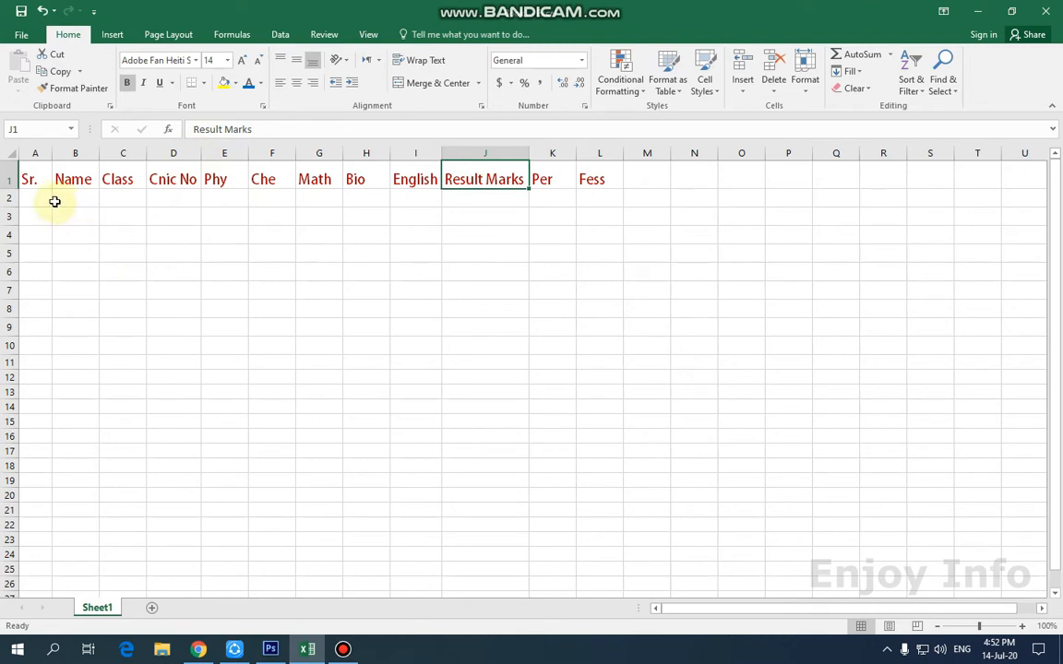
Number cells A2 to A10 from 1 to 9 by entering 1 and 2 and filling the series down.
left_click(41, 198)
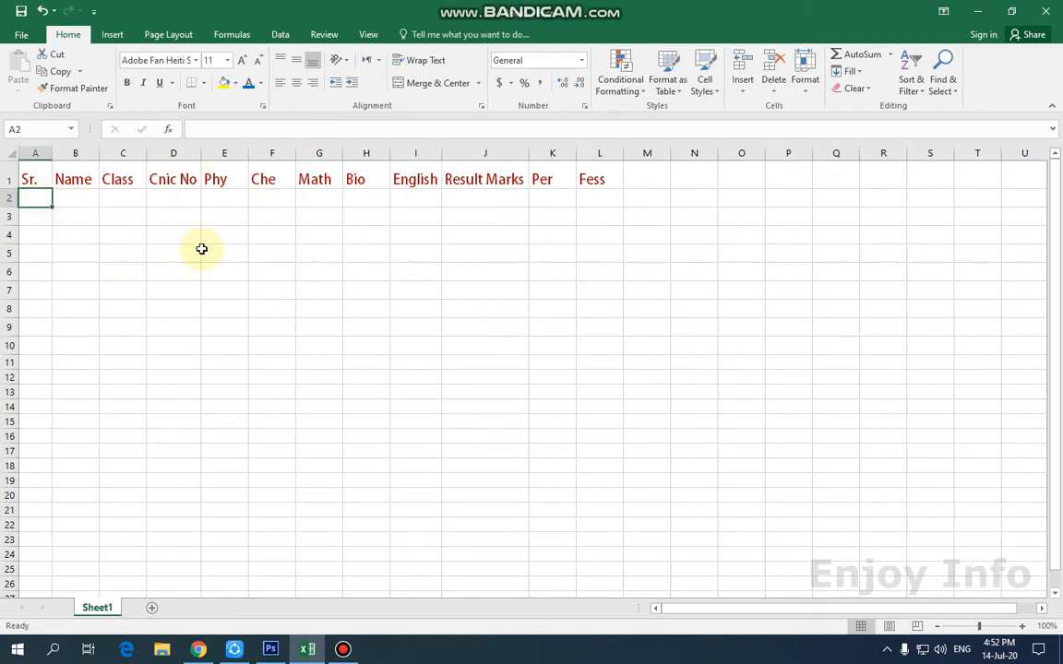
type("1")
key("Return")
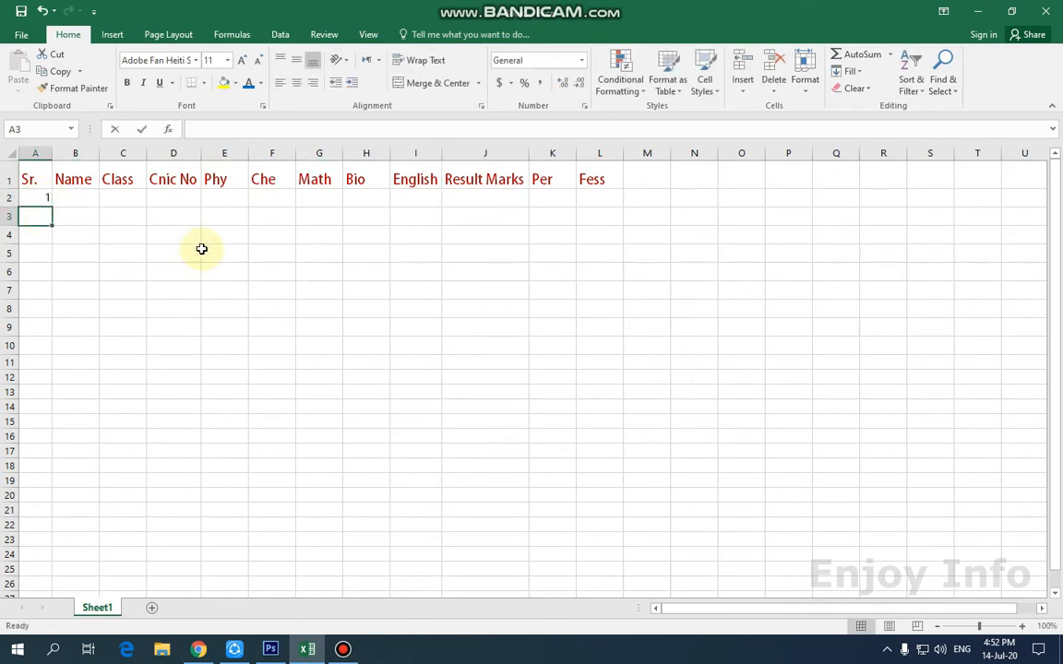
type("2")
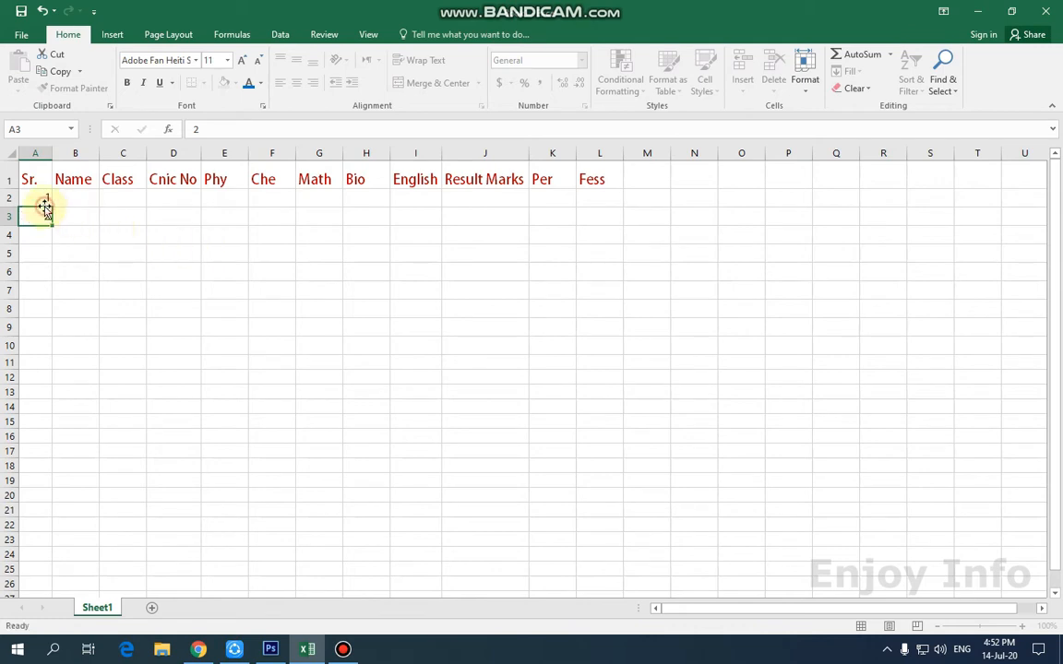
left_click(42, 201)
left_click_drag(40, 199, 52, 217)
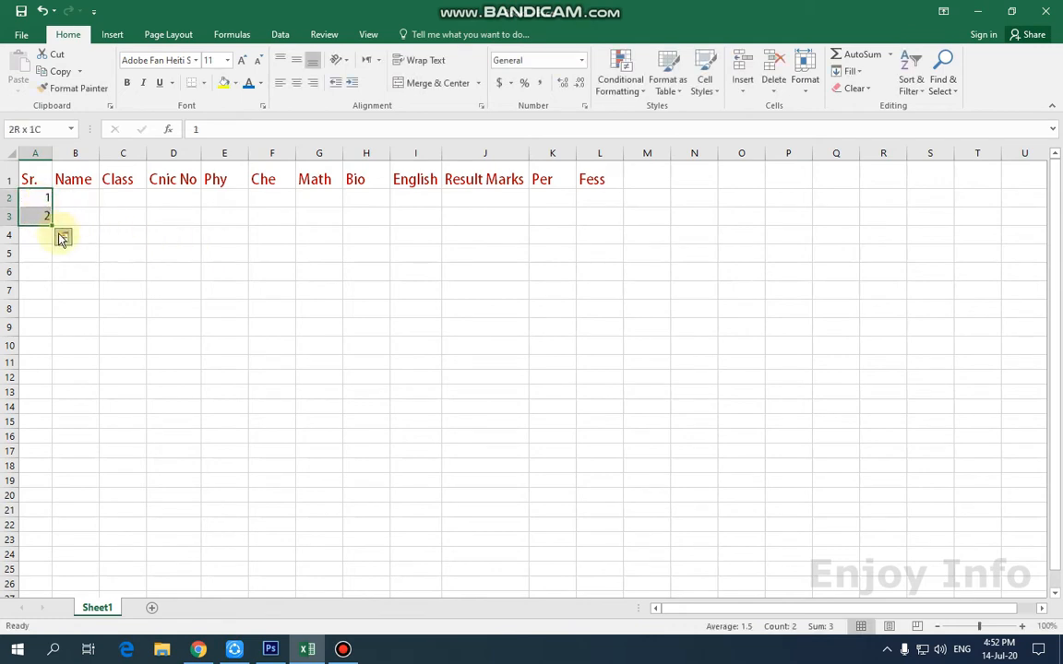
left_click(39, 196)
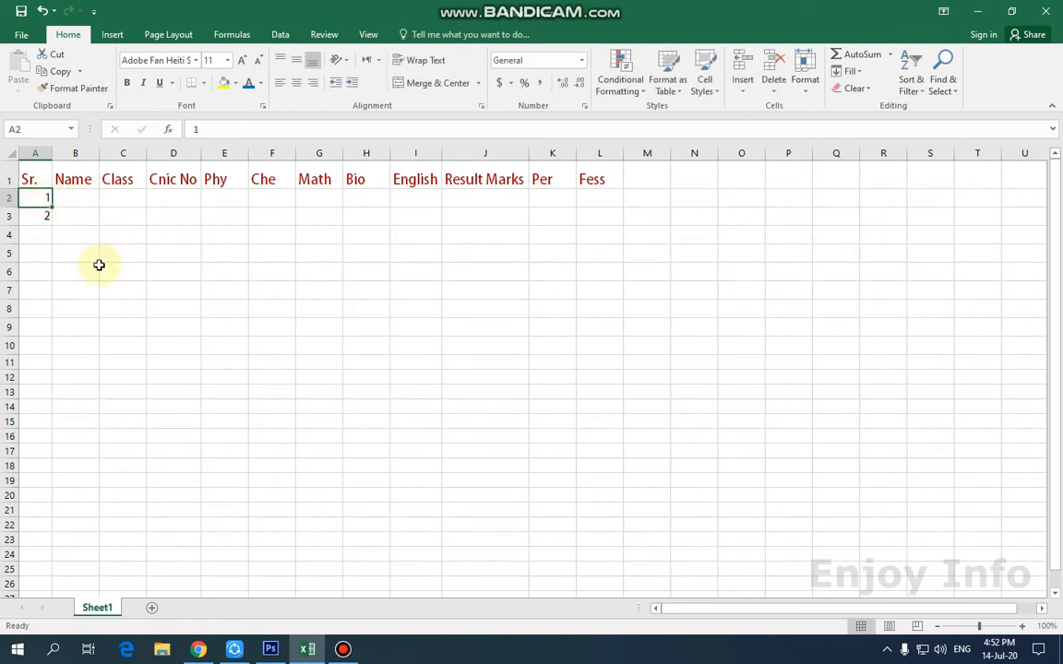
left_click_drag(39, 197, 45, 346)
Enter the first five students' names in cells B2 to B6 under the Name header.
left_click(83, 196)
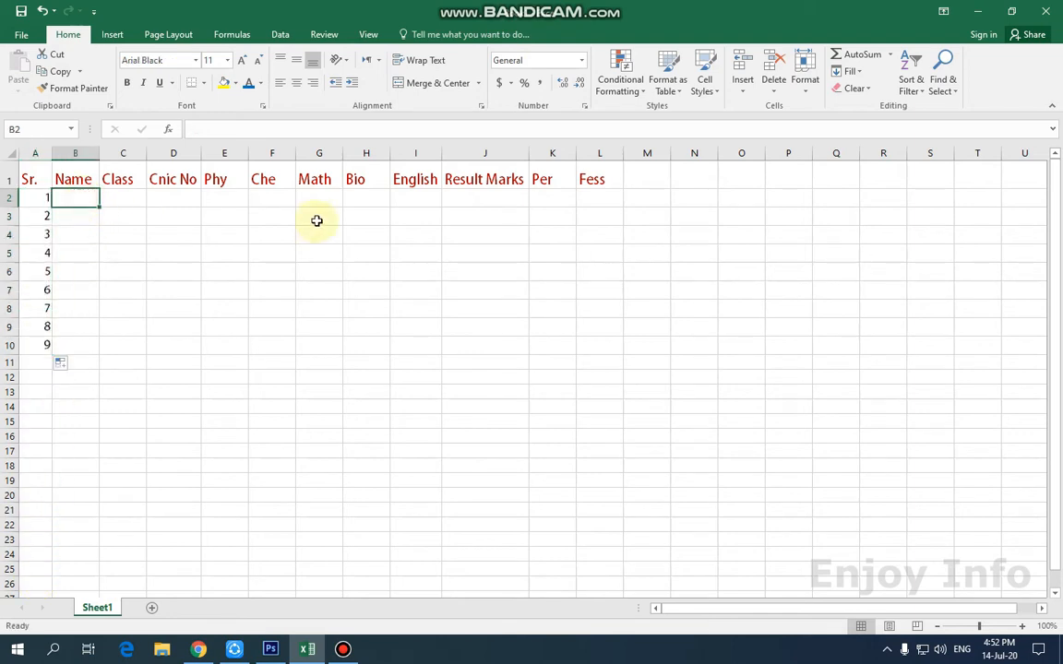
type("Yai")
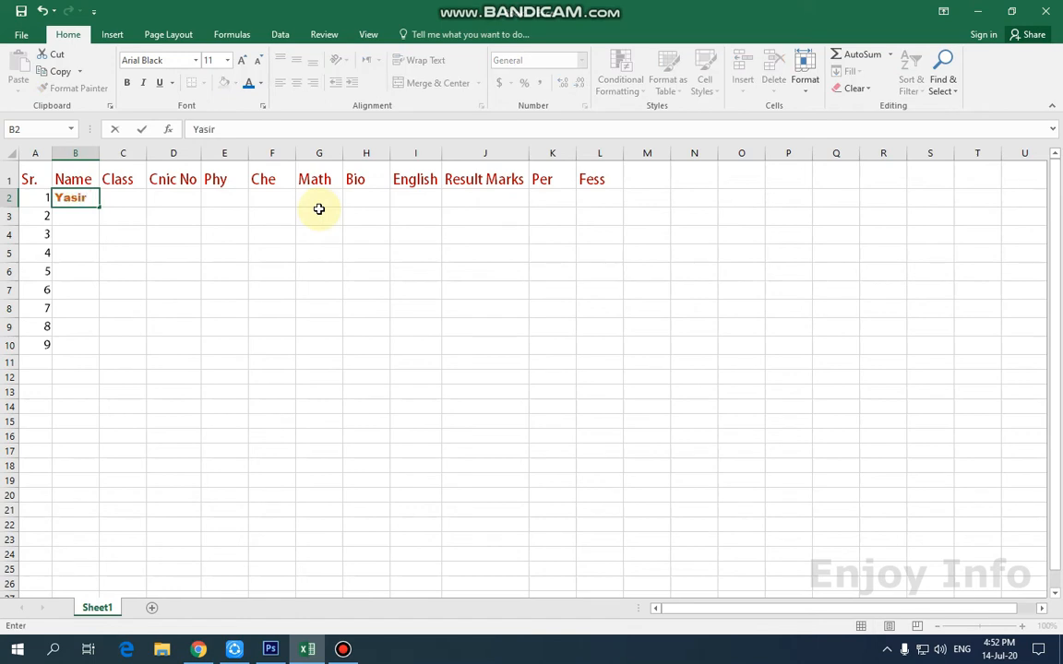
key("Return")
type("Rizwan")
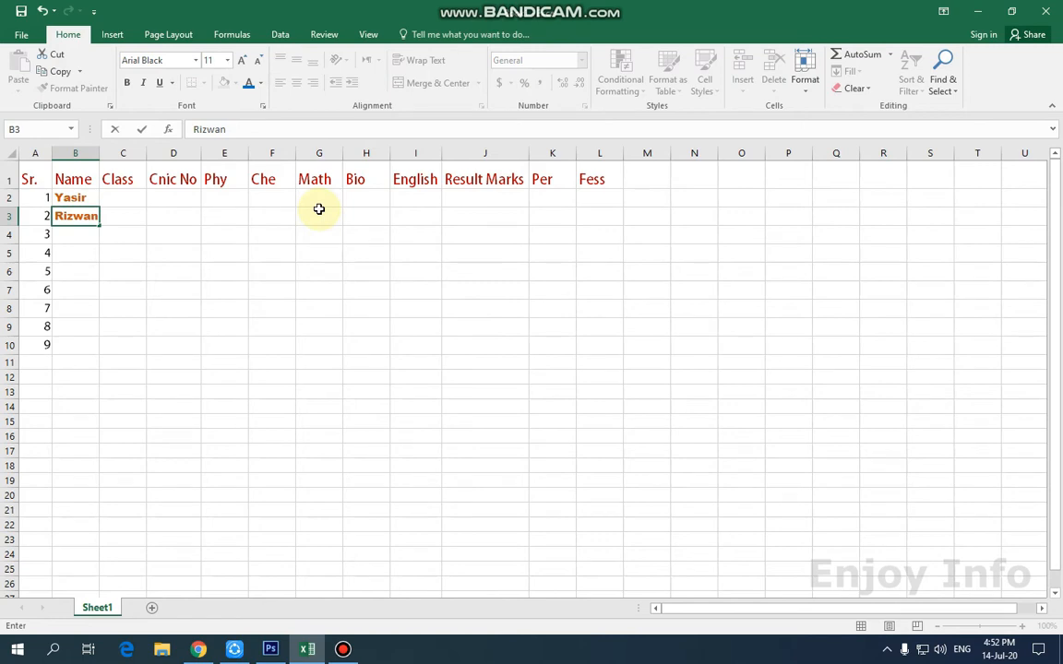
key("Return")
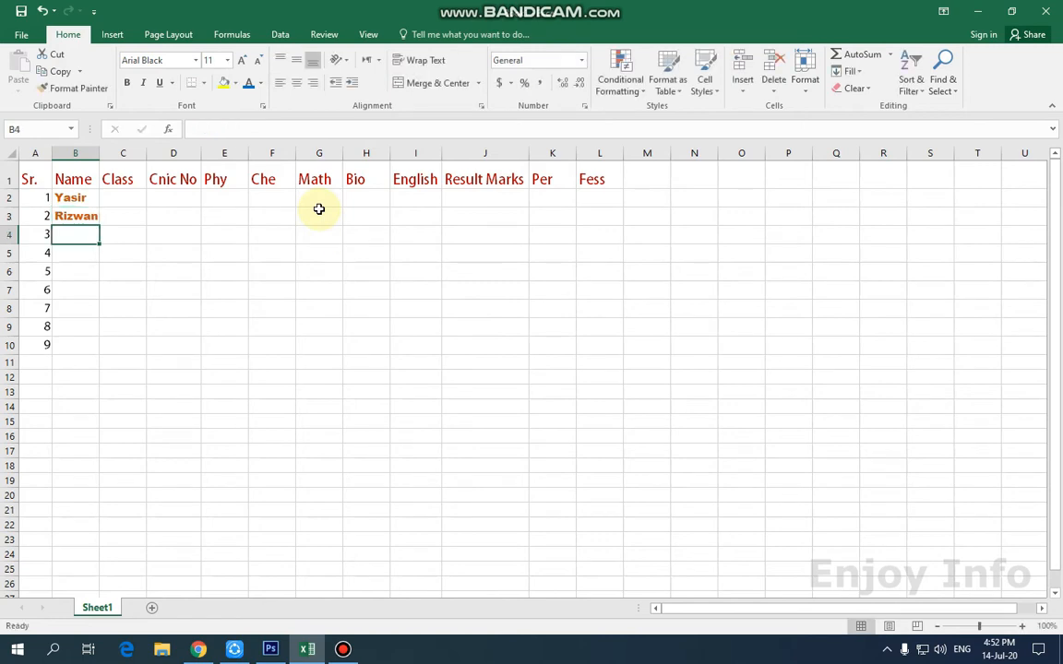
type("Kamran")
key("Return")
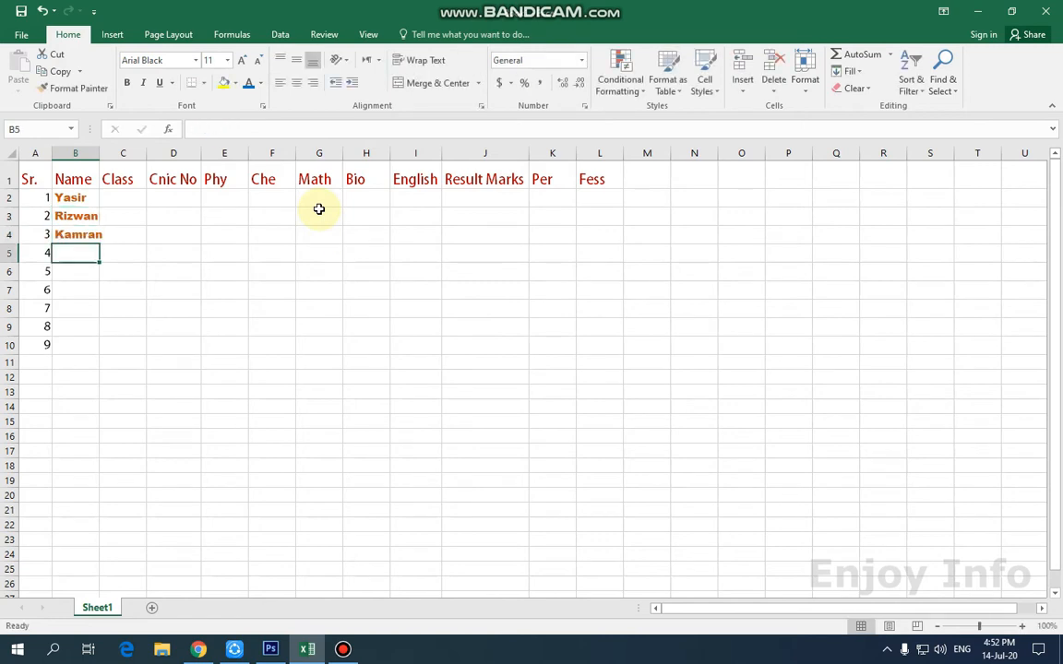
type("Naveed")
key("Return")
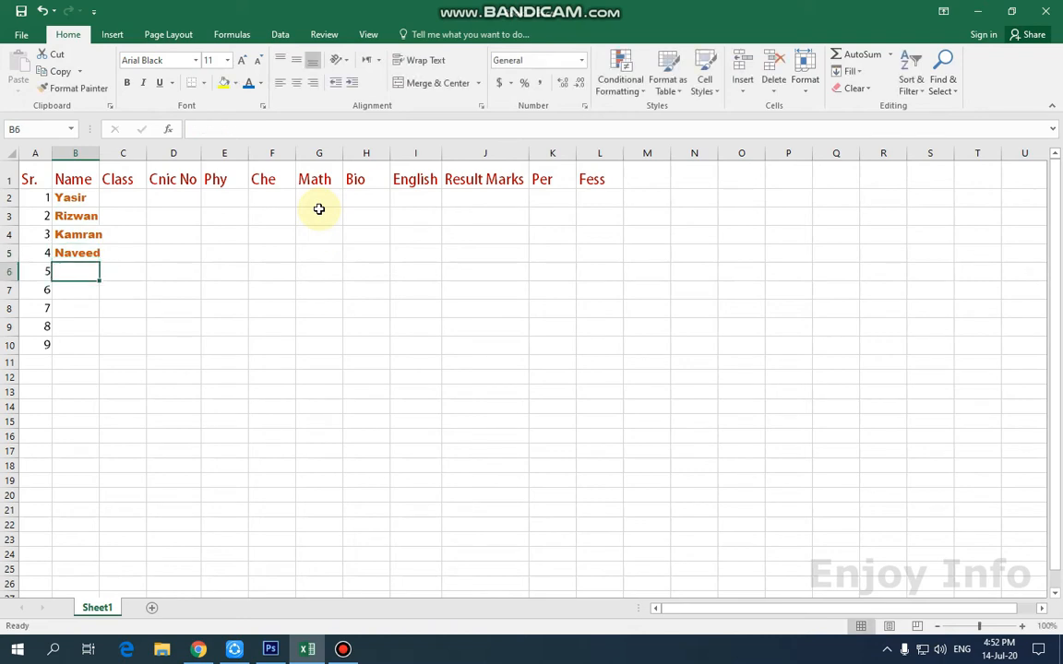
type("Omar")
key("Return")
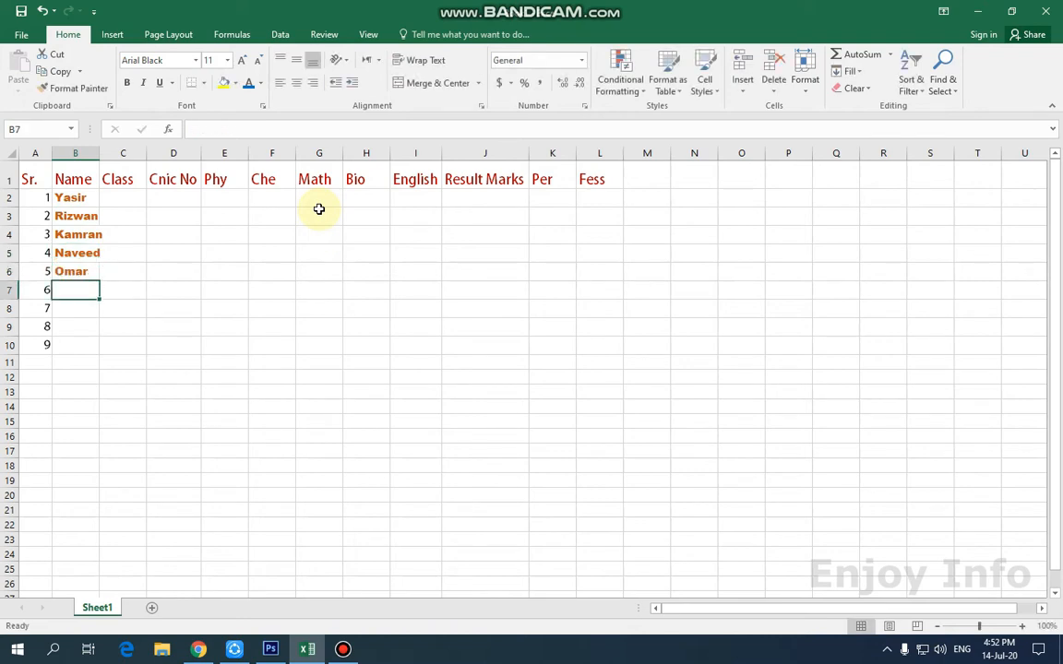
Enter the remaining four students' names in cells B7 to B10.
type("Kh")
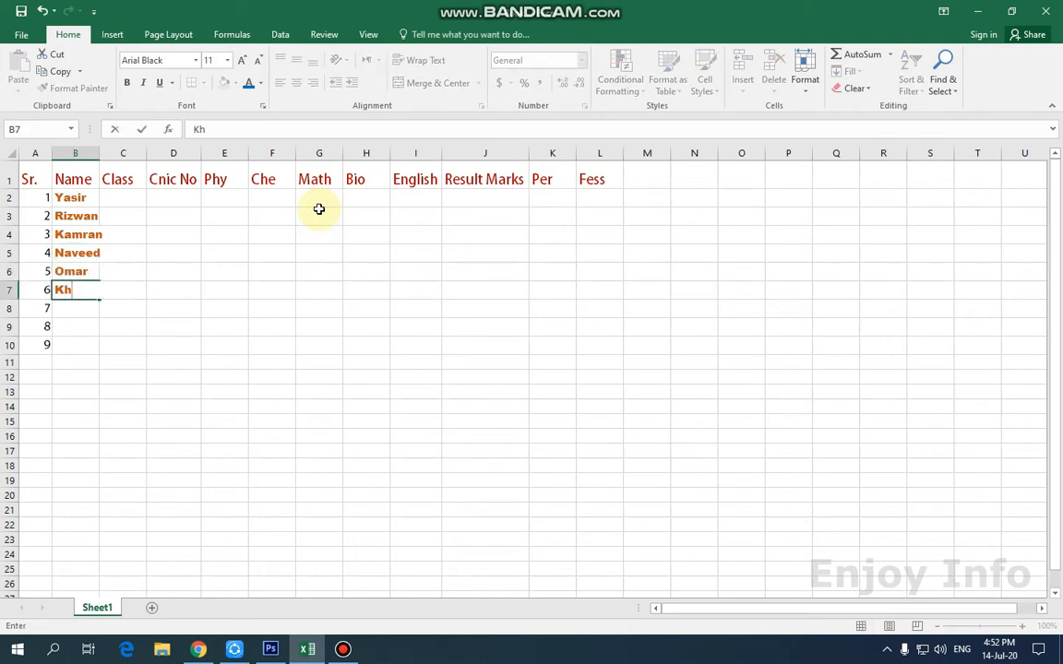
type("aalid")
key("Return")
type("S")
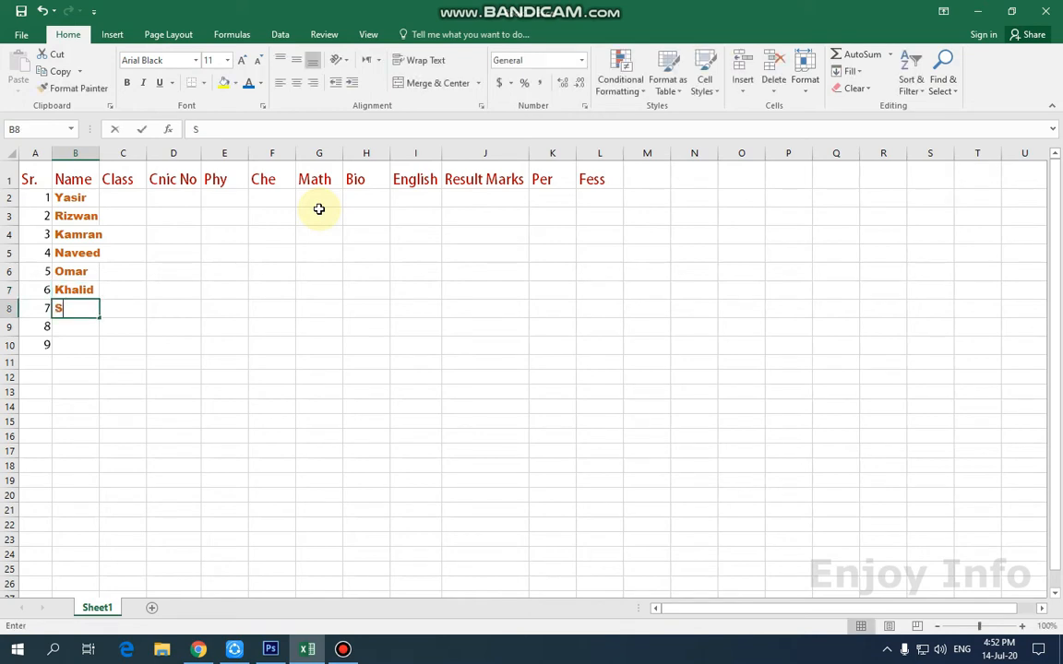
type("hahid")
key("Return")
type("Tahir")
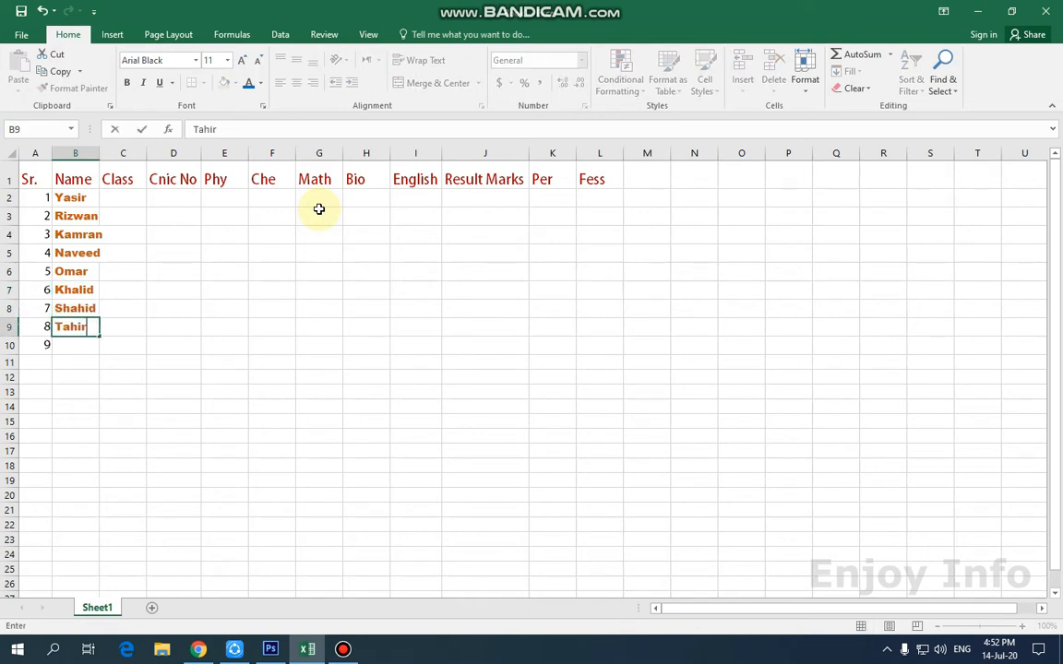
key("Return")
type("Rashid")
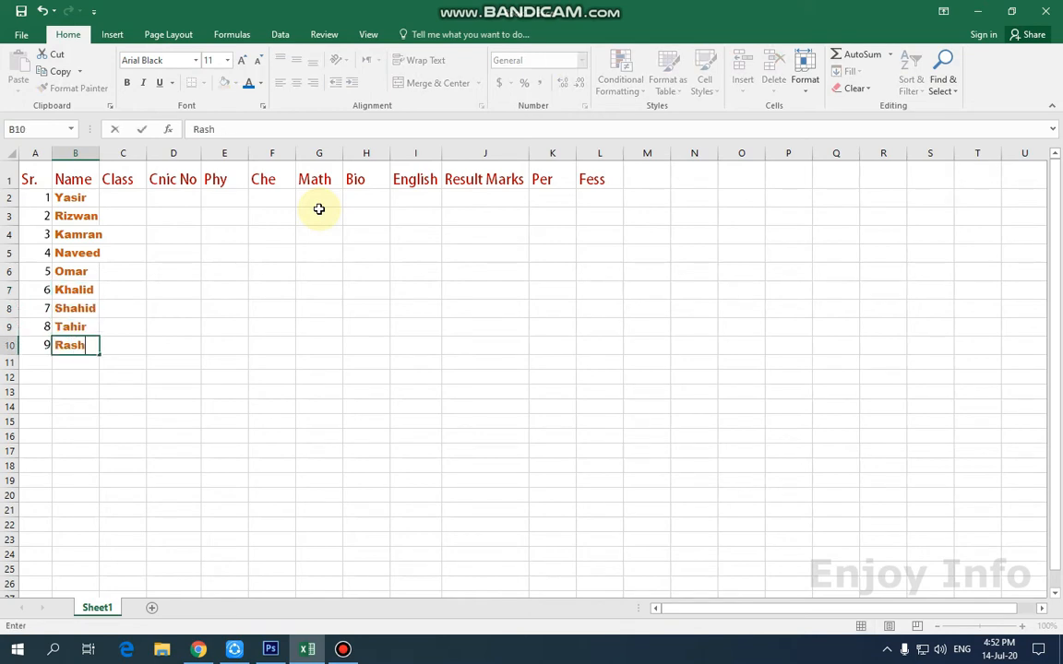
key("Up")
Enter the class 10th for the first student in cell C2.
key("Up")
key("Up")
key("Up")
key("Right")
key("Up")
key("Up")
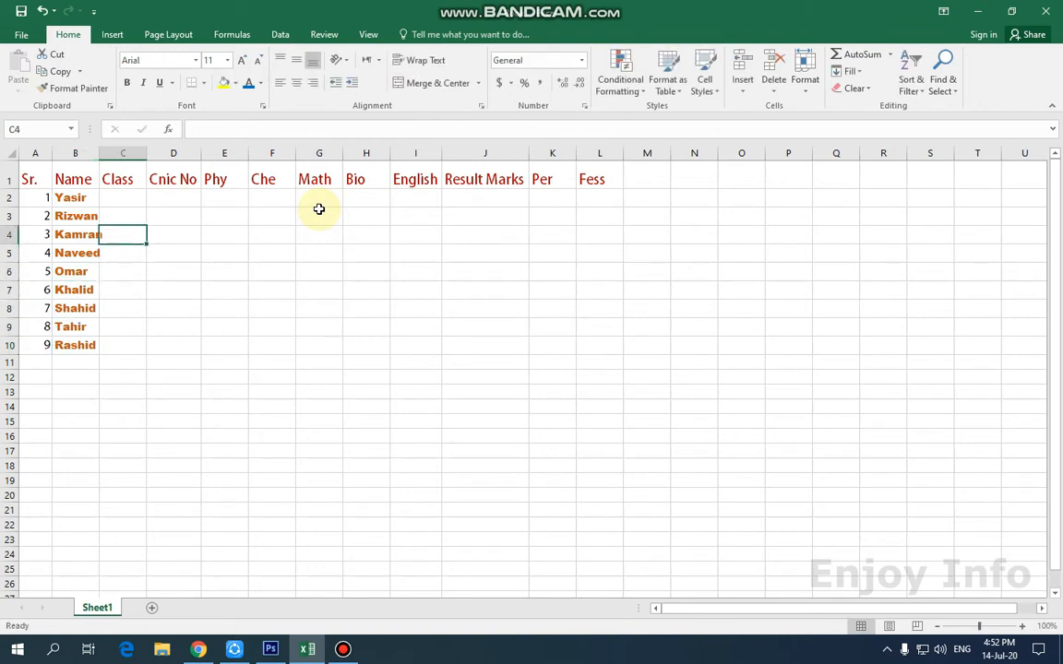
key("Up")
key("Up")
type("10")
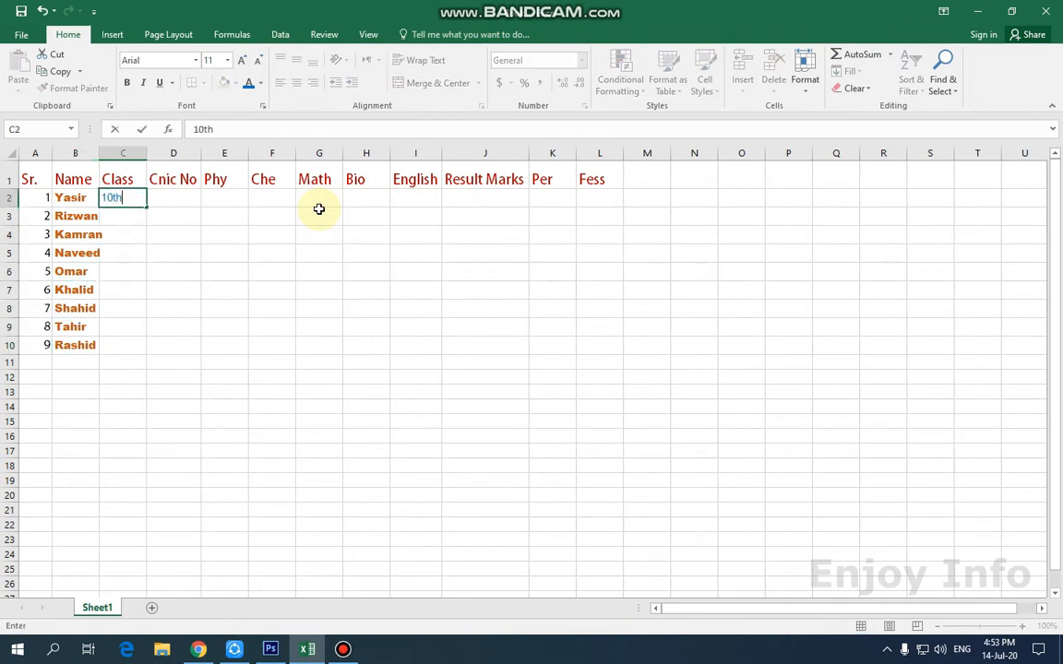
Try to fill the class from C2 alone down to C10 and down to C4, undoing each fill.
left_click_drag(145, 208, 152, 358)
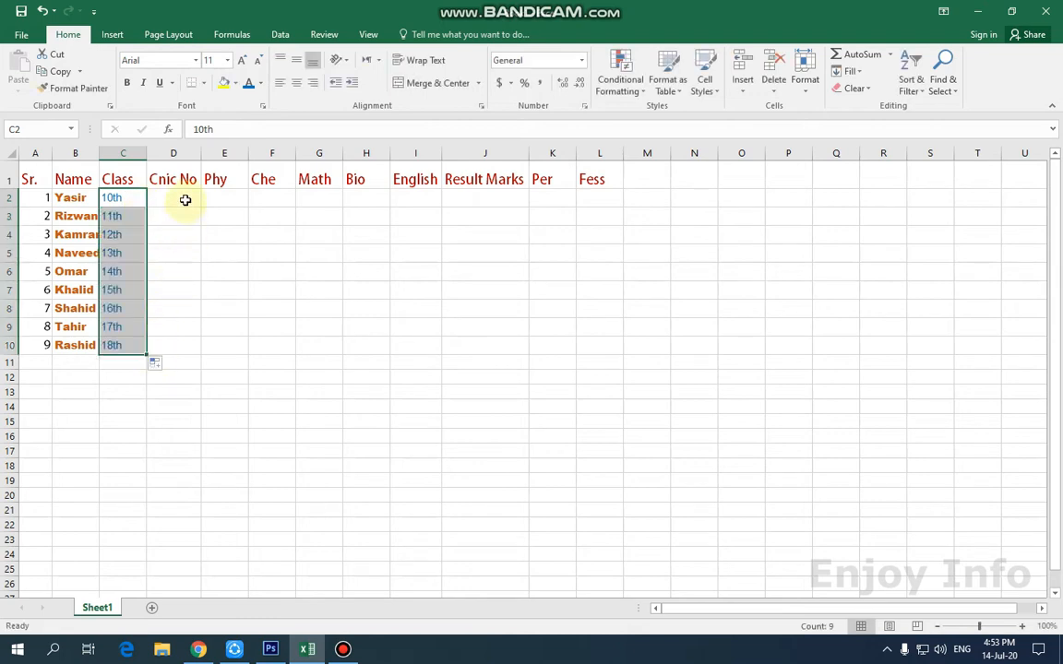
left_click(214, 289)
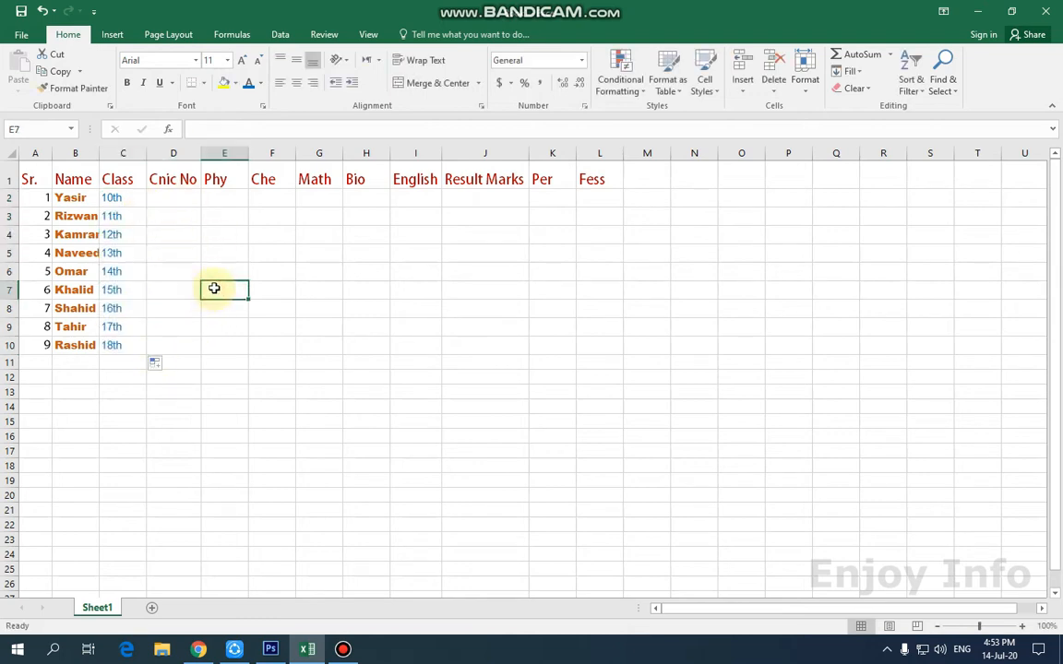
key("ctrl+z")
left_click(131, 210)
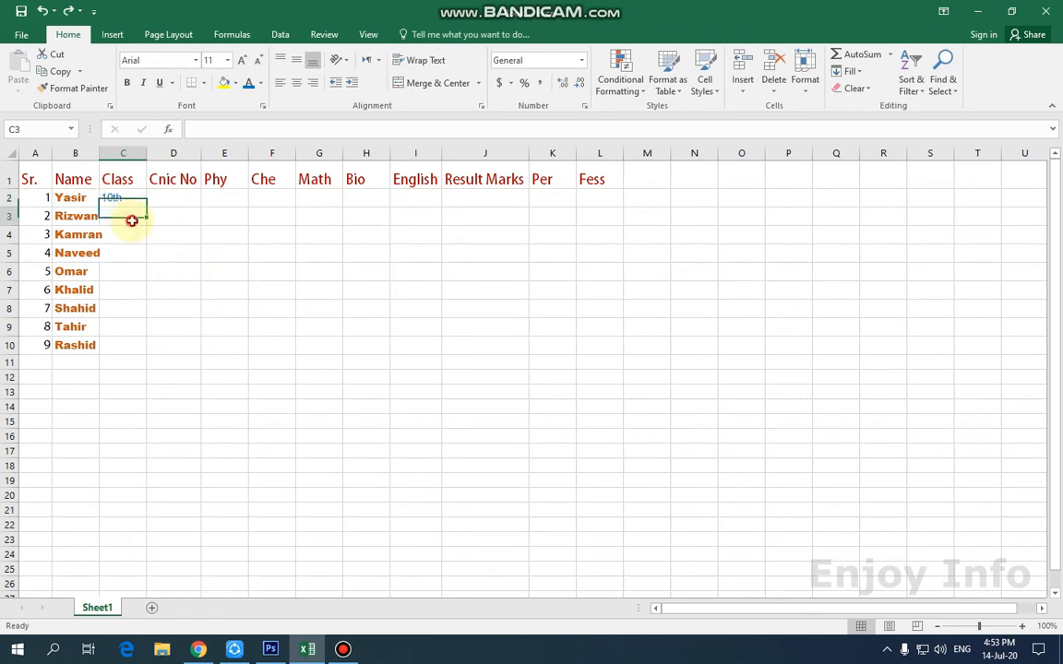
left_click(130, 199)
left_click_drag(147, 209, 150, 247)
left_click(180, 232)
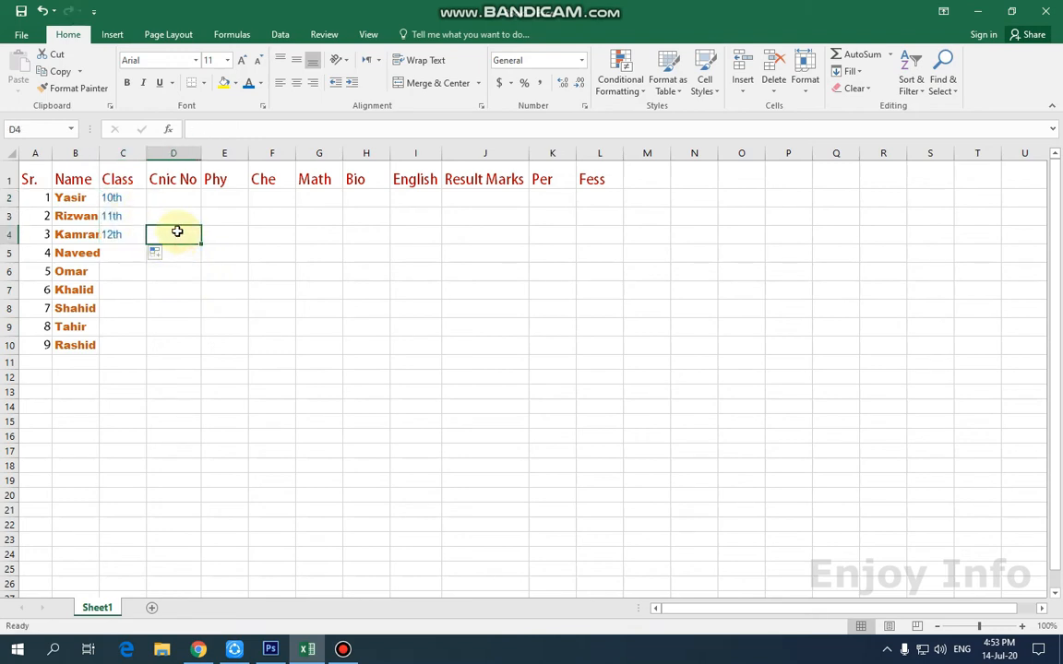
key("ctrl+z")
Enter 10th in cell C3 and fill C2:C3 down to C10 so every student has the same class.
left_click(134, 214)
type("10")
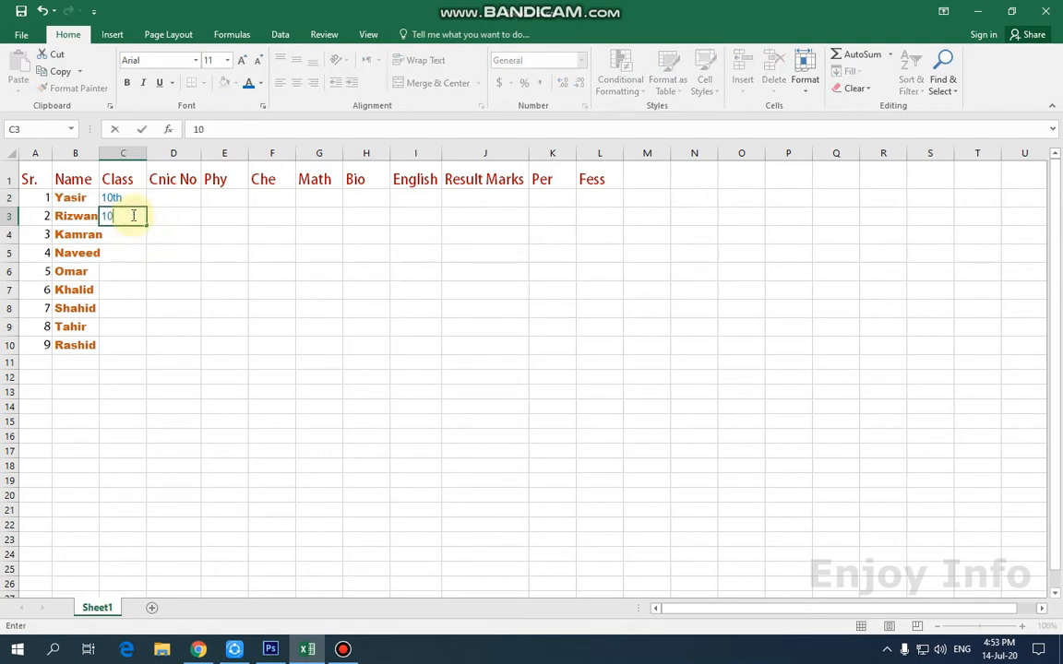
type("th")
left_click(150, 230)
left_click_drag(136, 202, 151, 345)
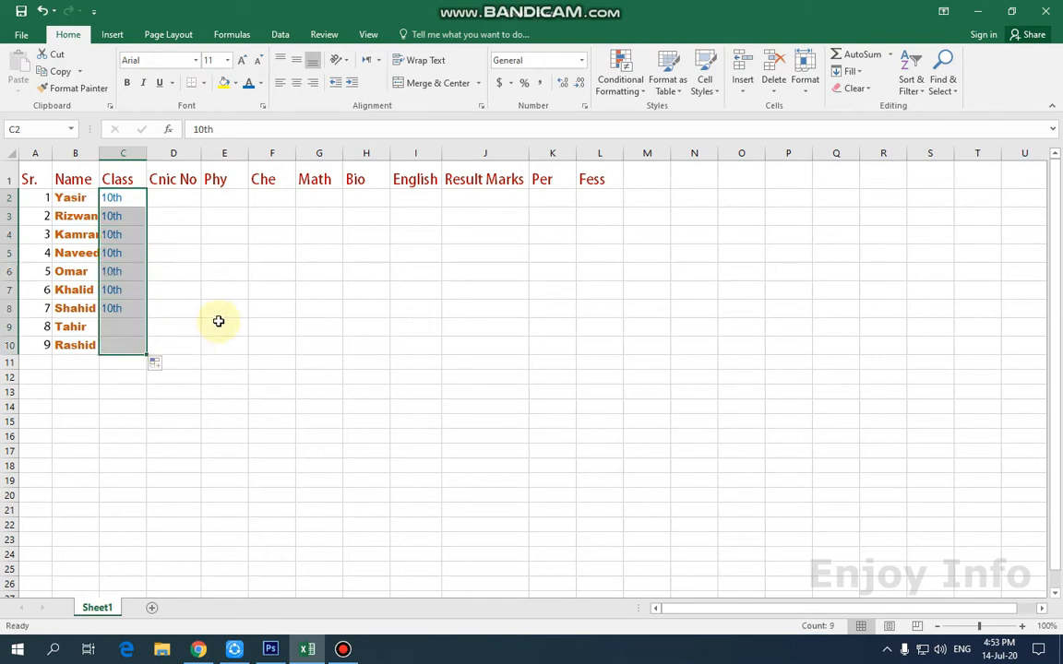
Widen the Cnic No column and apply the custom number format #####-#######-# to cells D2 to D10.
left_click(169, 204)
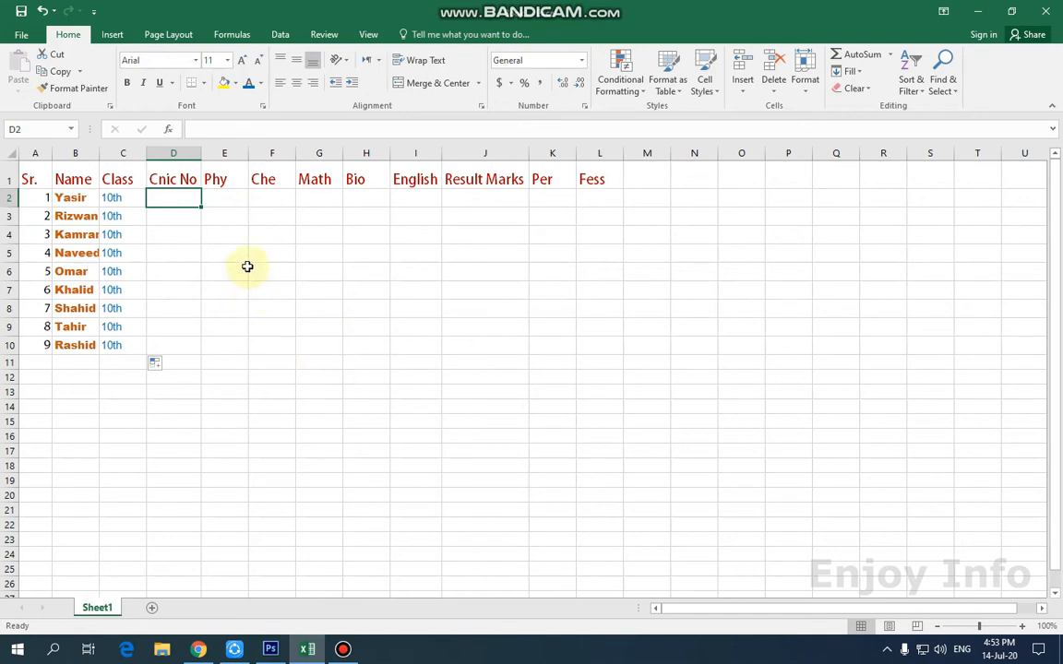
left_click_drag(201, 154, 219, 154)
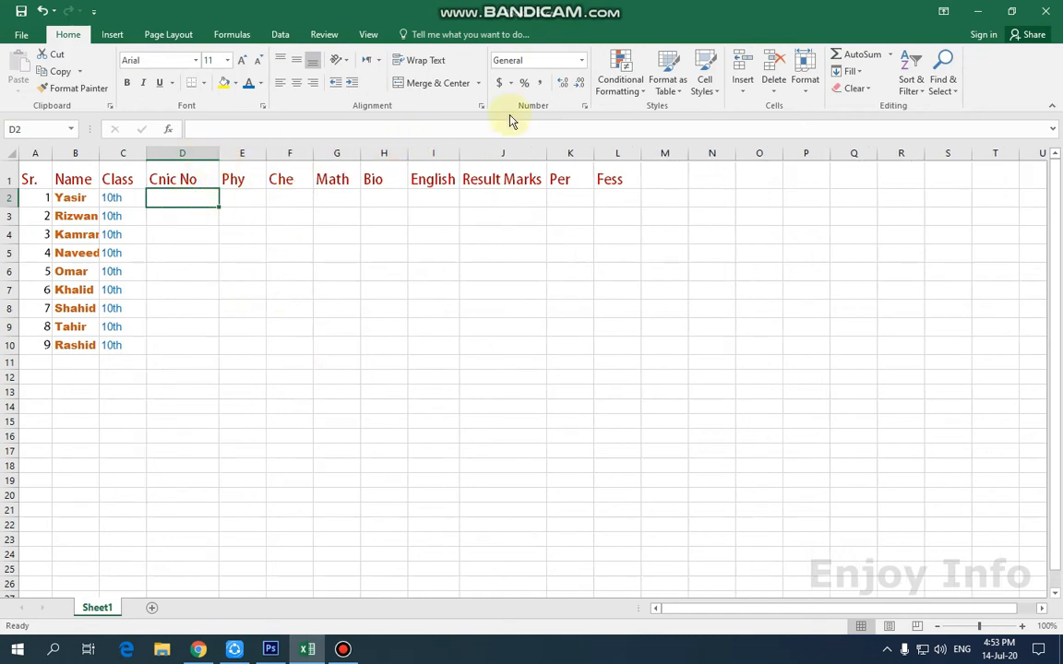
left_click_drag(181, 205, 180, 345)
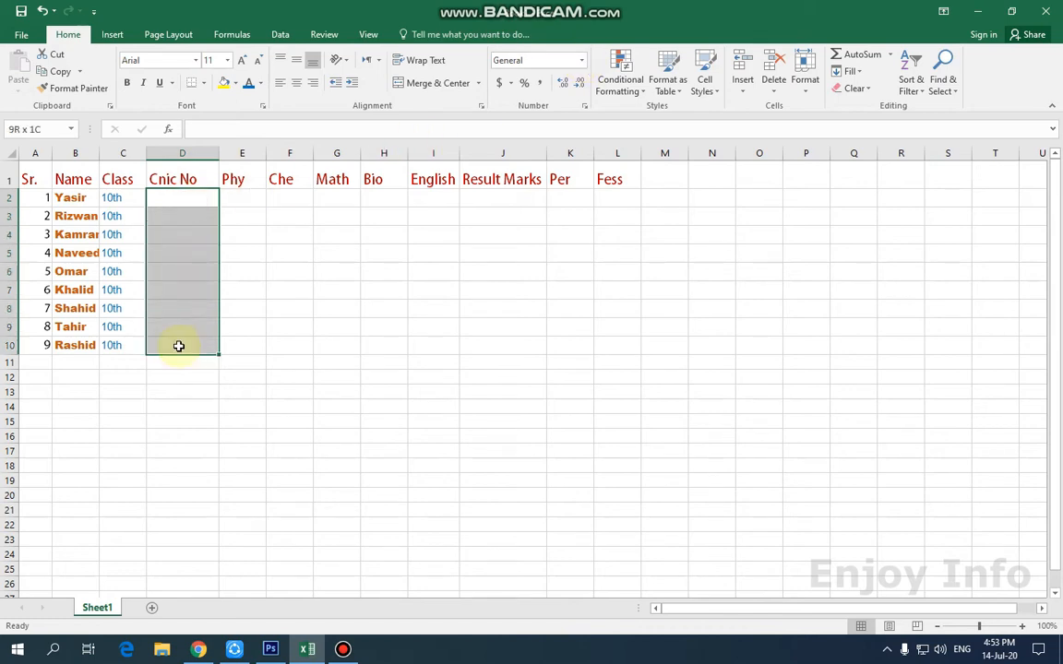
left_click(581, 61)
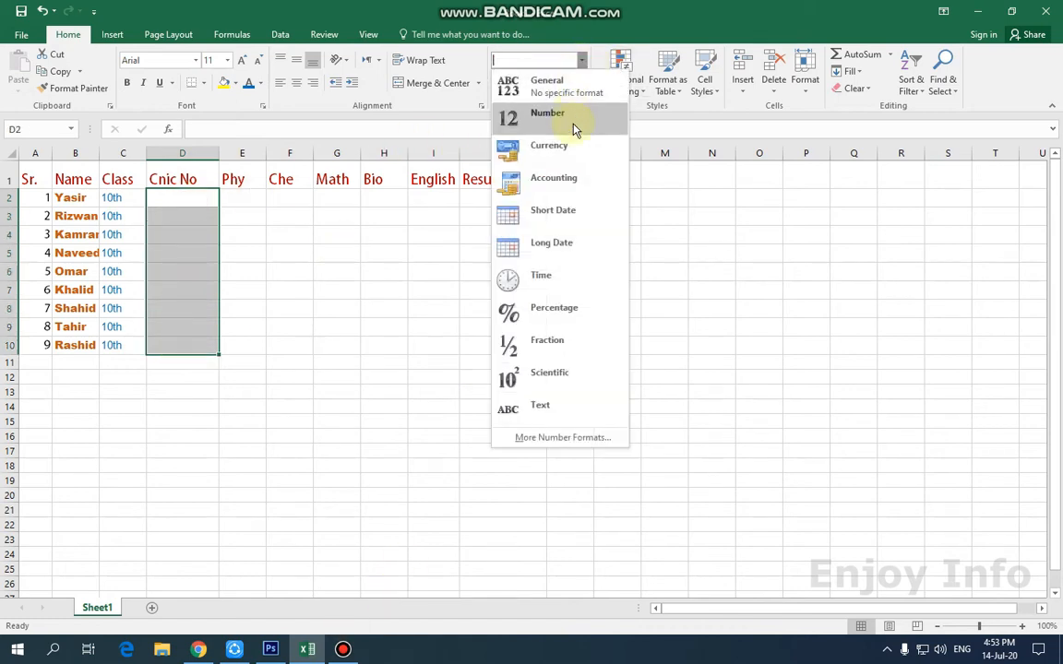
left_click(581, 441)
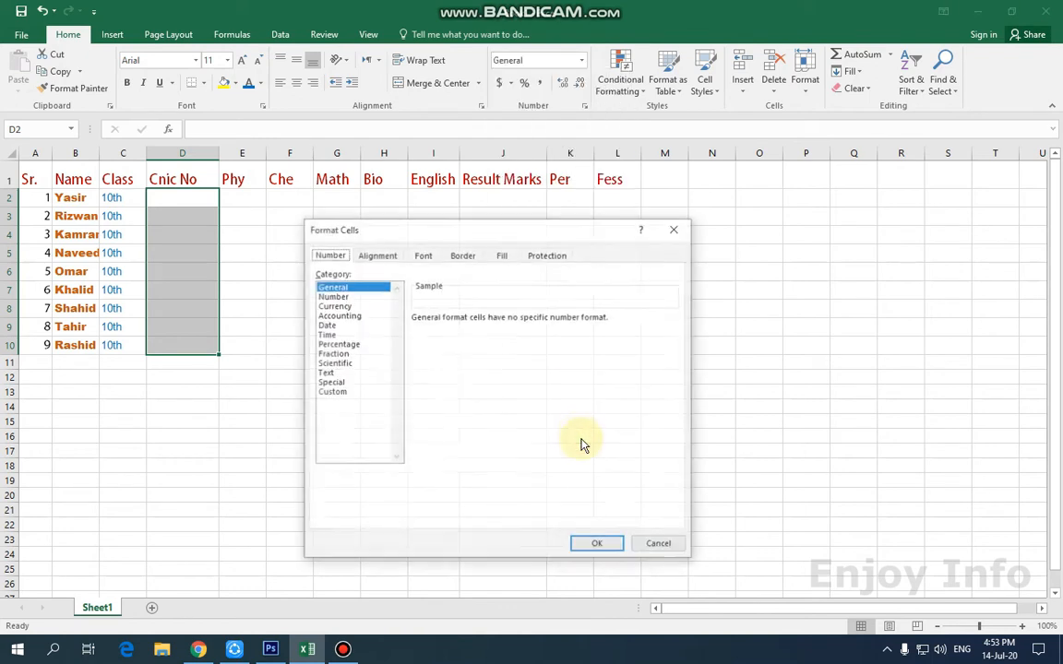
left_click(330, 395)
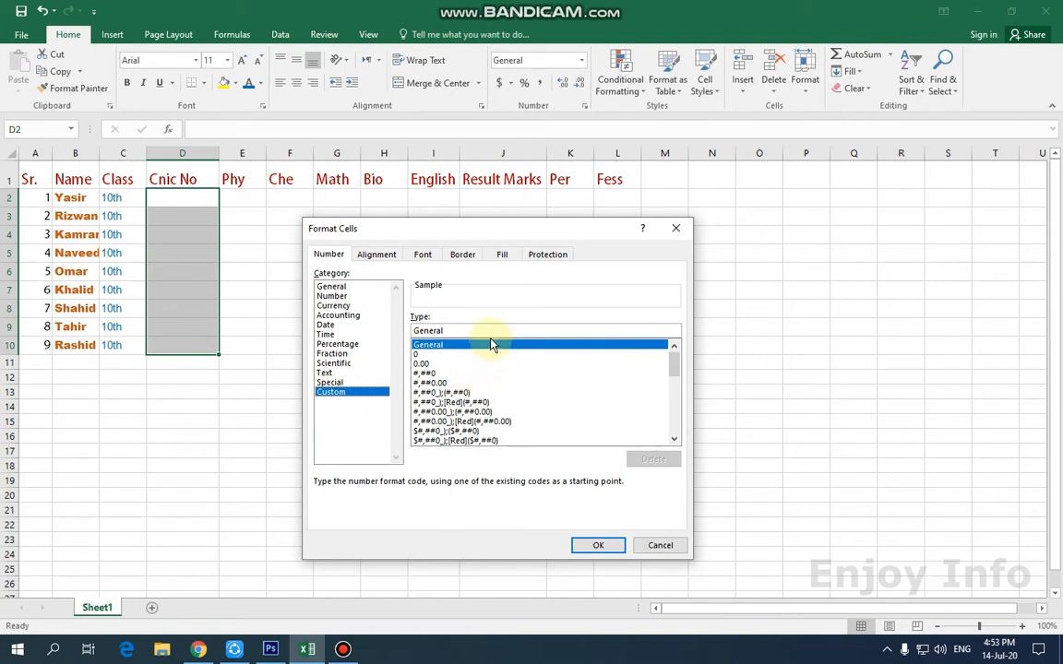
left_click(451, 330)
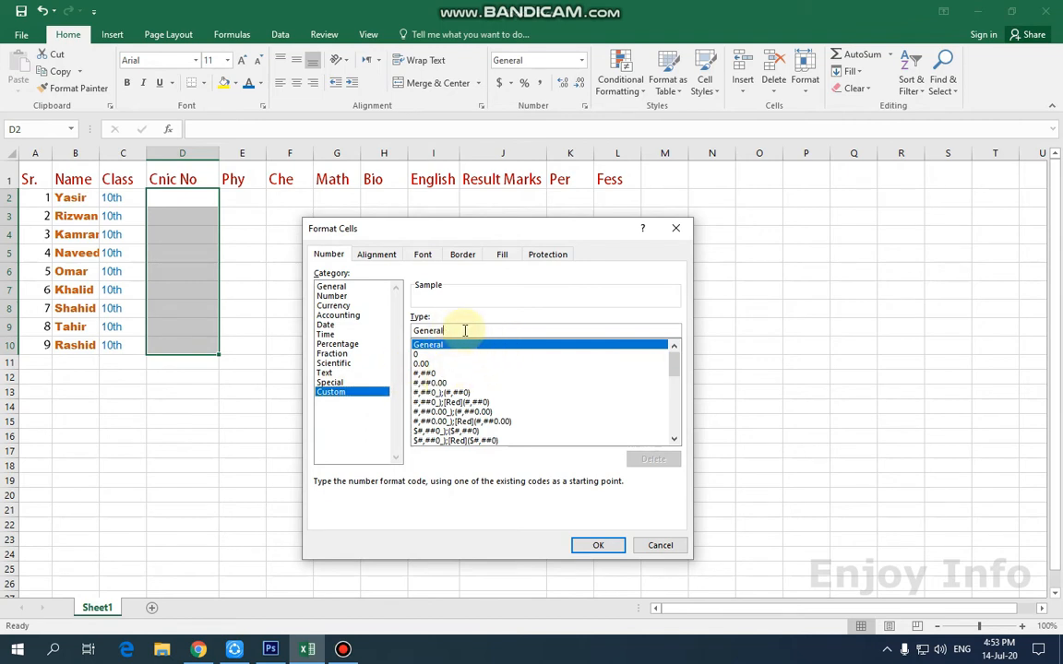
left_click_drag(464, 330, 362, 338)
key("BackSpace")
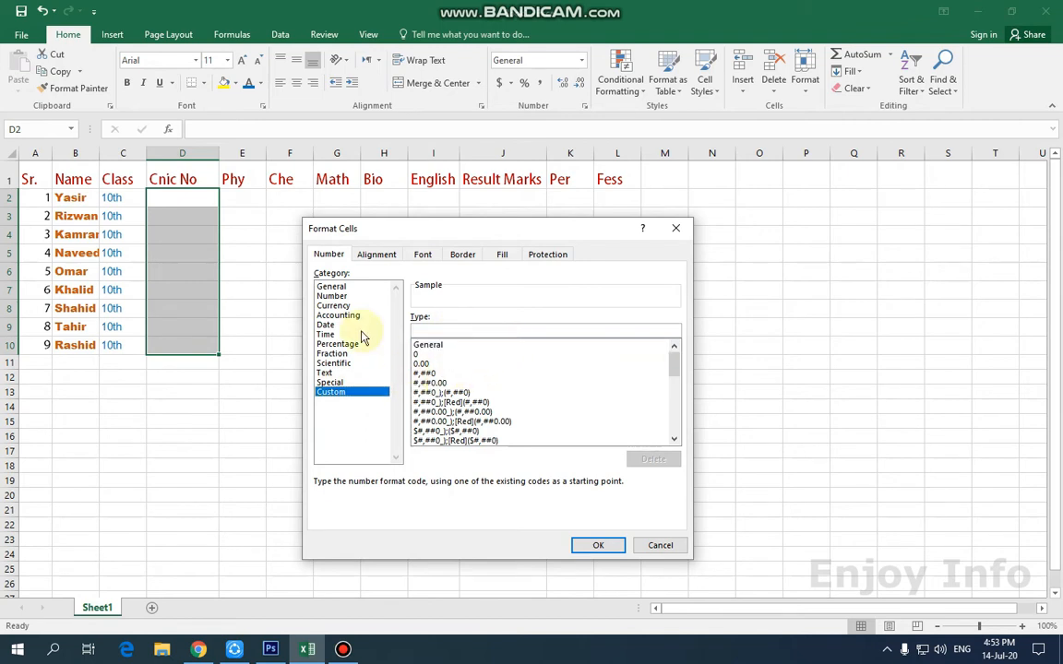
scroll(512, 391, "down", 10)
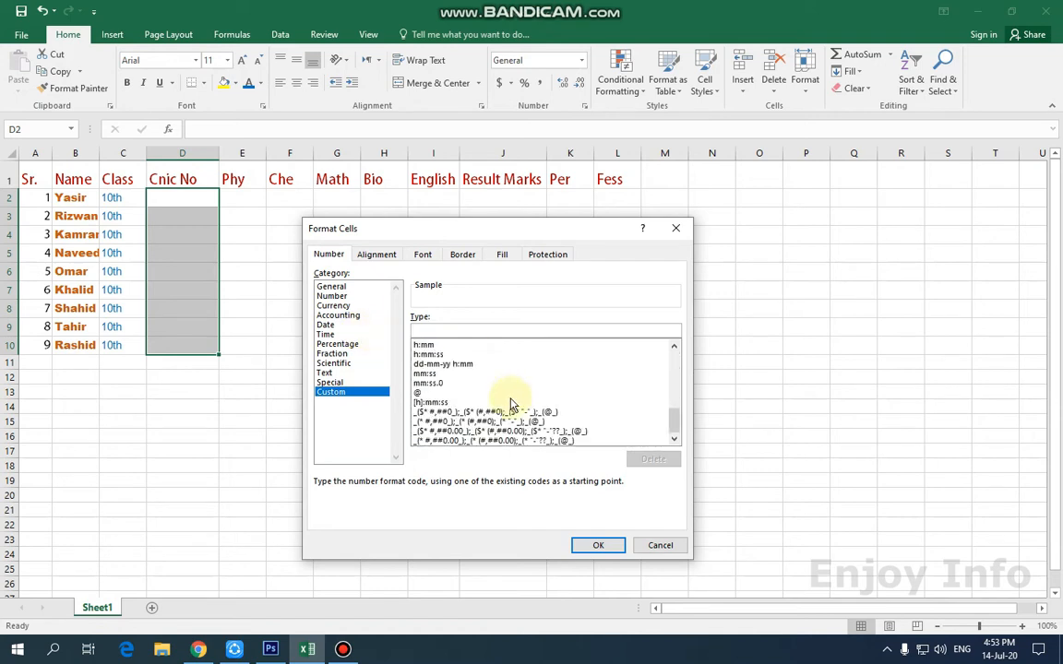
scroll(510, 406, "up", 10)
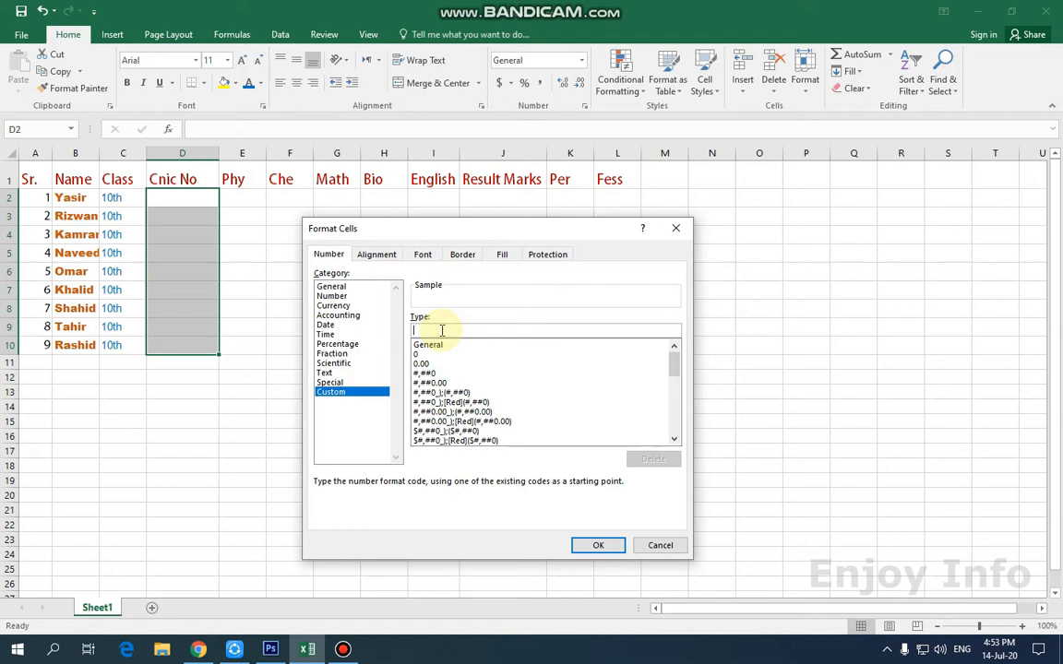
type("#####-#######-#")
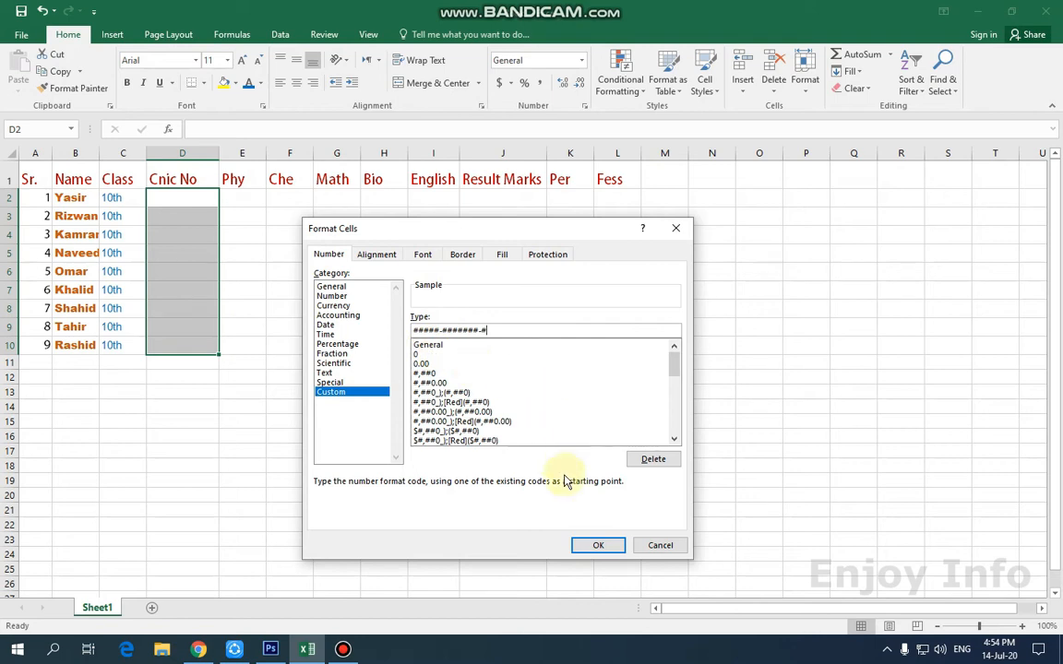
left_click(597, 545)
Enter the first student's 13-digit CNIC number without dashes in cell D2.
left_click(202, 252)
left_click(179, 197)
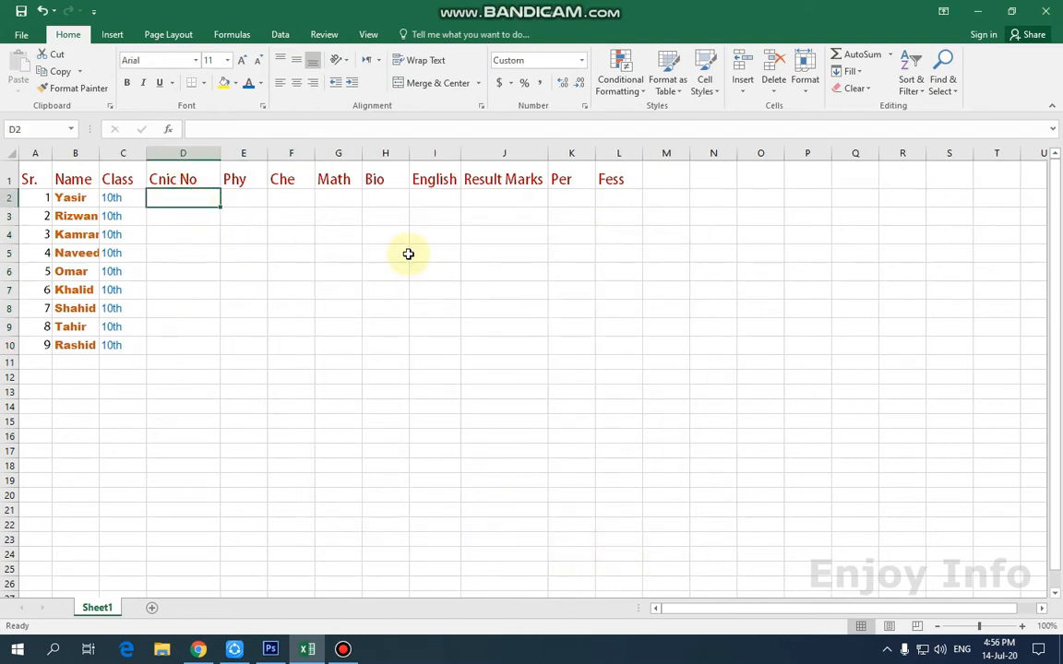
type("1234")
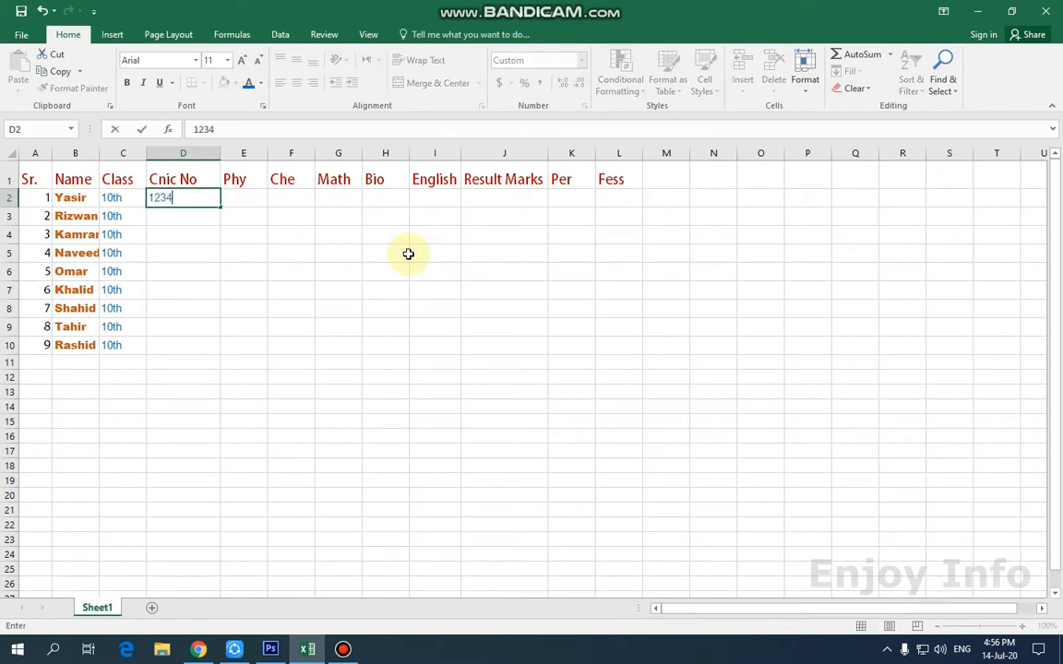
type("512345671")
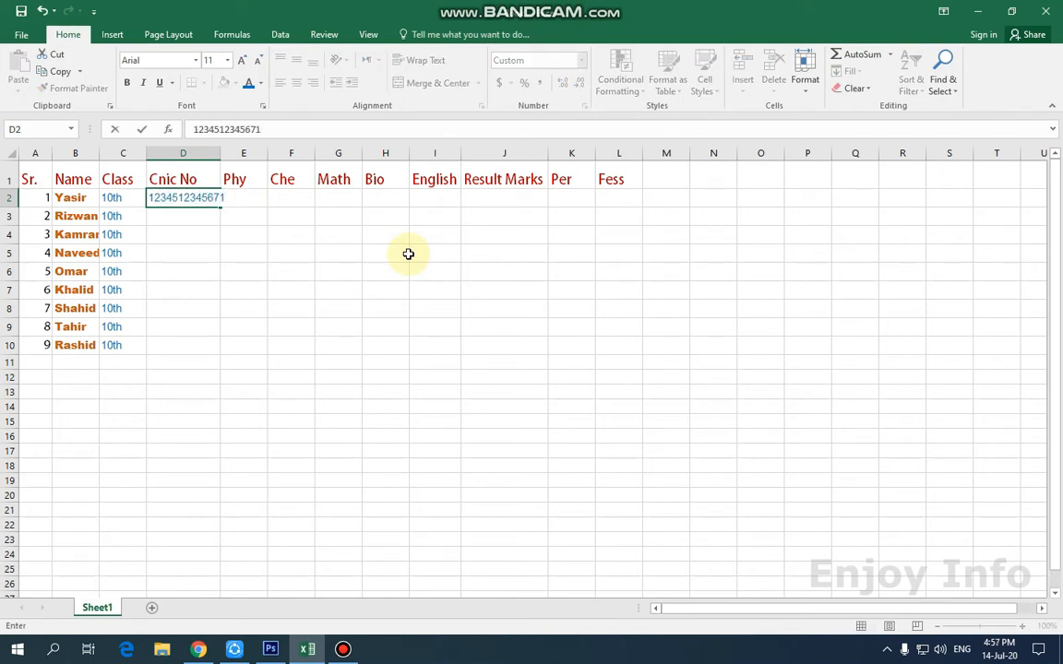
key("Return")
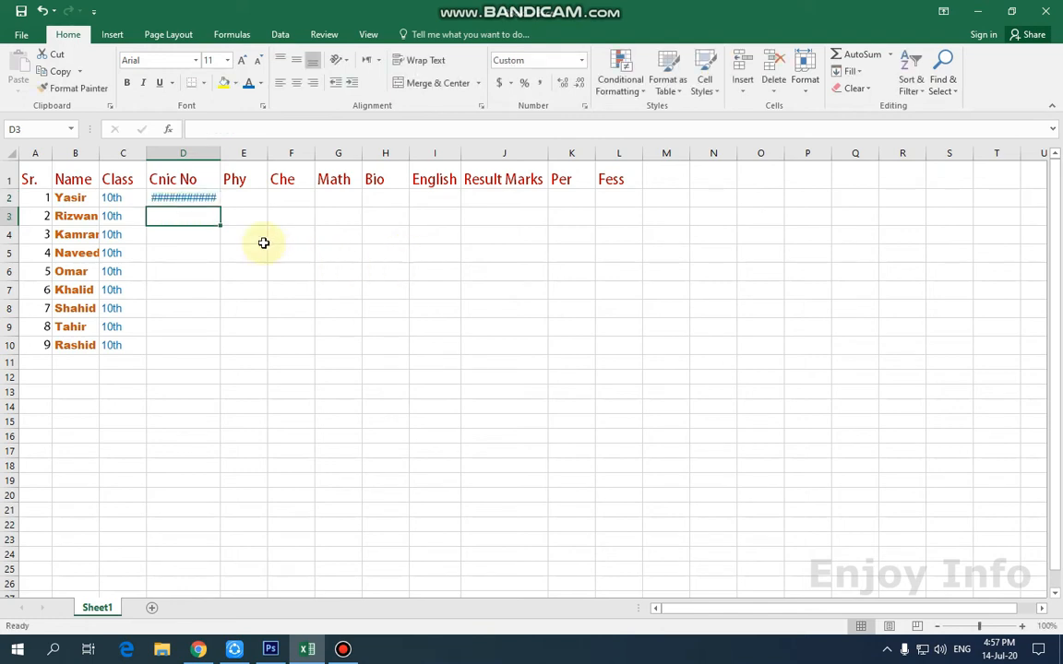
mouse_move(210, 198)
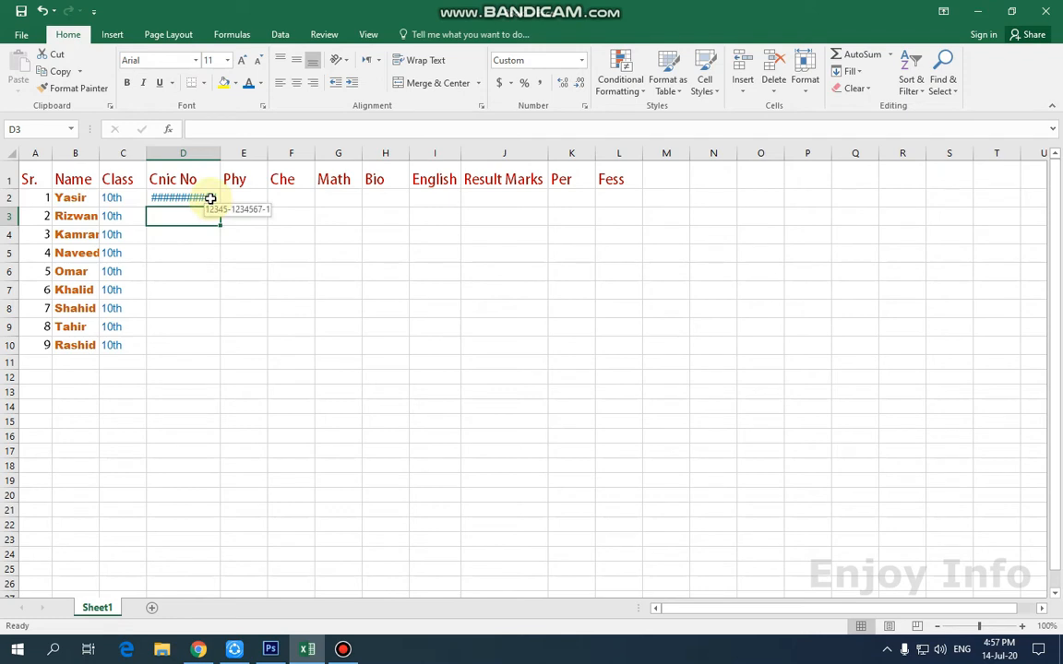
Auto-fit the Cnic No column width and fill the CNIC number from D2 down to D10.
double_click(221, 152)
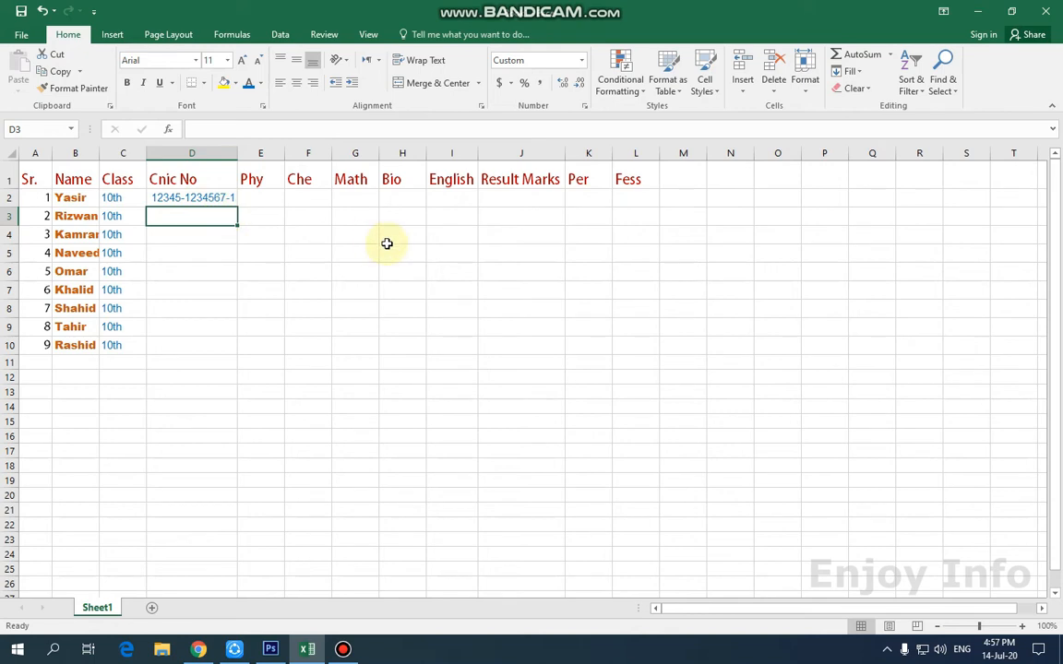
left_click(225, 199)
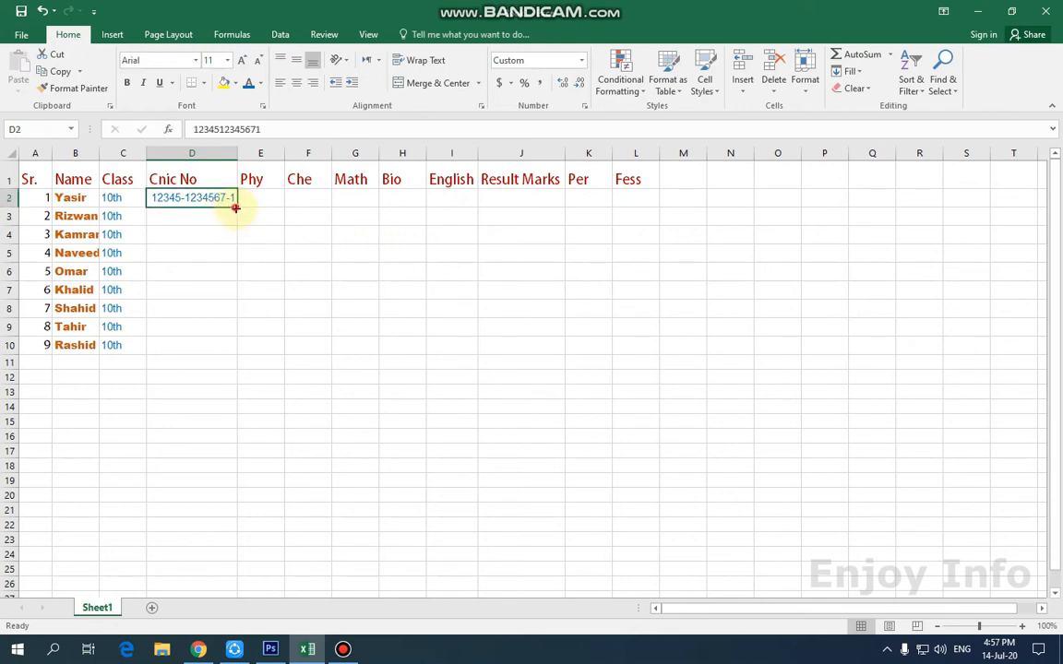
left_click_drag(235, 208, 232, 349)
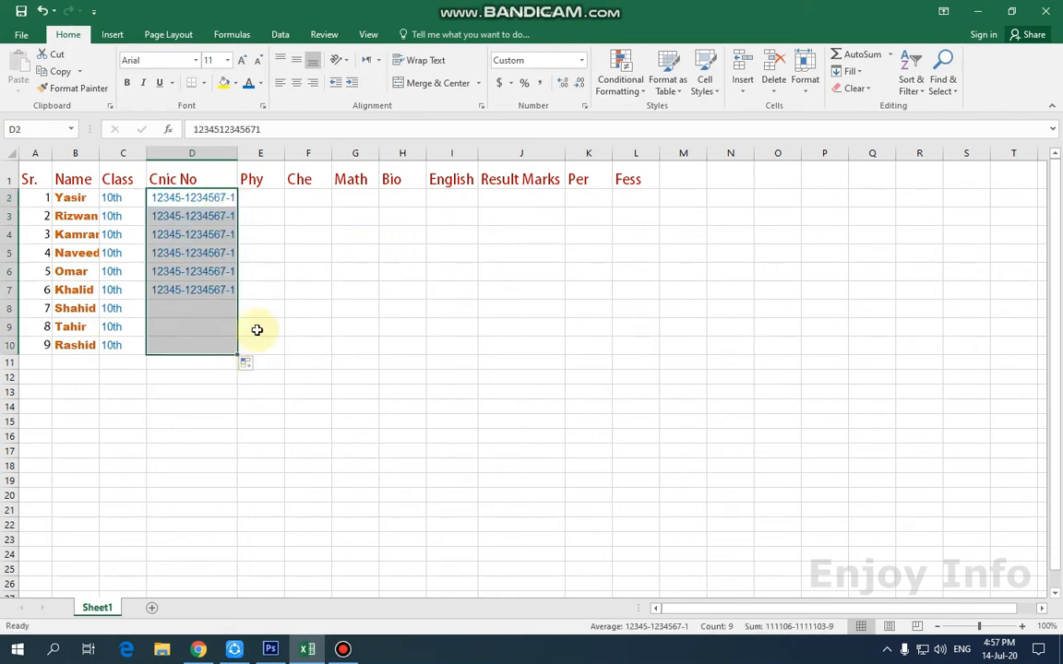
left_click(260, 215)
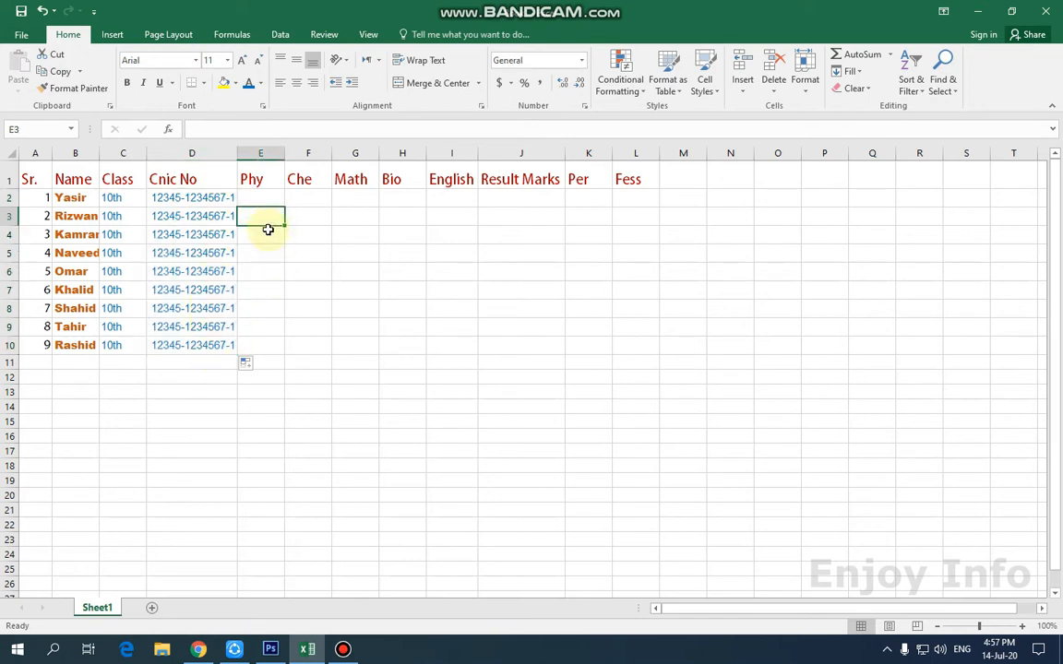
Enter the Phy marks 55, 65, 65 and 87 for the first four students in cells E2 to E5.
left_click(268, 197)
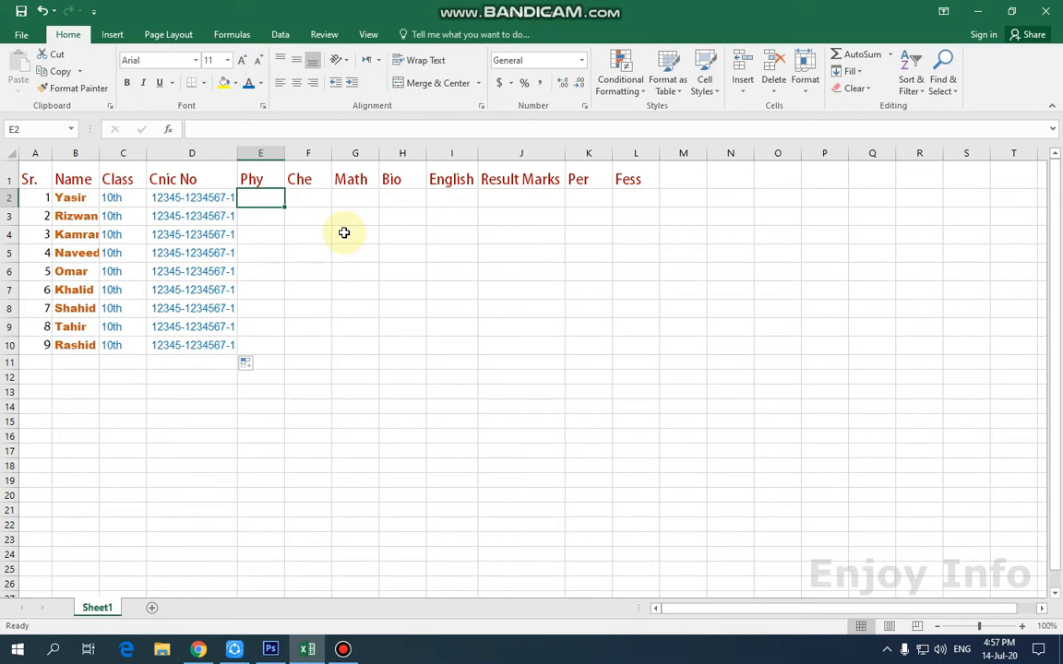
type("55")
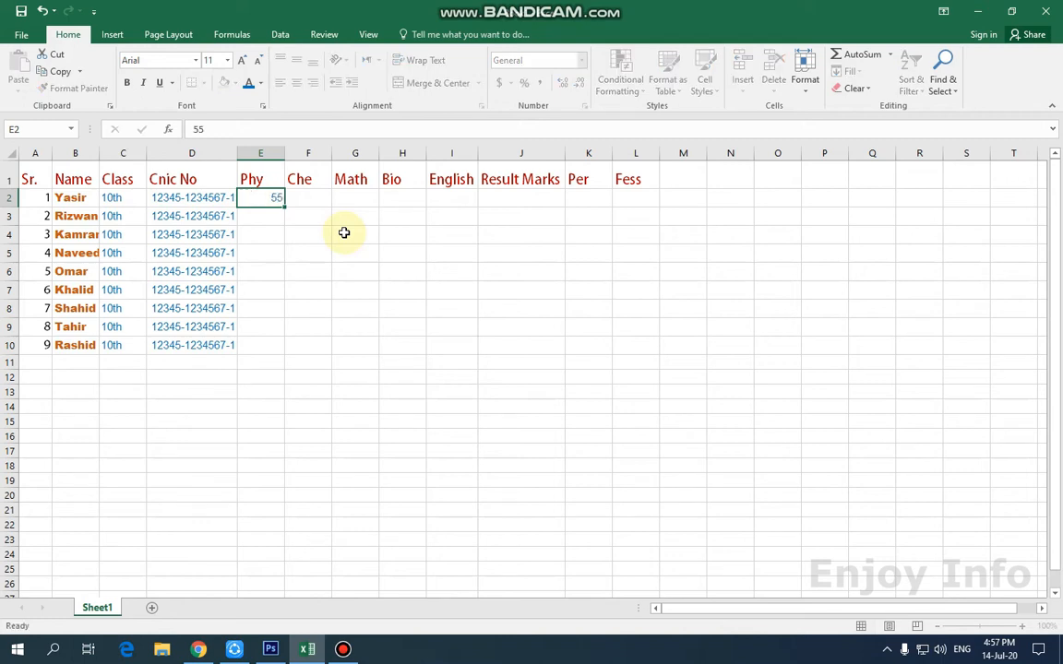
key("Return")
type("212")
key("Return")
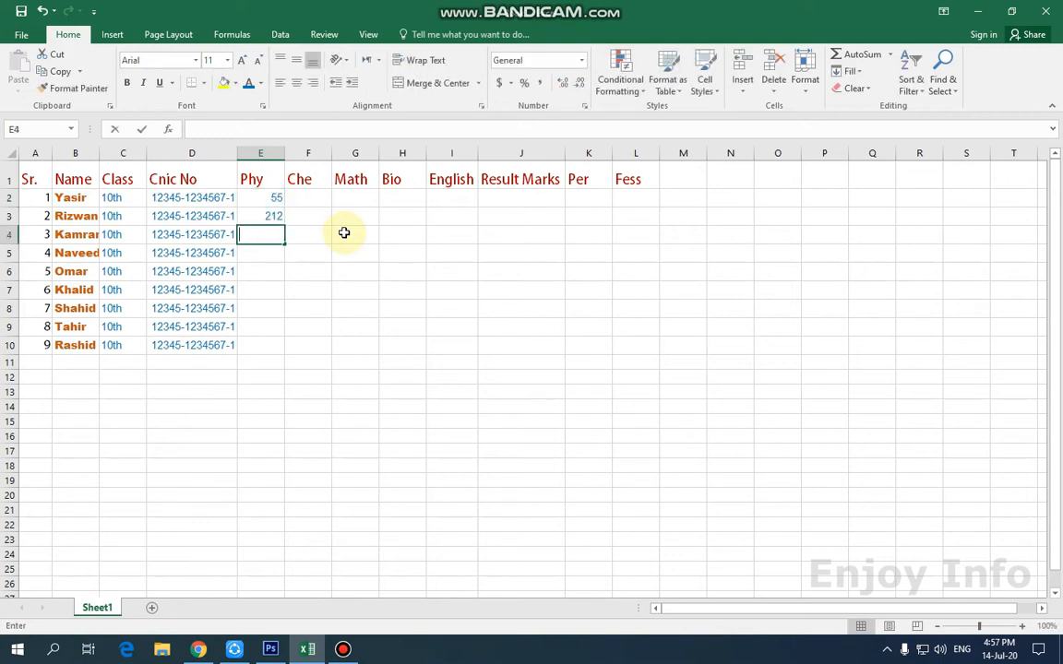
key("Up")
key("Delete")
type("65")
key("Return")
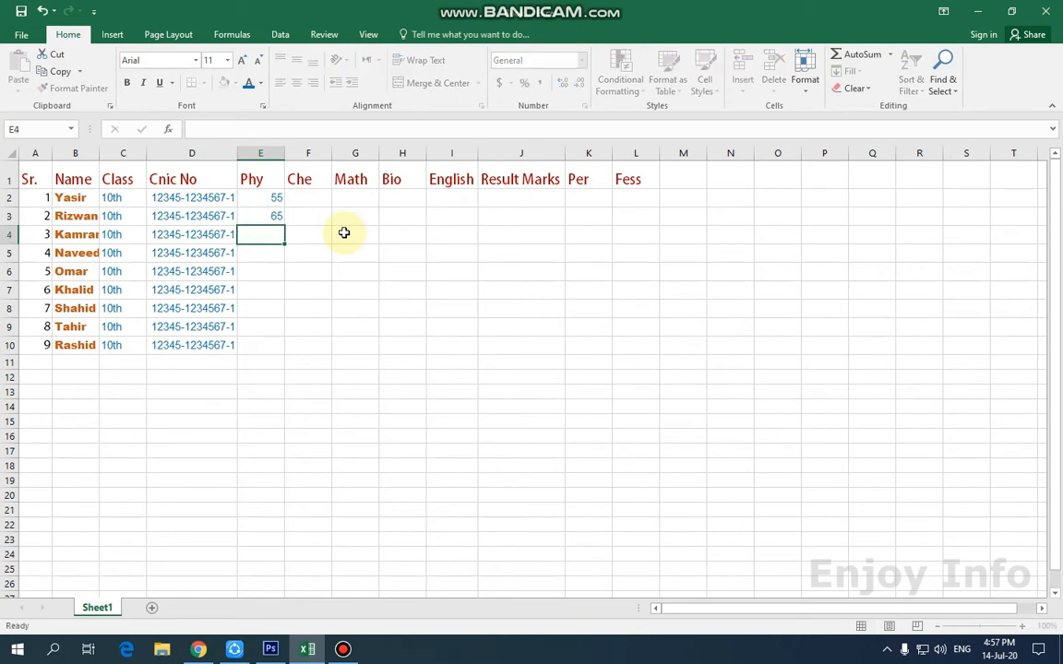
type("65")
key("Return")
type("12")
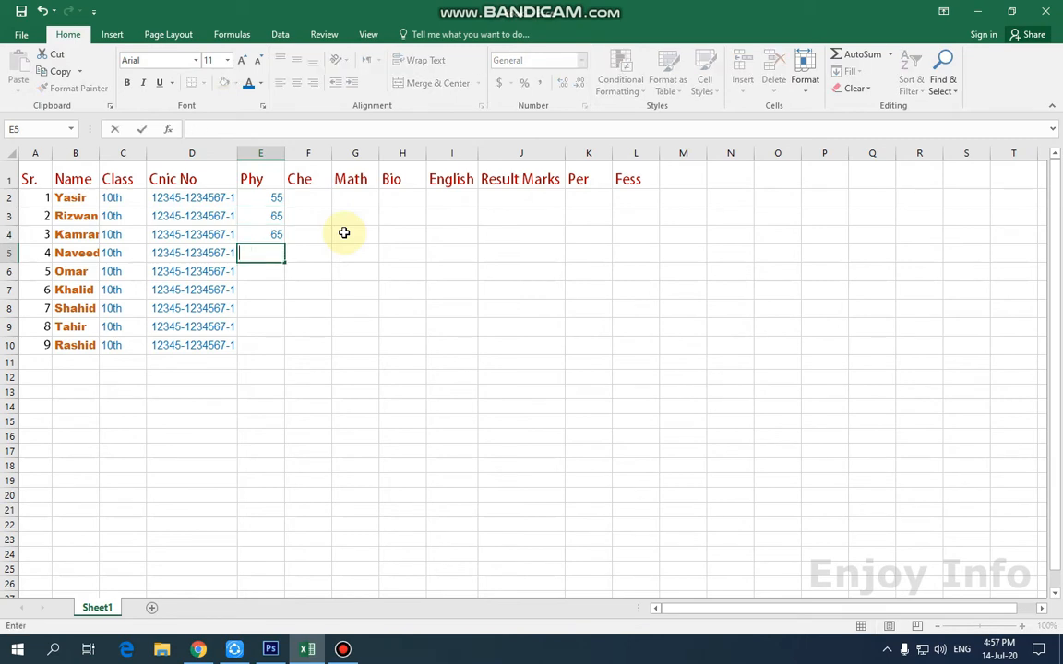
key("Return")
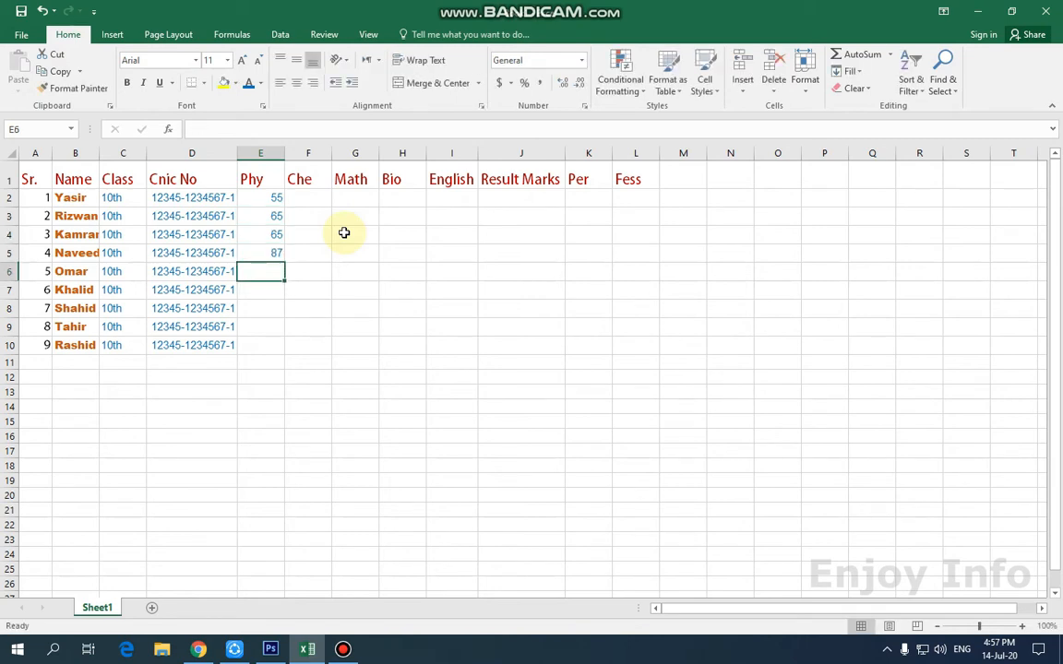
Enter the Phy marks 87, 46, 45, 98 and 87 for the remaining students in cells E6 to E10.
type("87")
key("Return")
type("45")
type("6")
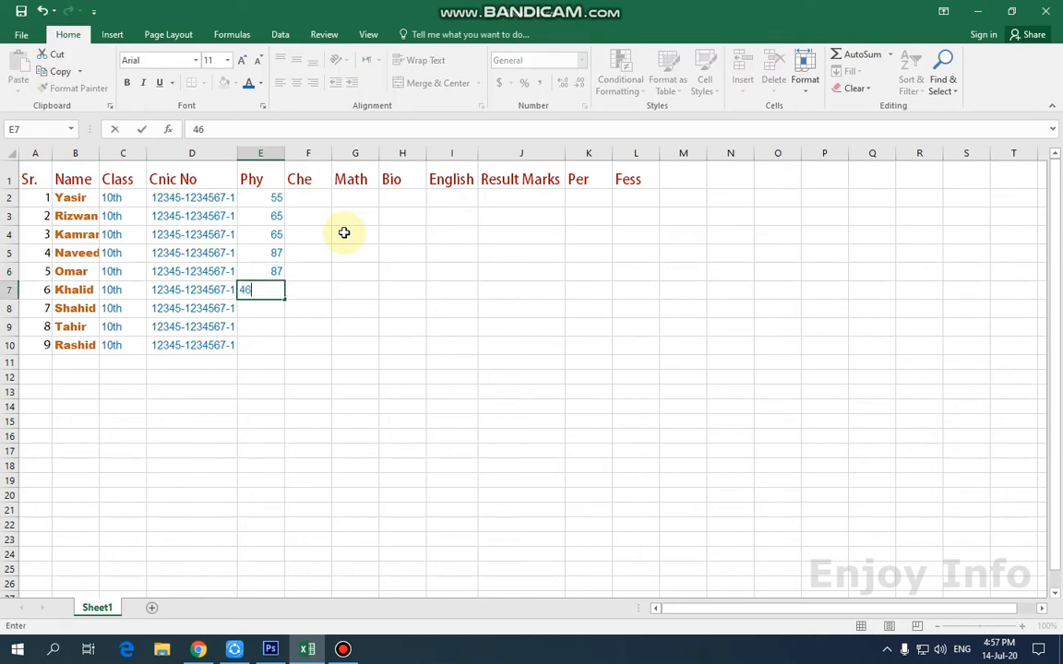
key("Return")
type("456")
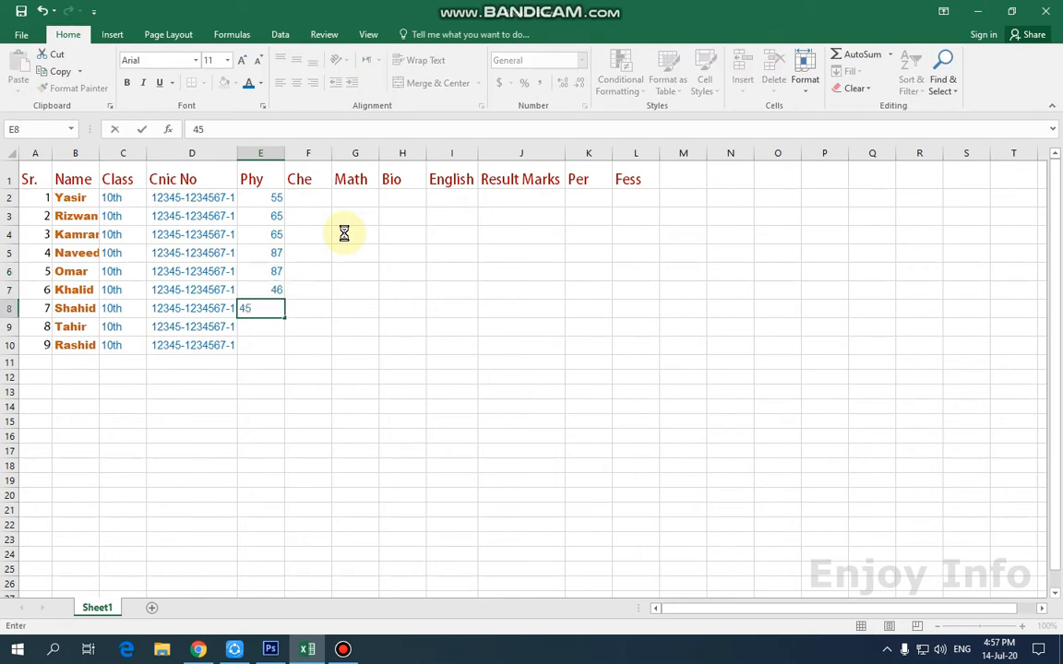
key("Return")
type("98")
key("Return")
type("87")
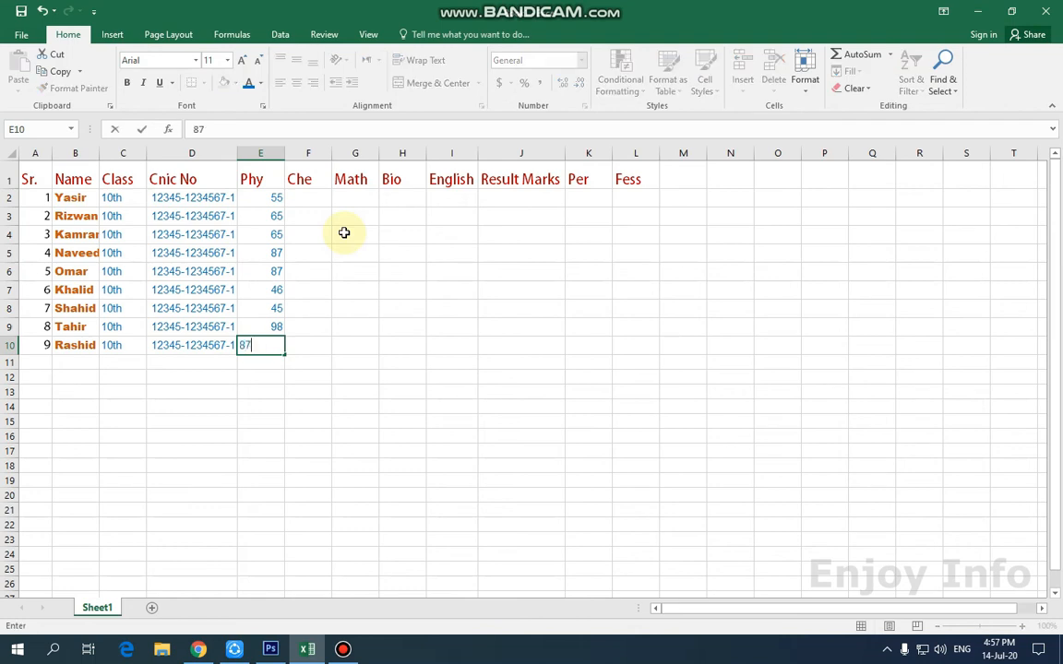
key("Return")
key("Right")
key("Right")
key("Up")
key("Up")
key("Up")
key("Up")
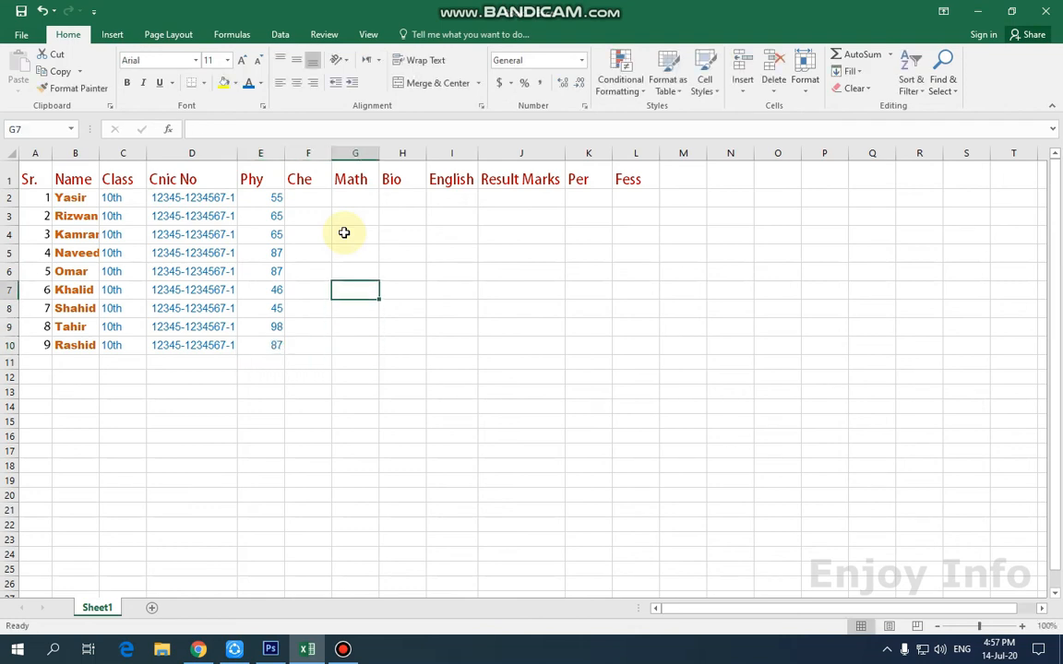
Copy the Phy marks in E2:E10 into the Che, Math, Bio and English columns, F2:I10.
left_click(271, 198)
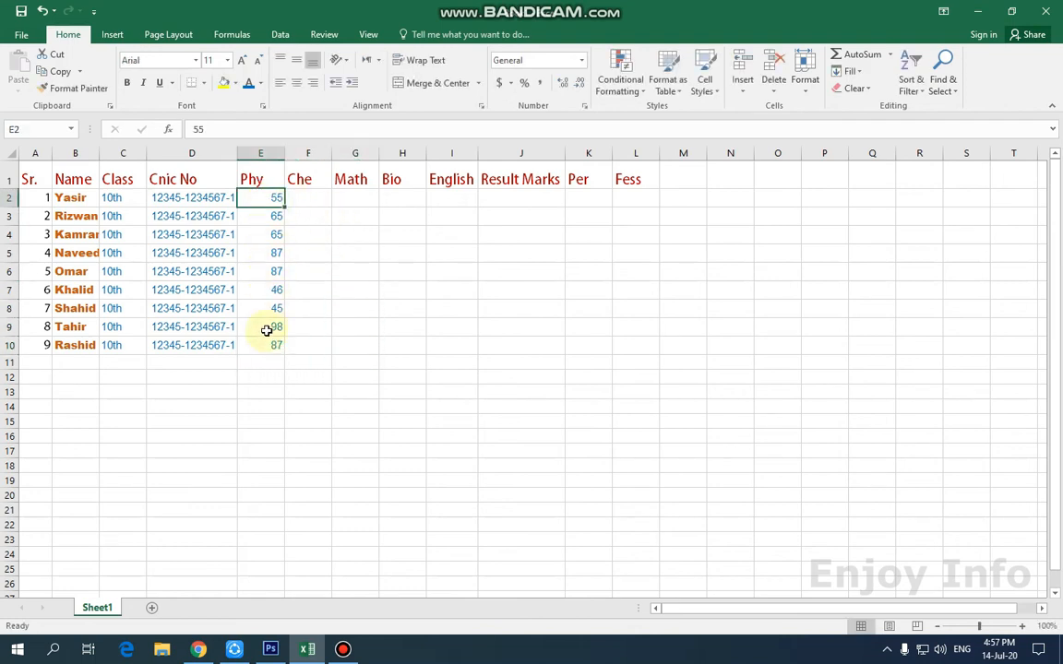
left_click_drag(266, 330, 272, 344)
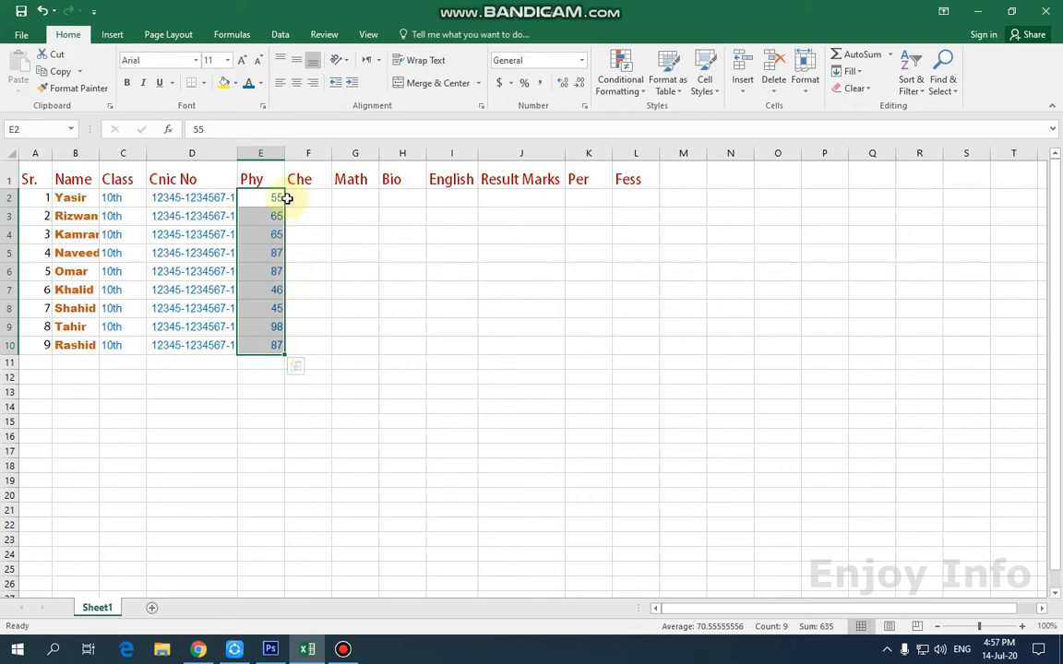
key("ctrl+c")
left_click_drag(306, 204, 452, 347)
key("ctrl+v")
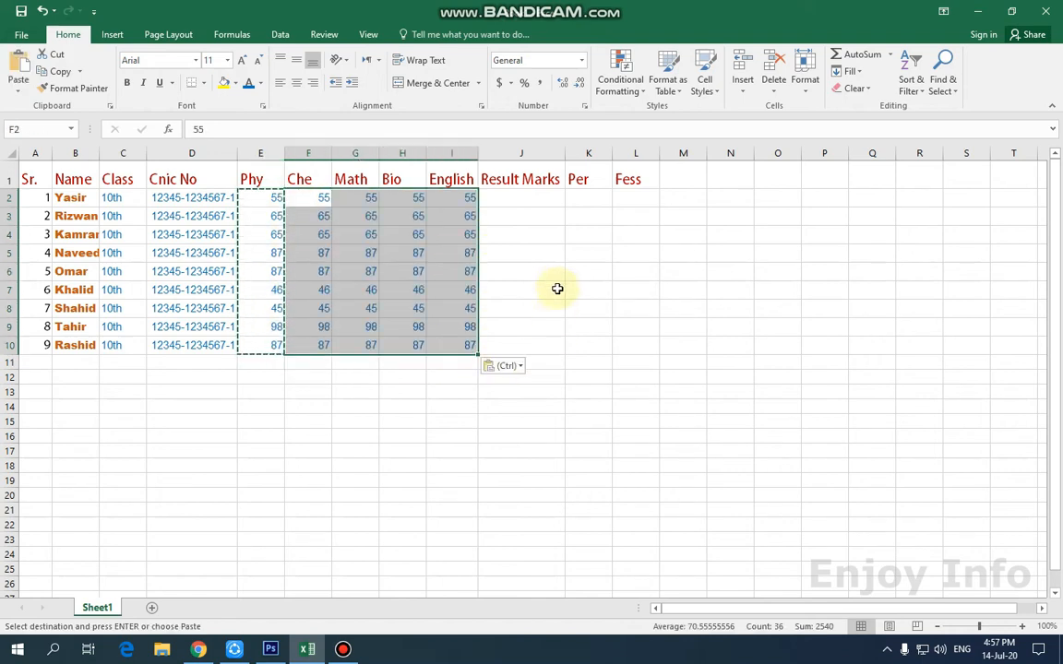
left_click(551, 288)
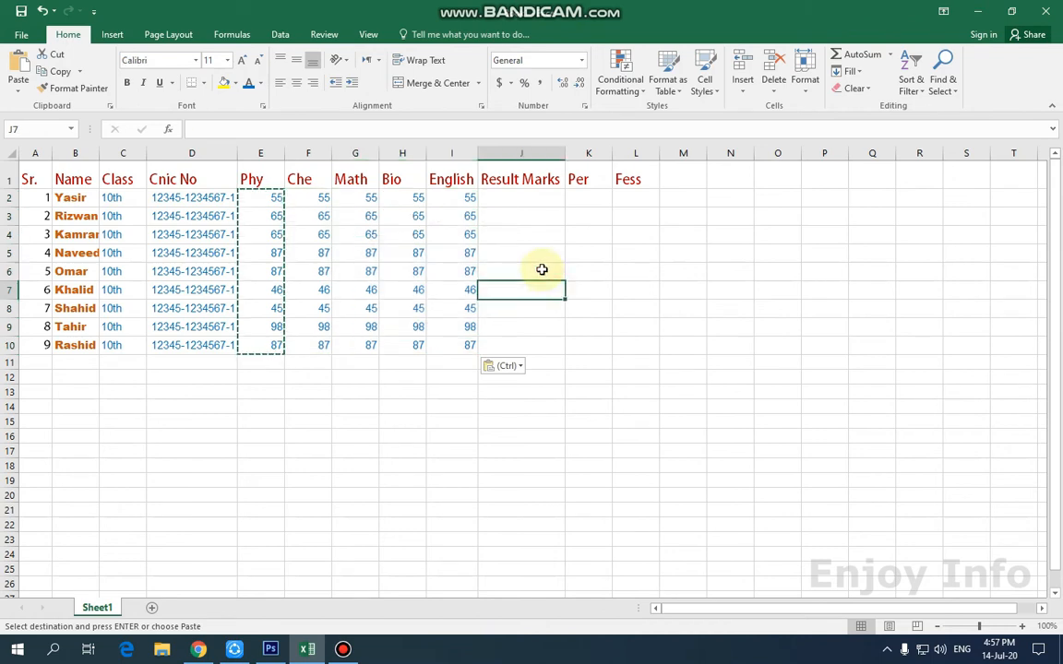
left_click(513, 201)
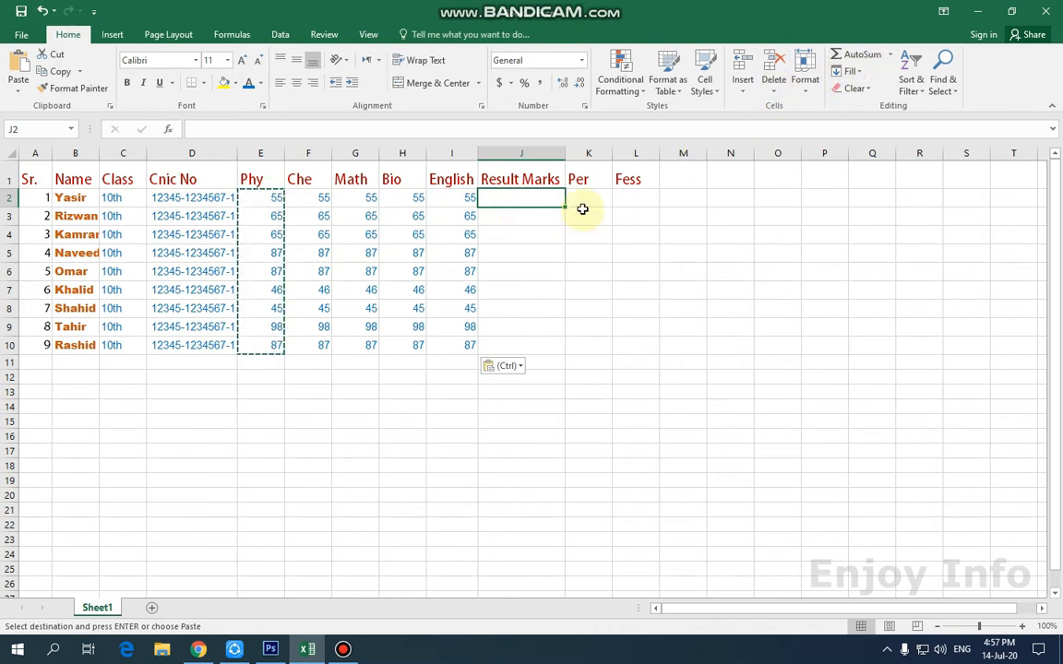
key("Down")
key("Down")
key("Down")
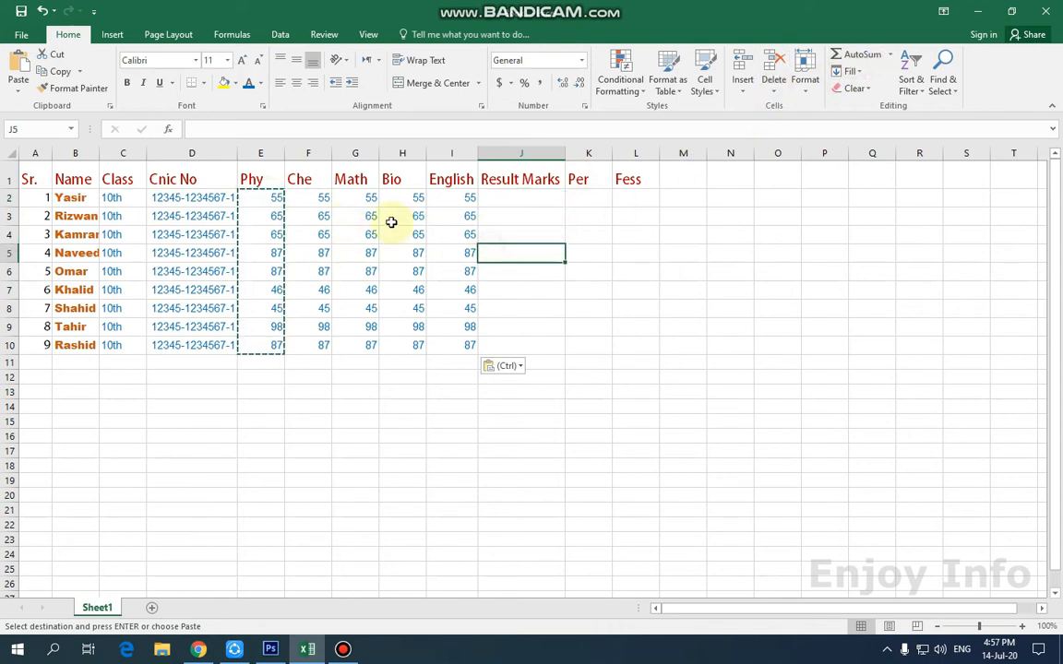
key("Escape")
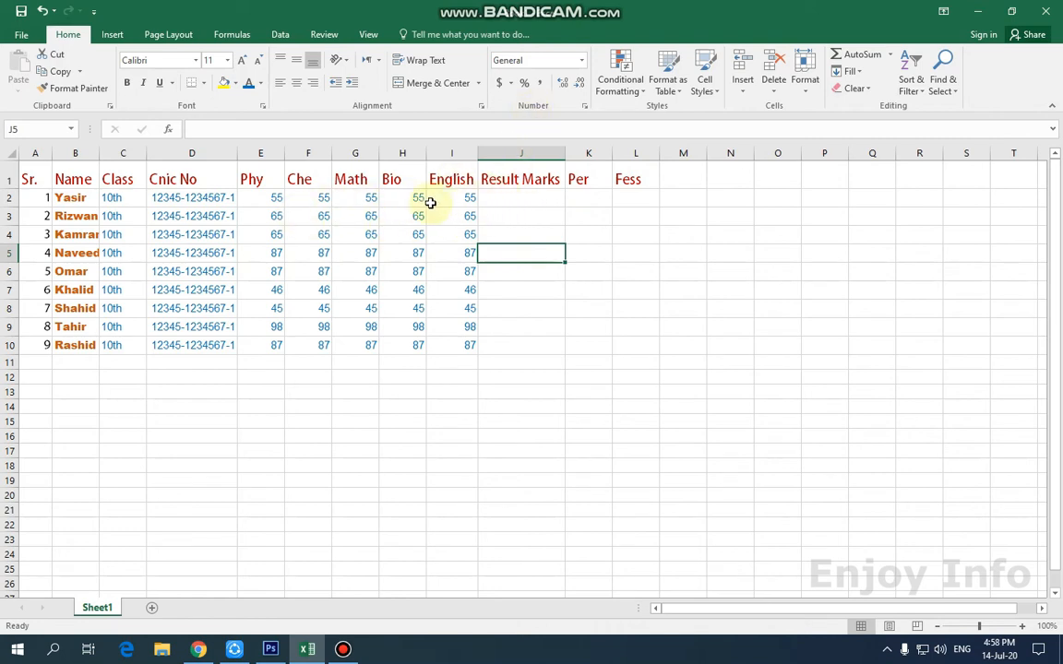
Try totalling the first student's marks E2:I2 in Result Marks cell J2 with AutoSum, and undo the sum.
left_click(261, 198)
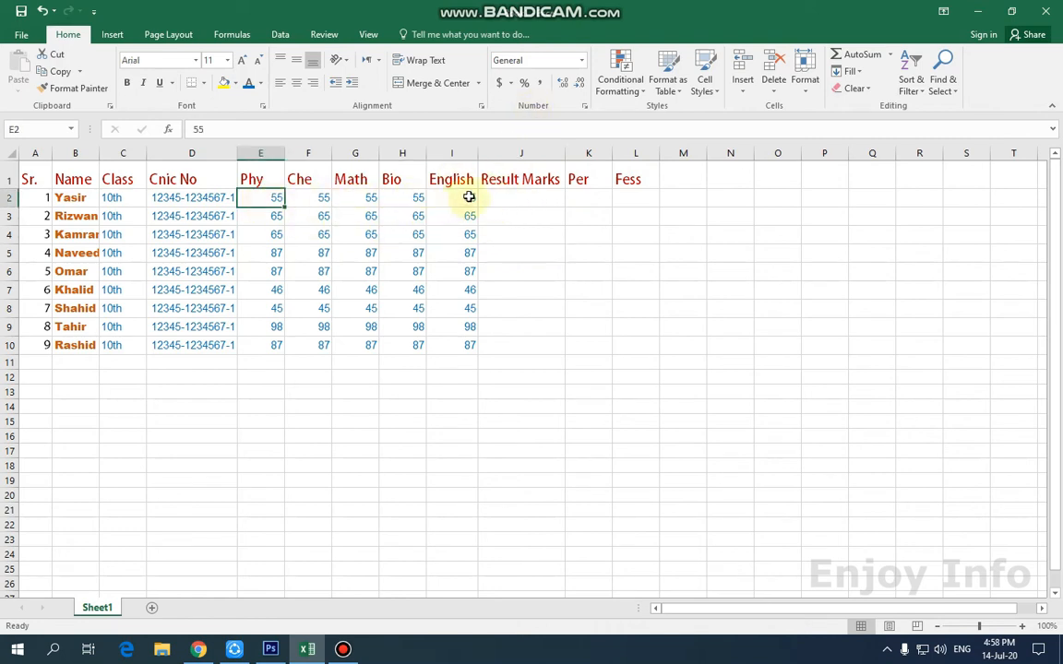
left_click_drag(469, 197, 486, 196)
left_click(515, 200)
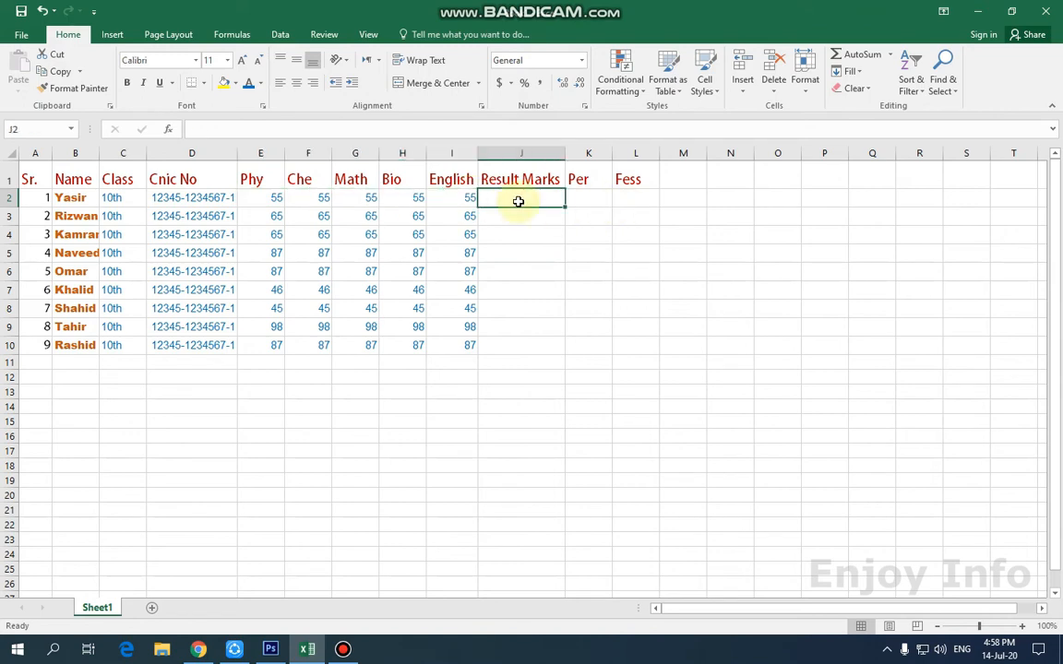
left_click(277, 199, "shift")
left_click(844, 53)
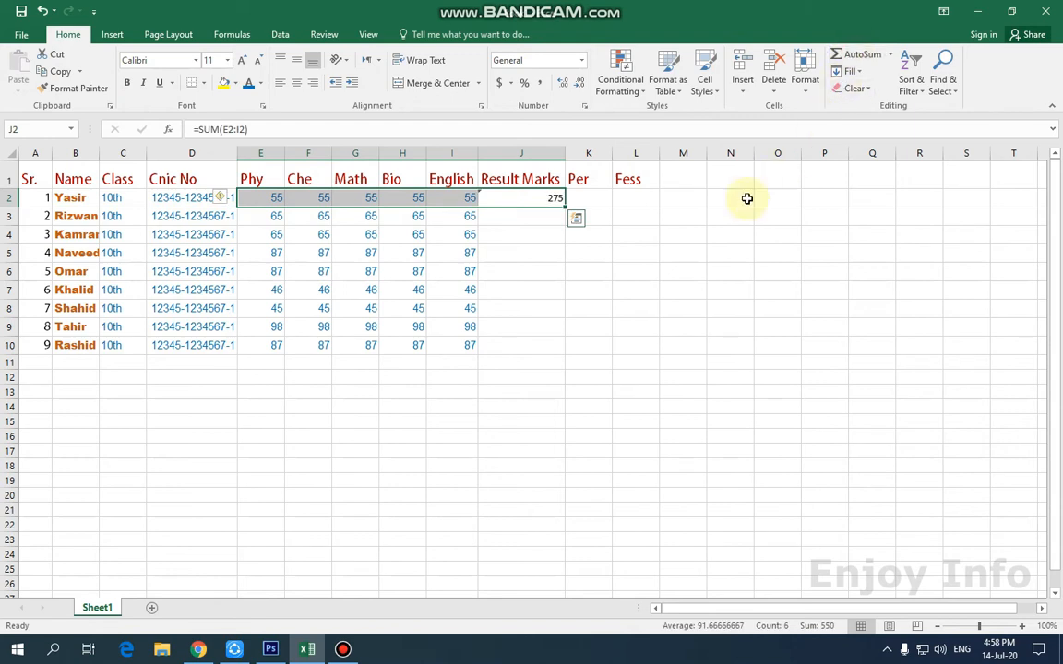
left_click(715, 218)
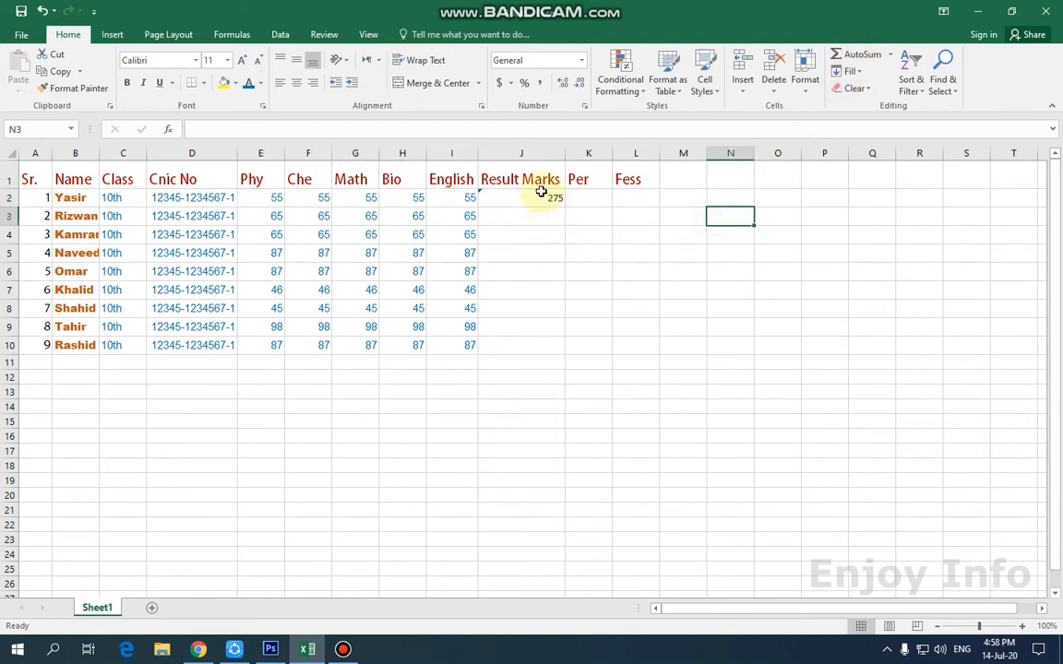
left_click(539, 198)
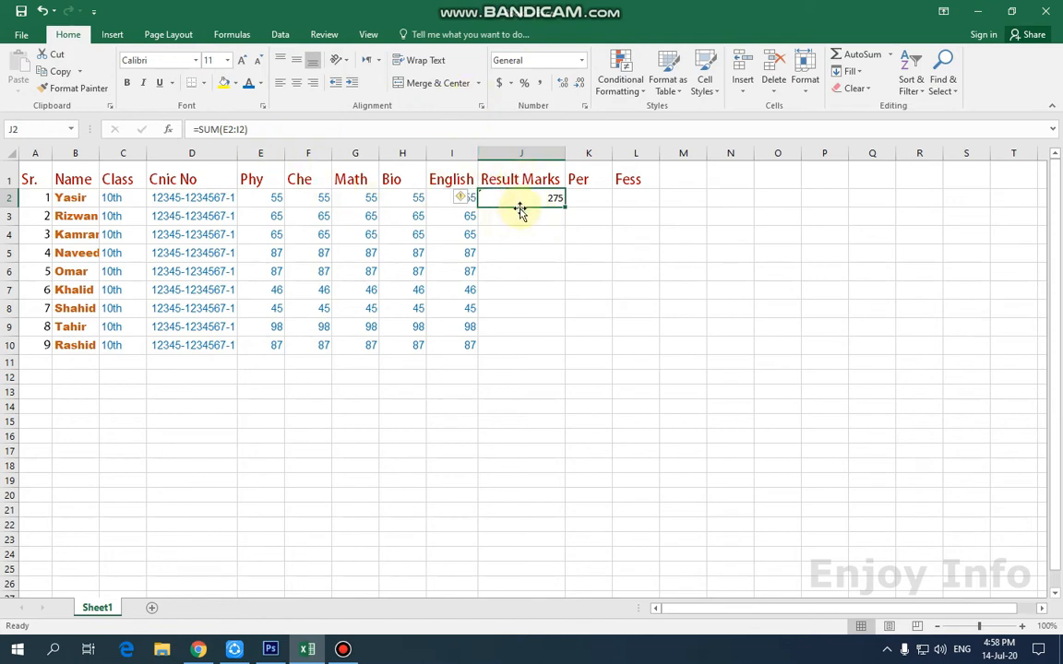
left_click(415, 199)
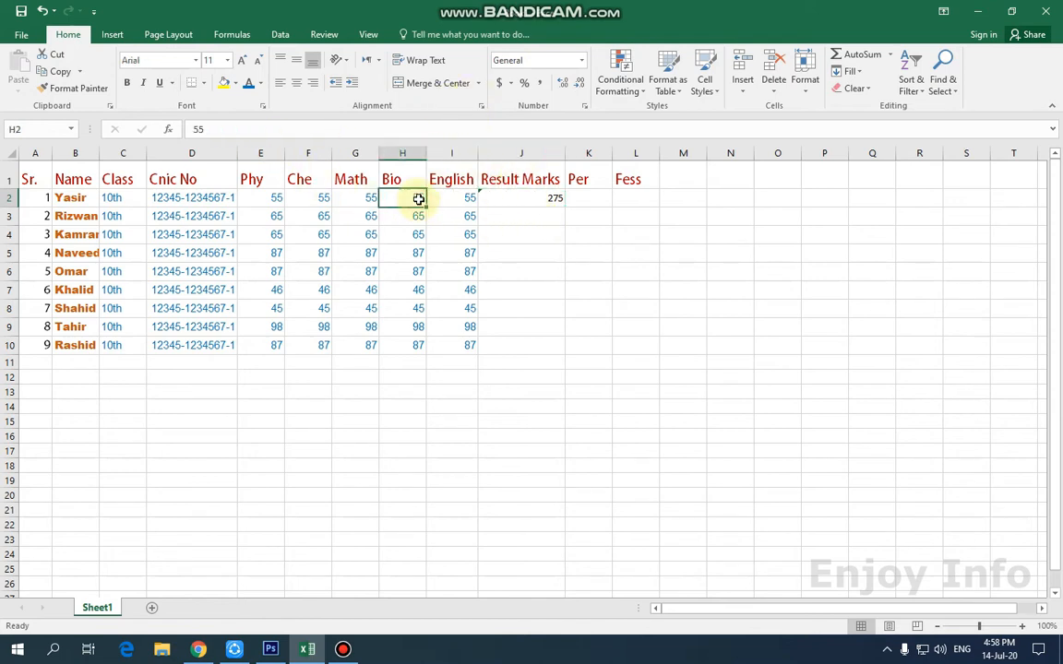
left_click(545, 199)
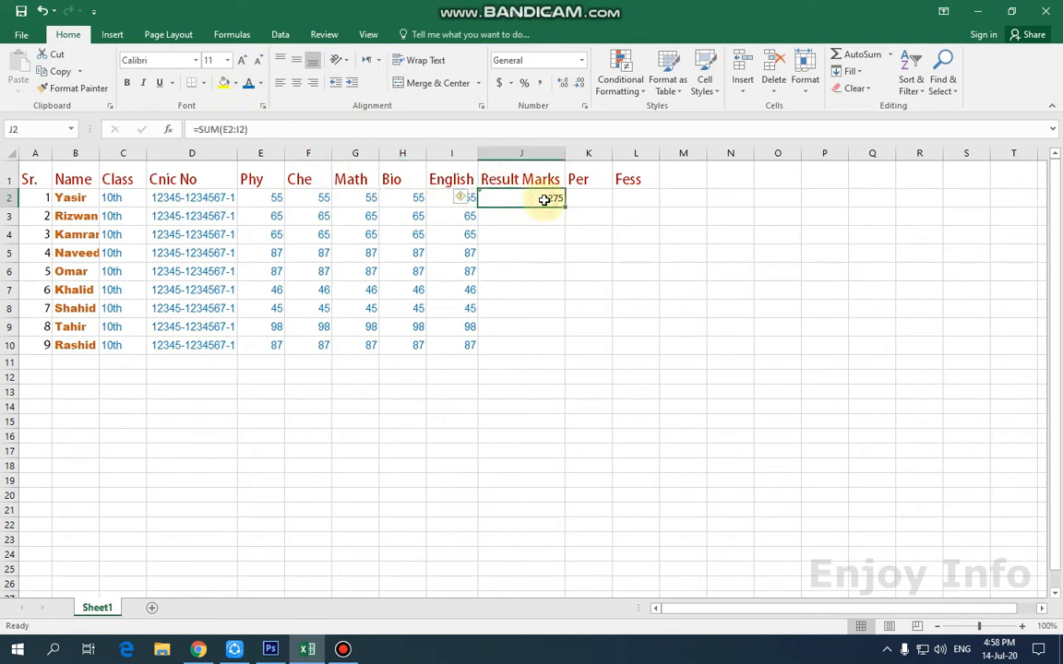
key("ctrl+z")
Set the font of the Result Marks cells J2 to J10 to Arial.
left_click_drag(538, 200, 545, 349)
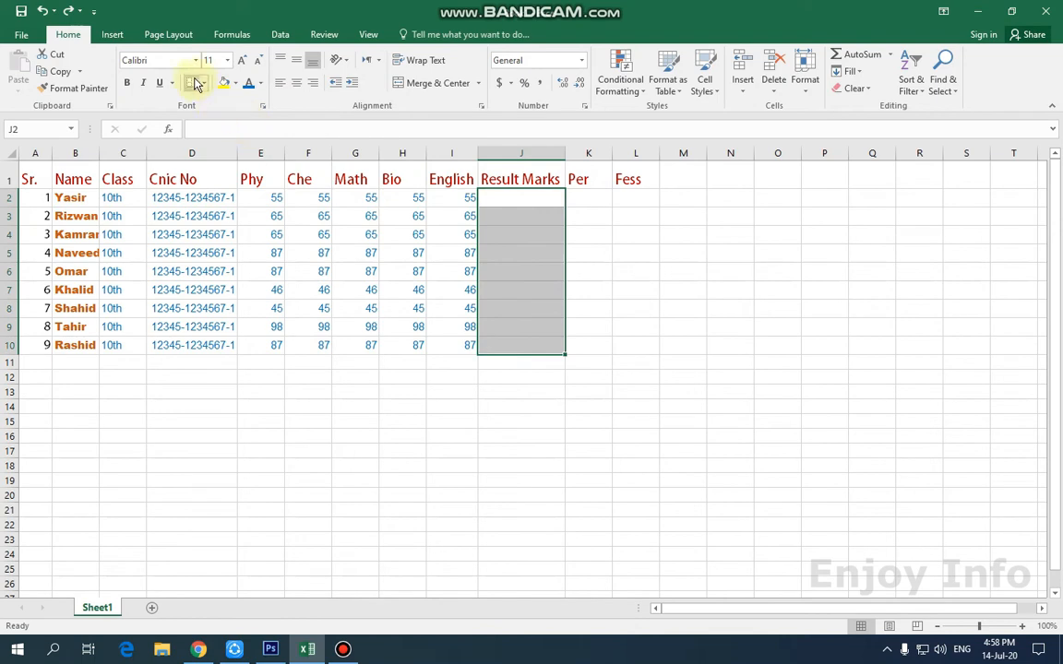
left_click(464, 196)
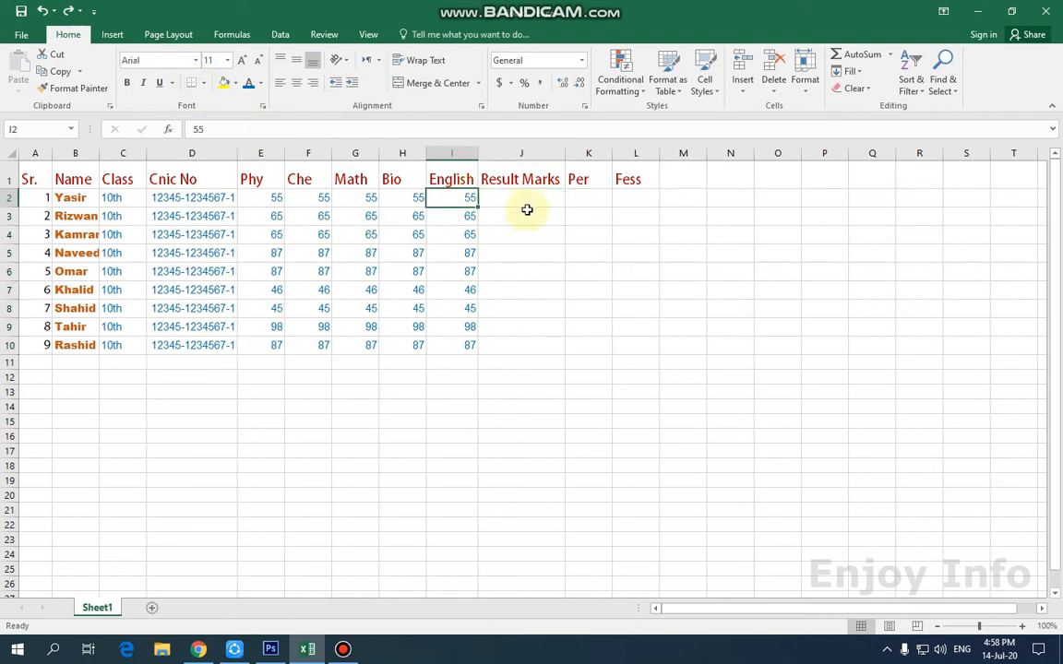
left_click_drag(528, 205, 542, 343)
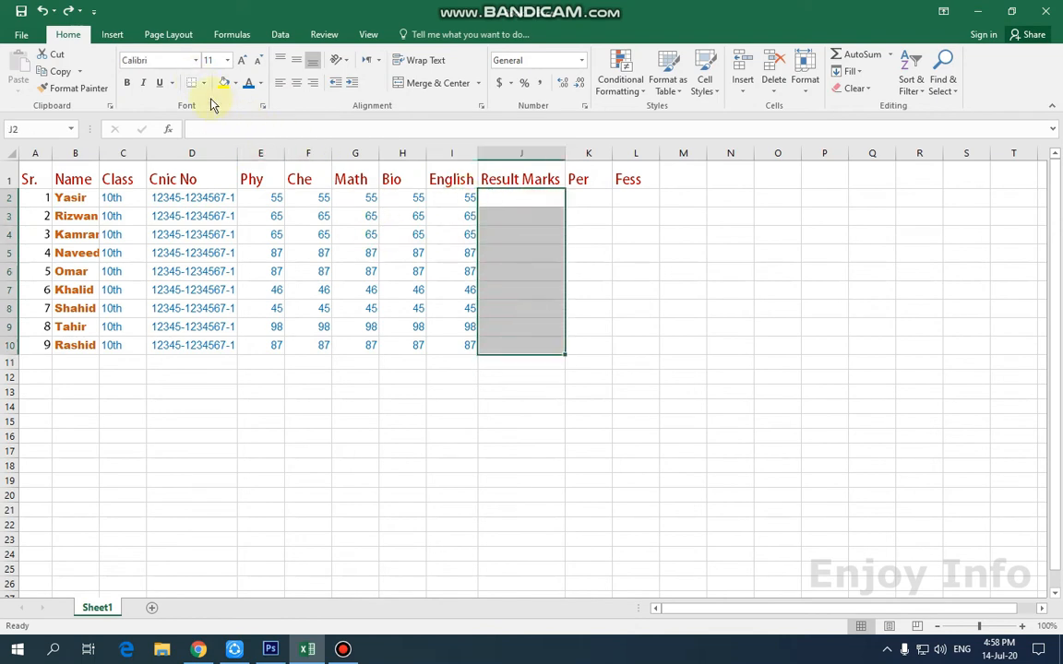
left_click(196, 60)
scroll(219, 319, "down", 3)
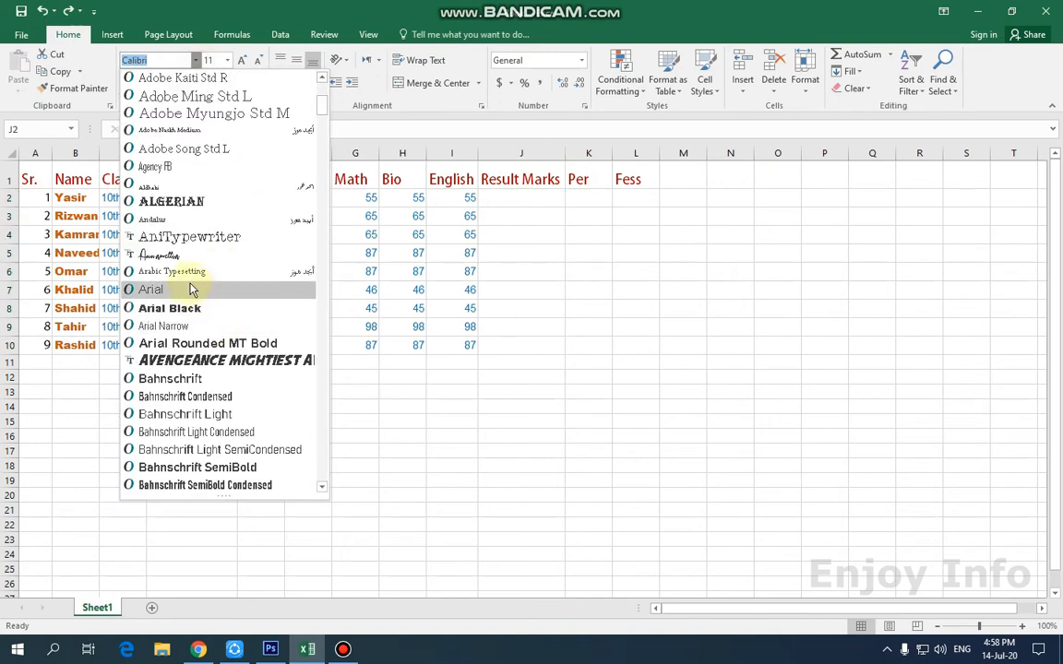
left_click(161, 289)
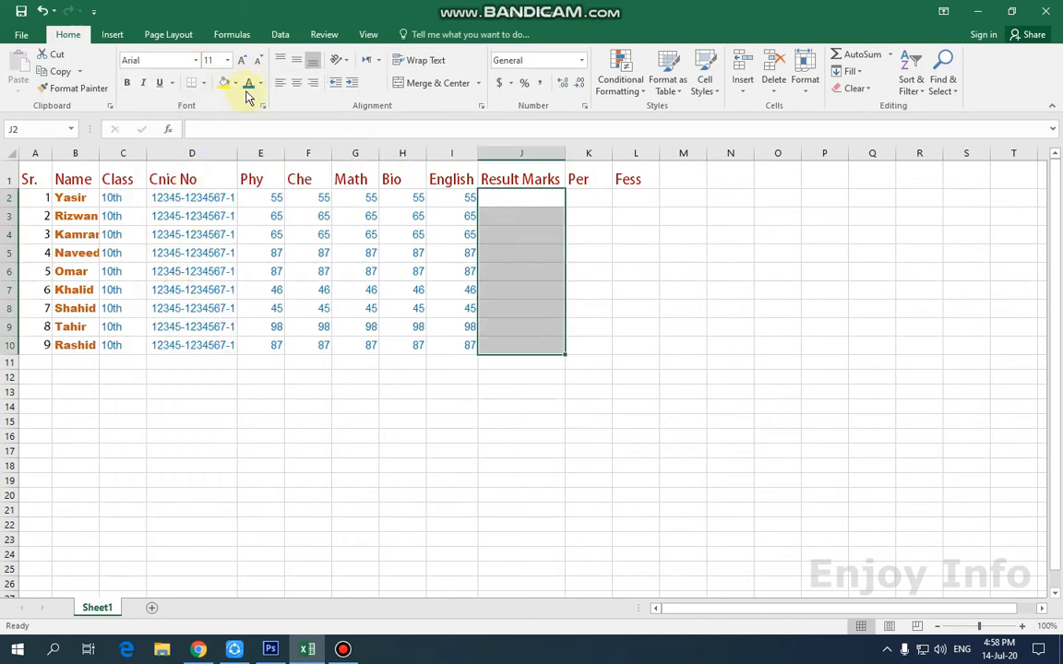
left_click(633, 258)
left_click(501, 200)
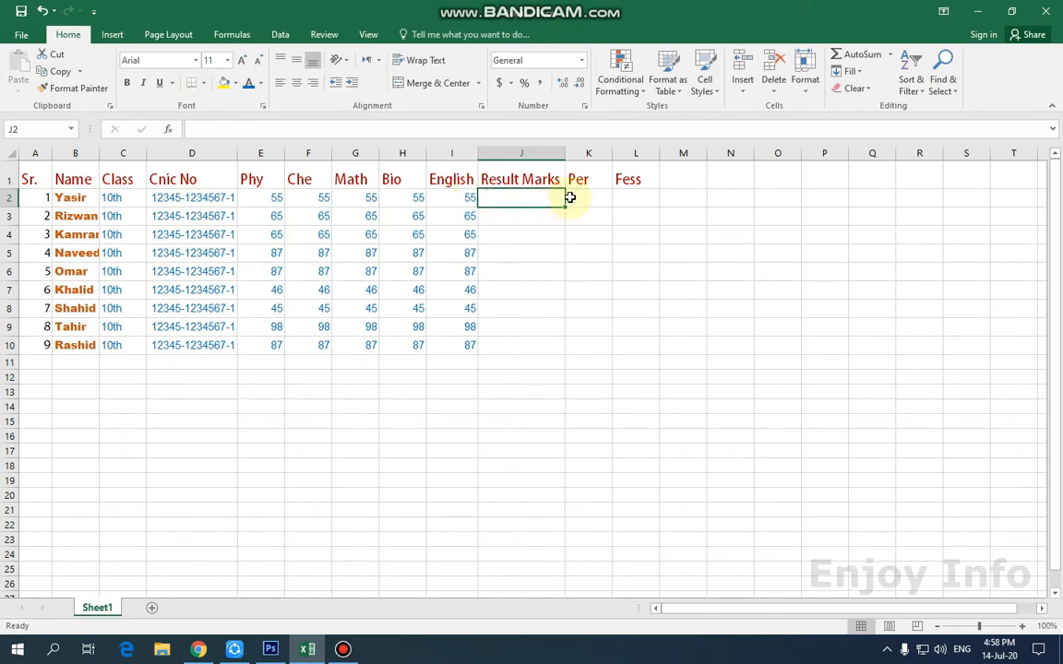
left_click(471, 198)
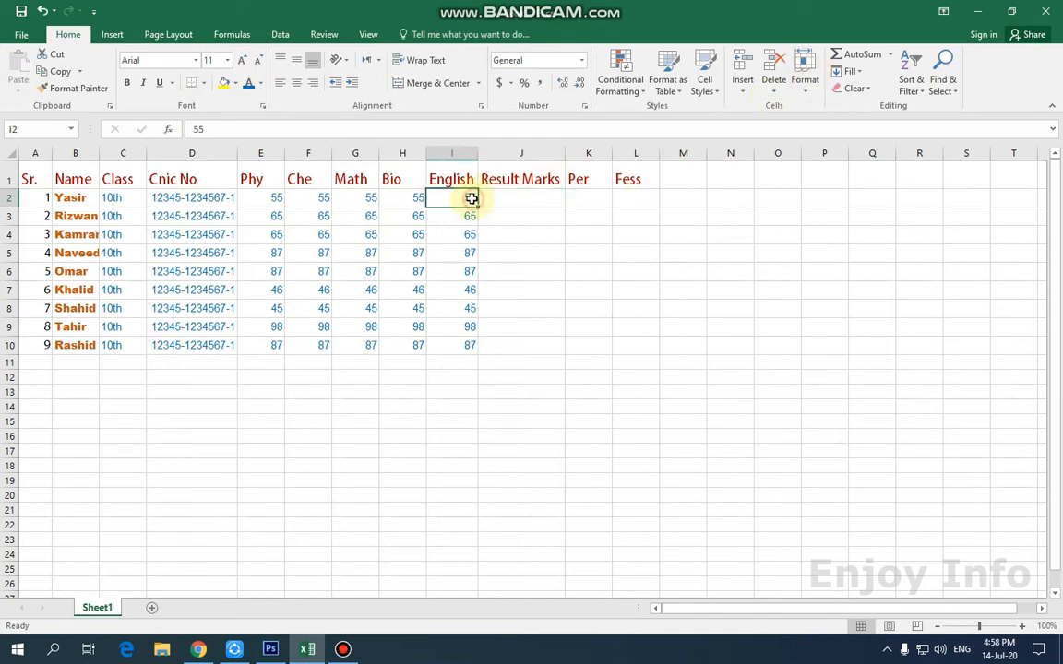
left_click(261, 199, "shift")
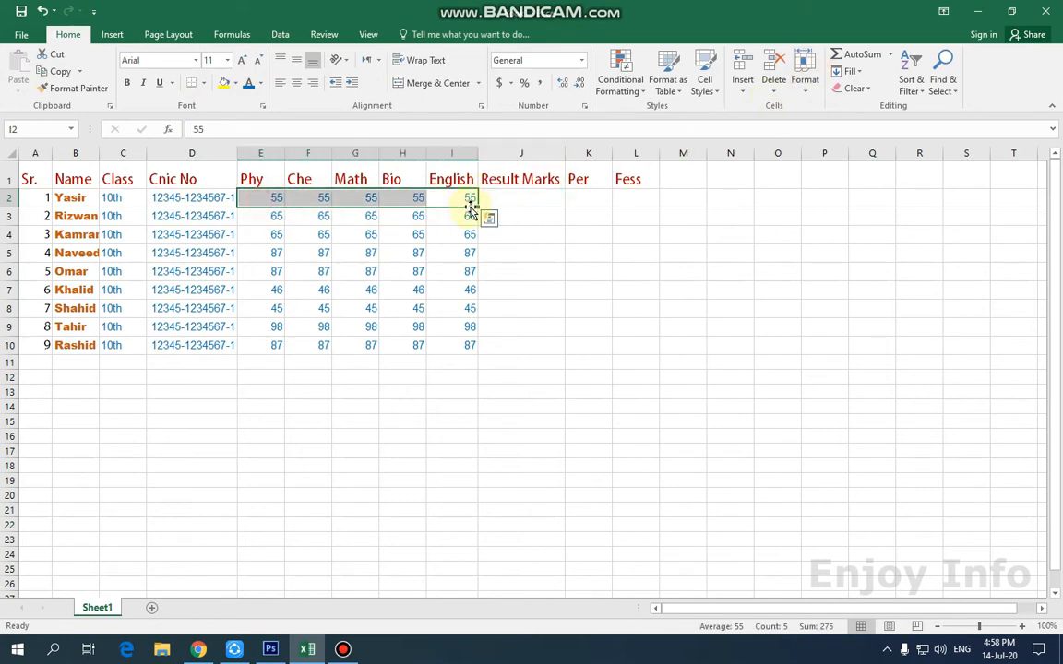
left_click(889, 54)
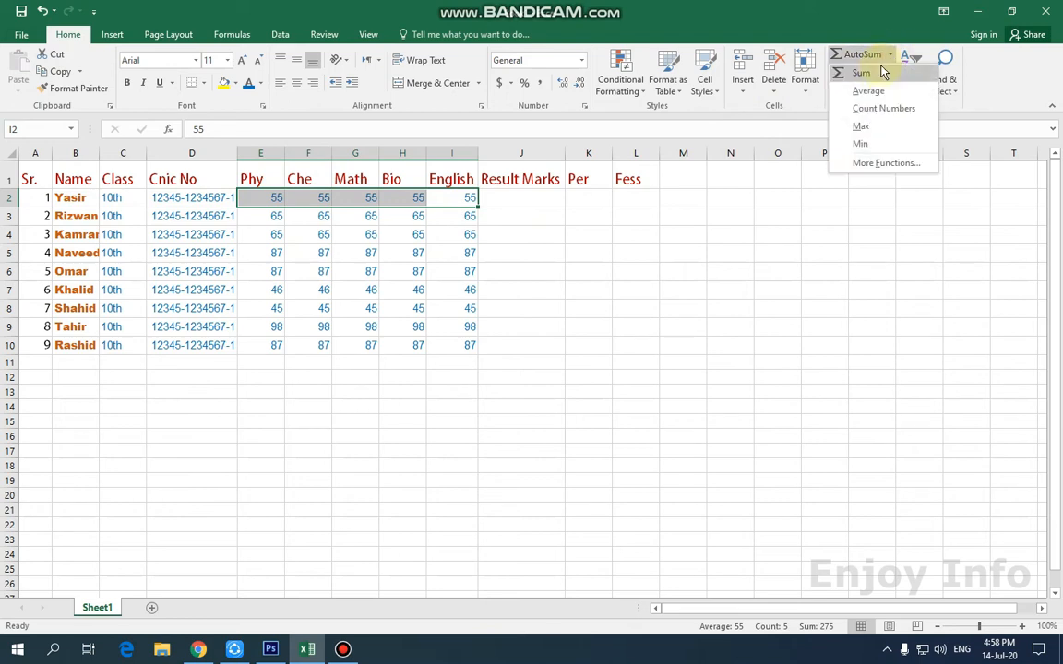
left_click(710, 16)
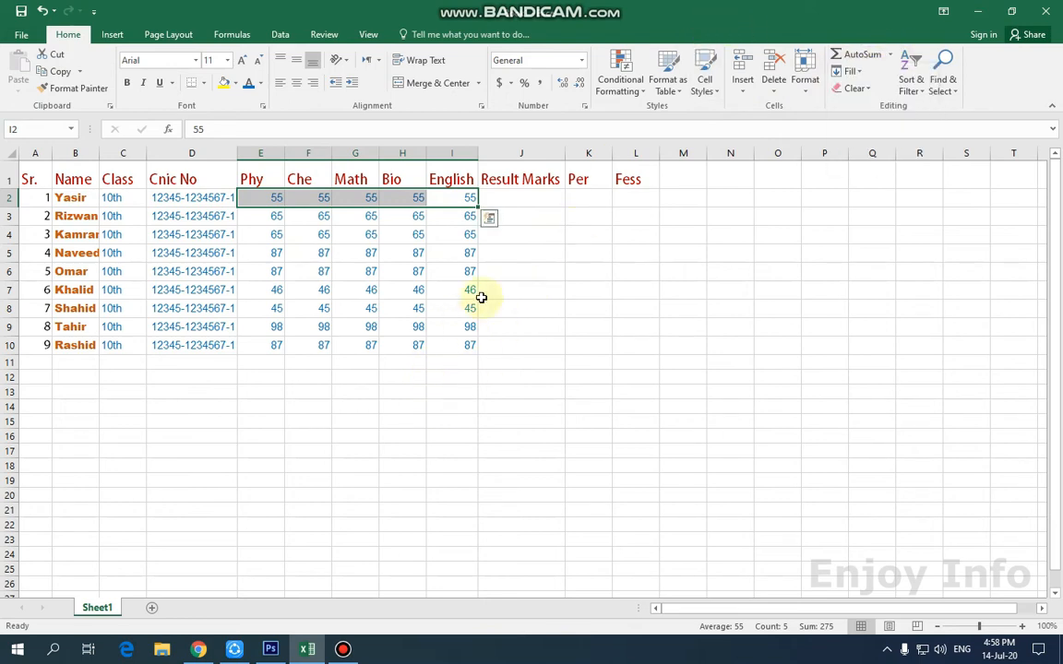
Enter the Result Marks 454, 121, 2123, 1232 and 21232 for the first five students in cells J2 to J6.
left_click(523, 201)
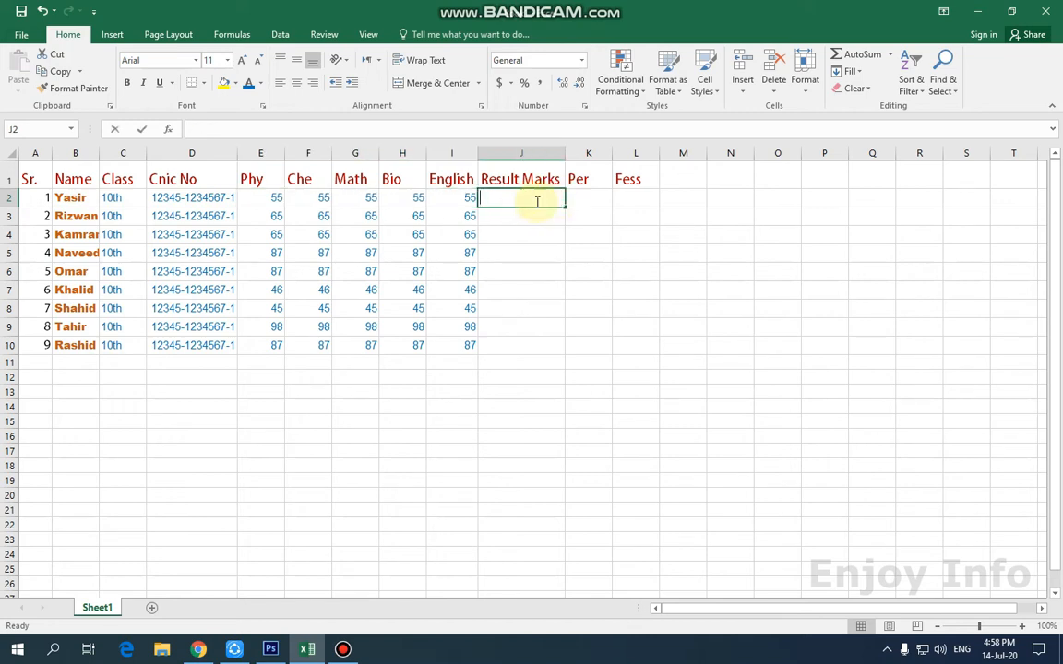
type("454")
key("Return")
type("121")
key("Return")
type("2123")
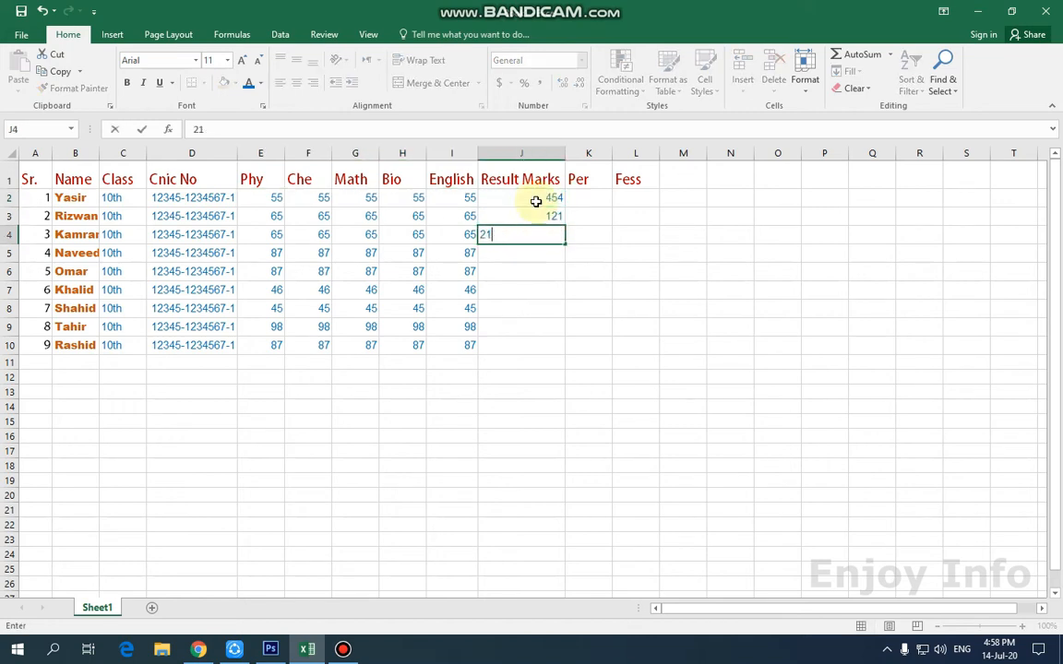
key("Return")
type("1232")
key("Return")
type("21232")
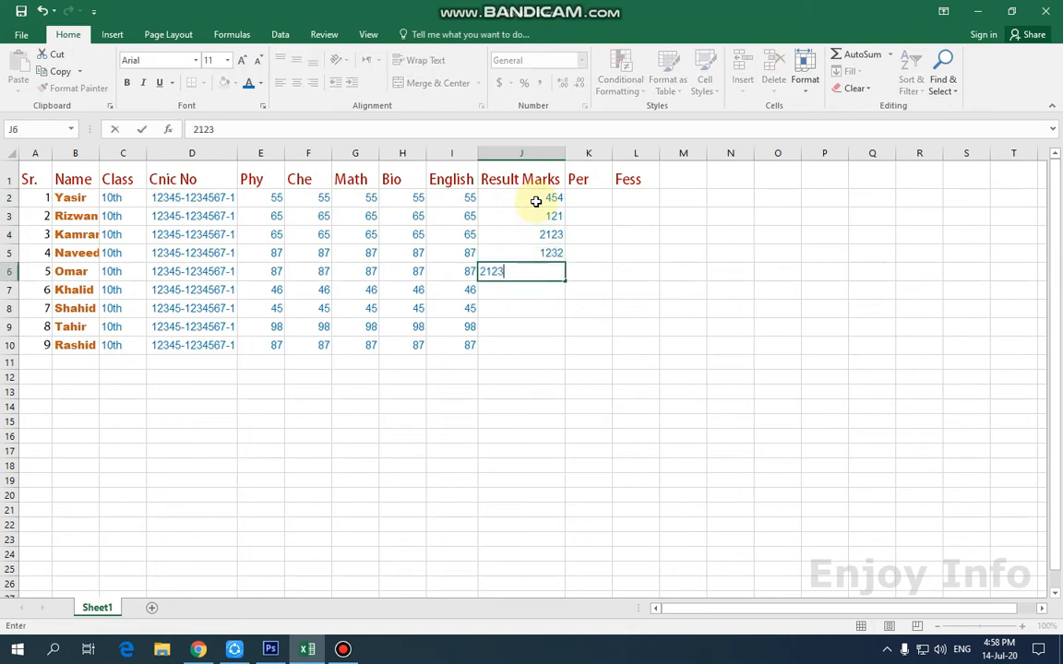
key("Return")
Enter the Result Marks 1212, 1223, 13213 and 1232 for the last four students in cells J7 to J10.
type("1212")
key("Return")
type("1223")
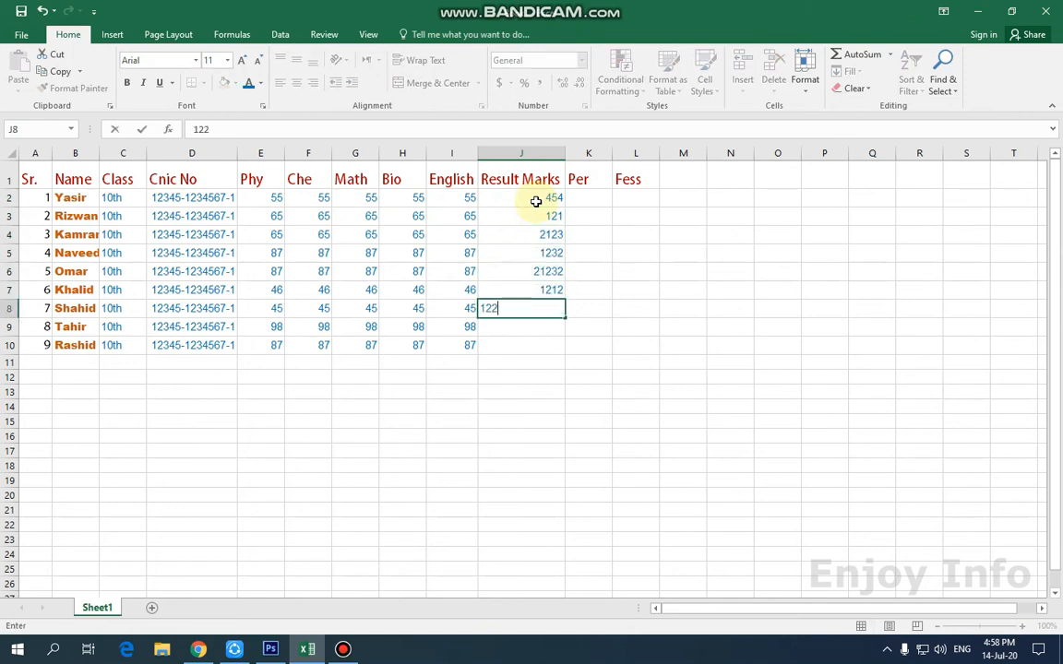
key("Return")
type("13213")
key("Return")
type("1232")
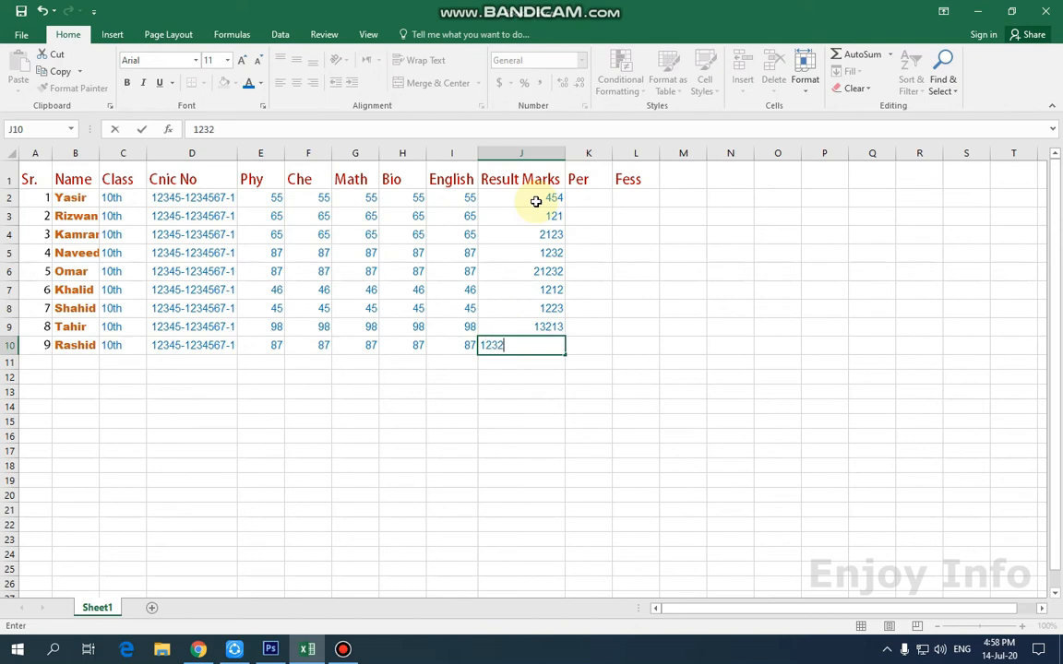
key("Return")
Enter the Per values 451, 132, 1314, 1321 and 2313 for the first five students in cells K2 to K6.
left_click(587, 197)
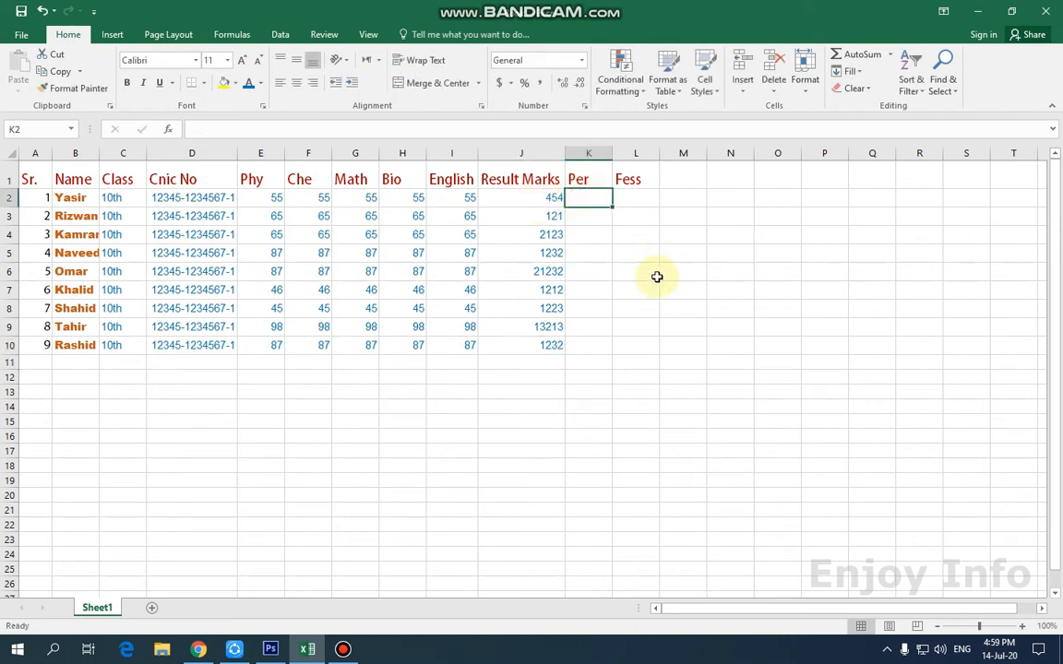
type("451")
key("Return")
type("1")
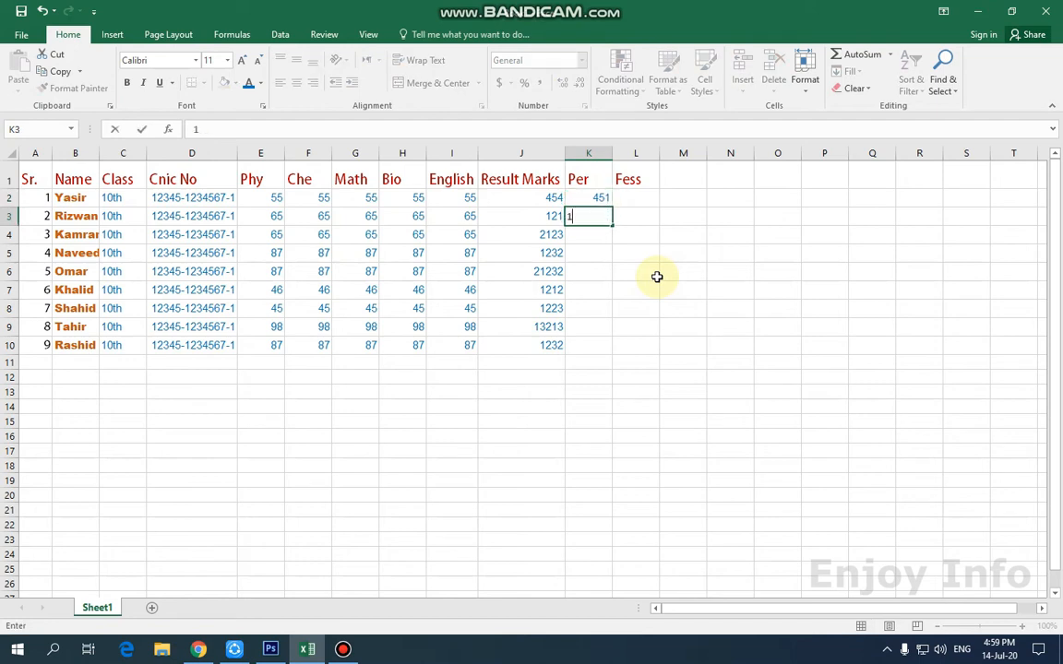
type("32")
key("Return")
type("1314")
key("Return")
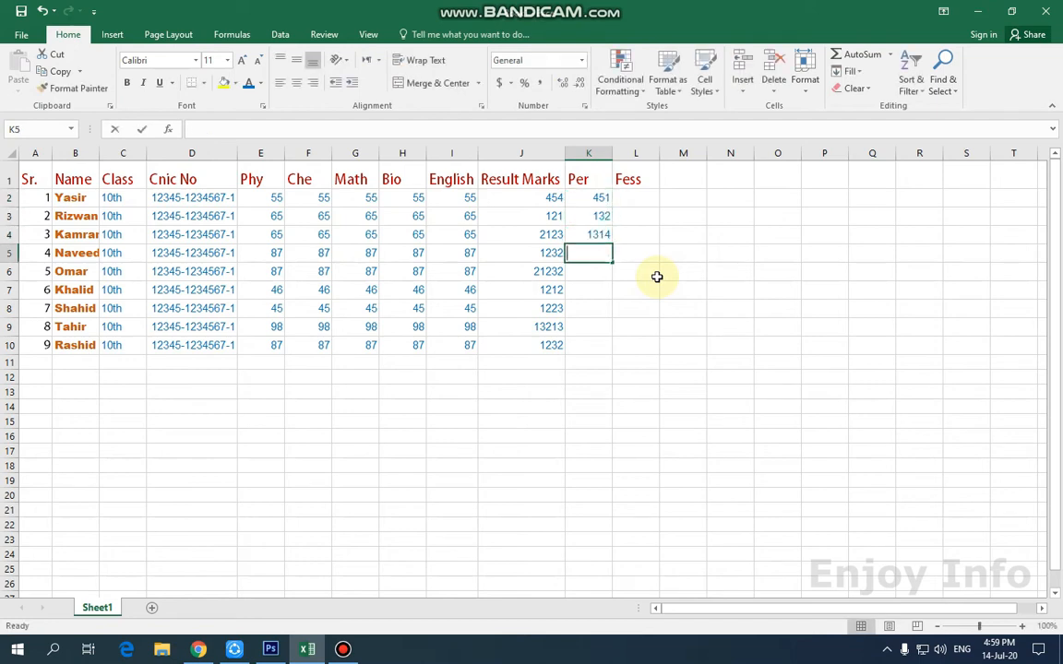
type("1321")
key("Return")
type("2313")
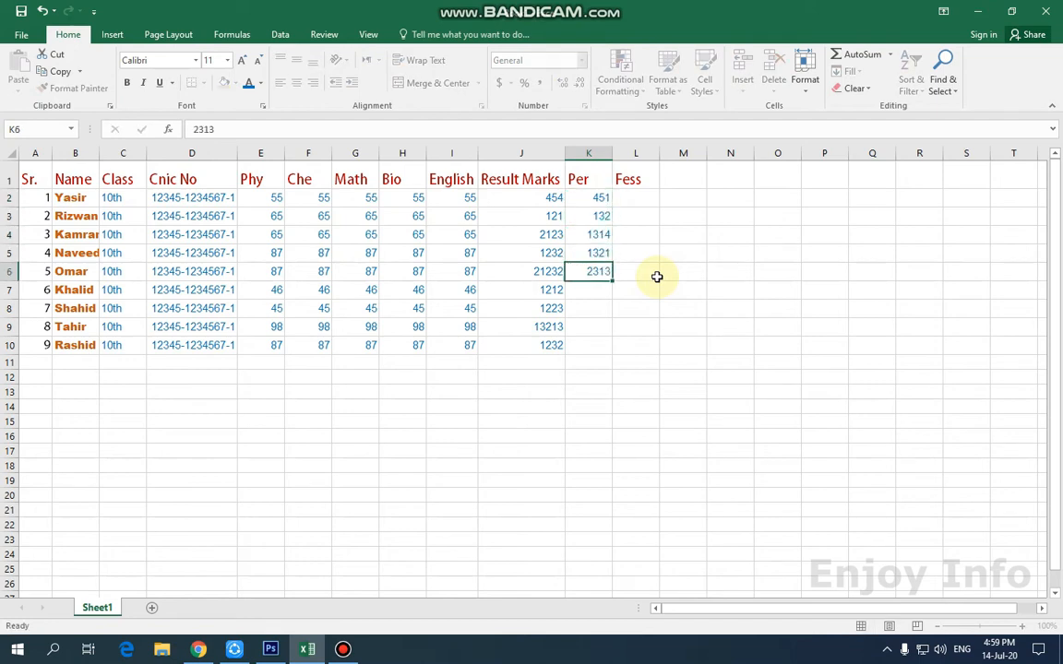
key("Return")
Enter 2132, 2154, 131, 2 and 31 in the Per column, cells K7 to K11.
type("2132")
key("Return")
type("2154")
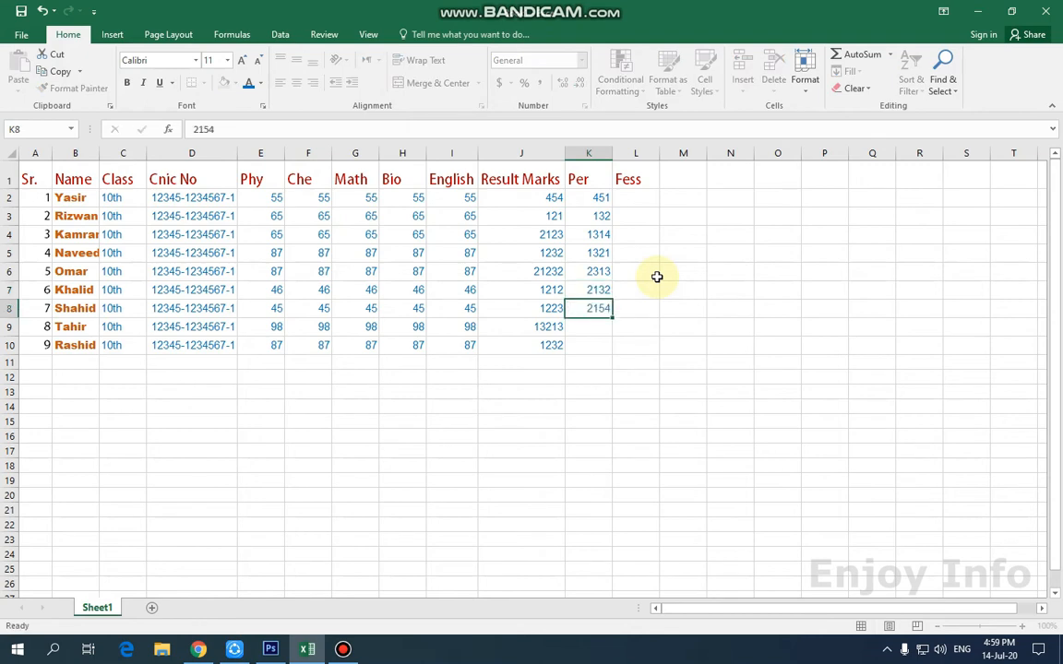
key("Return")
type("131")
key("Return")
type("2")
key("Return")
type("31")
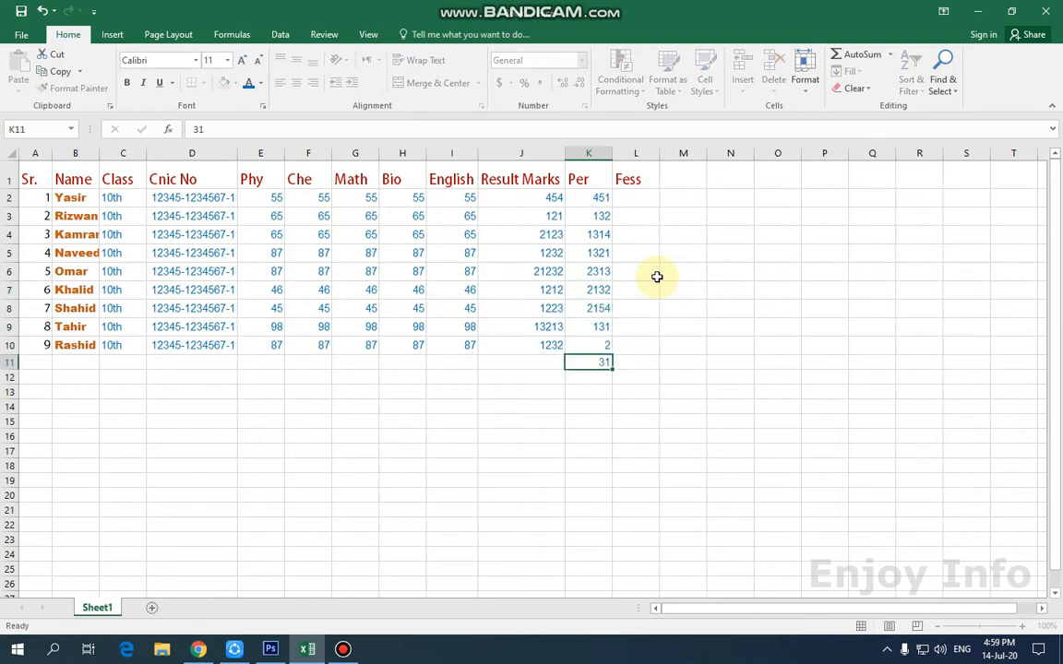
Change the Per values in K9 to 232 and K10 to 2132, and clear the extra entry in K11.
key("Up")
key("Up")
type("232")
key("Return")
type("2132")
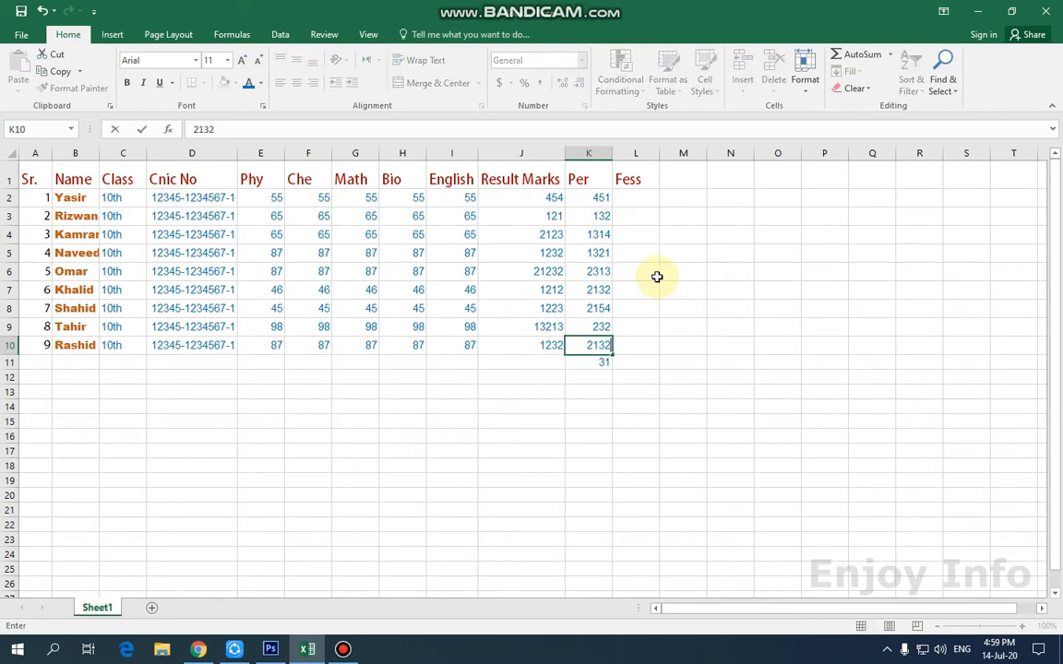
key("Return")
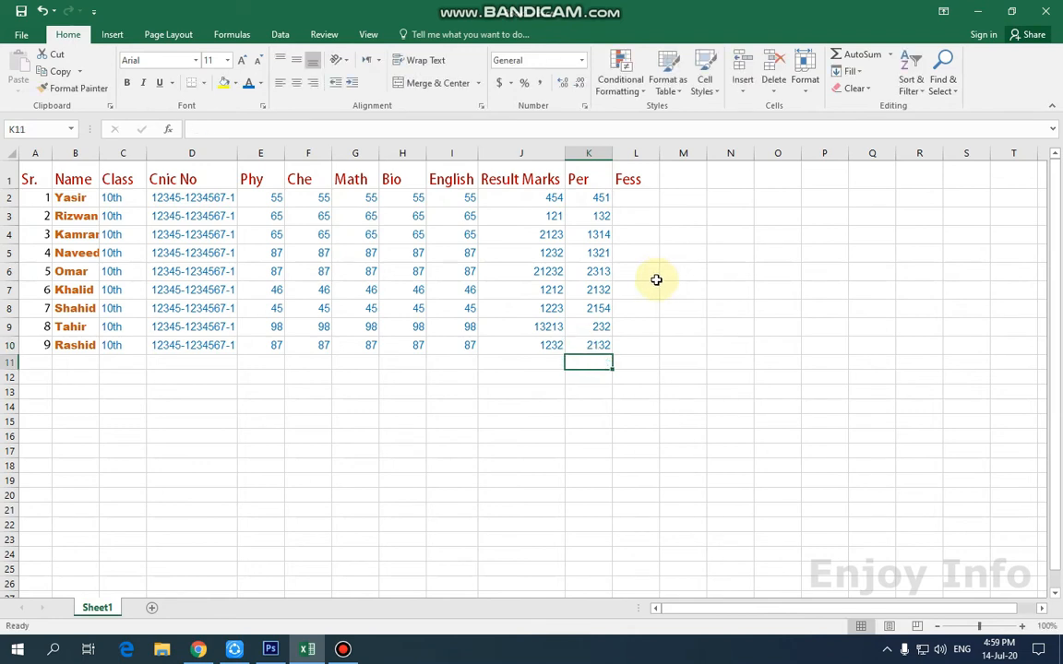
Apply the Percent style to the Per values in cells K2 to K10.
left_click_drag(600, 199, 598, 340)
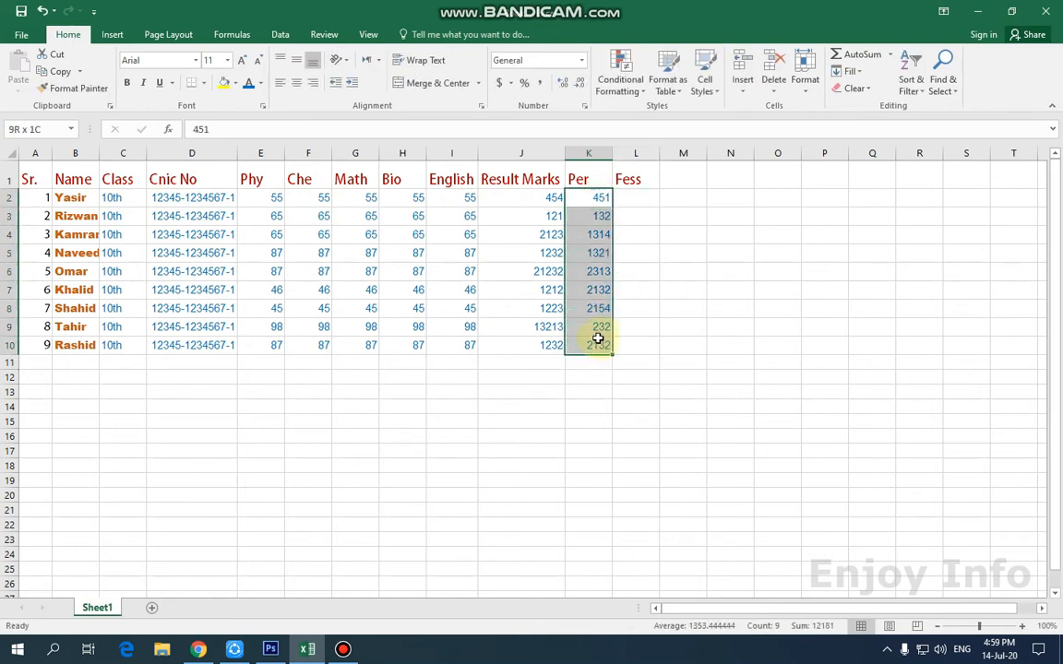
left_click(525, 86)
left_click(645, 233)
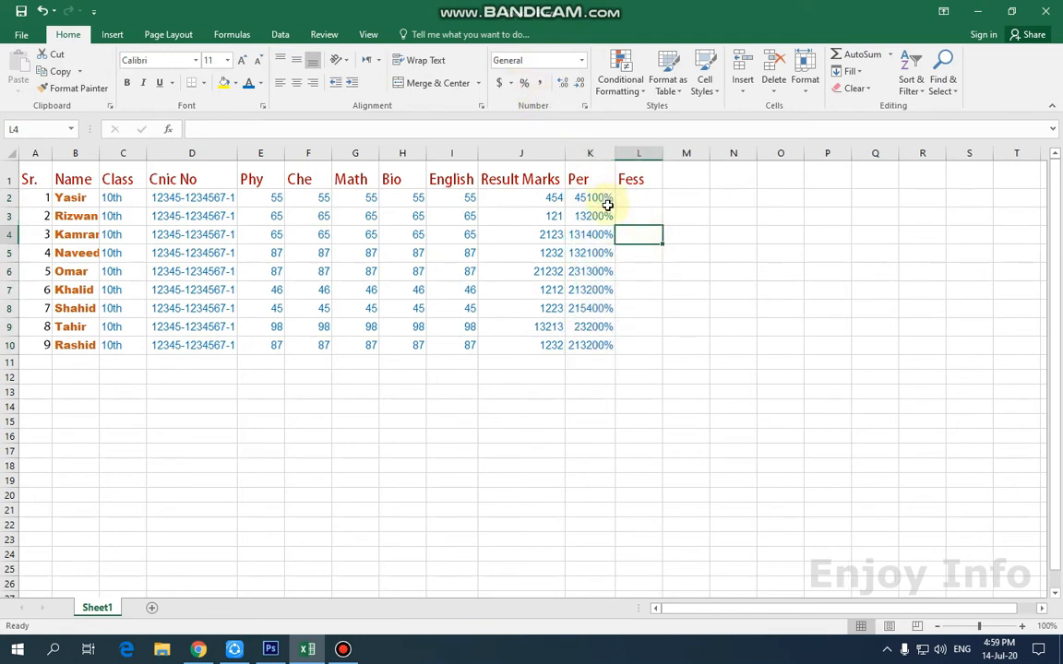
Enter the sample value 10 in empty cell G13 below the table and apply the Percent style to it.
left_click(350, 394)
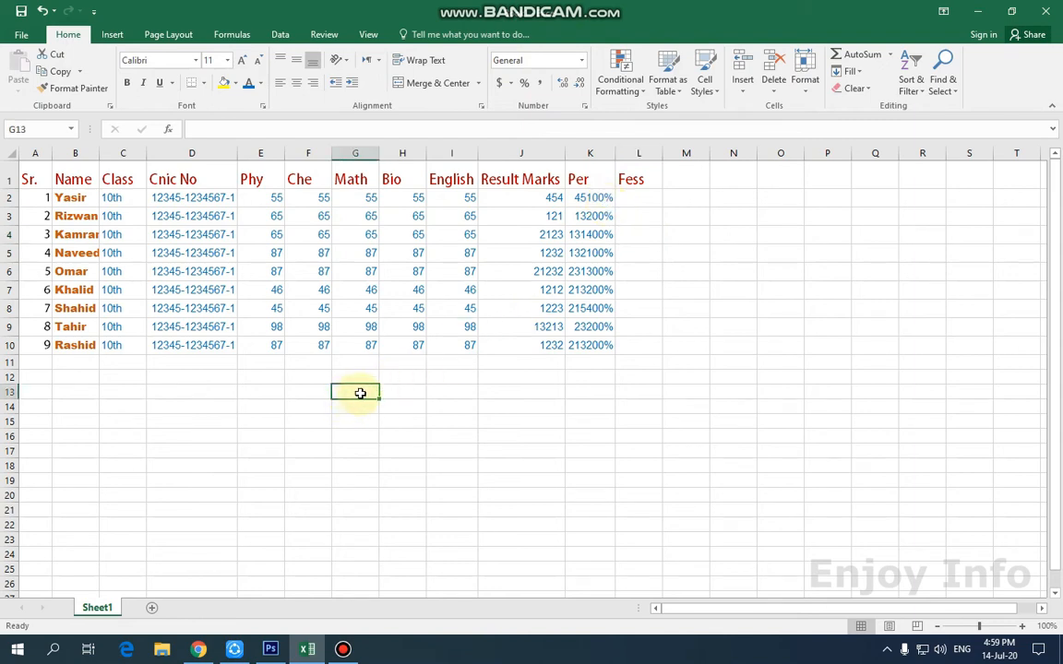
type("10")
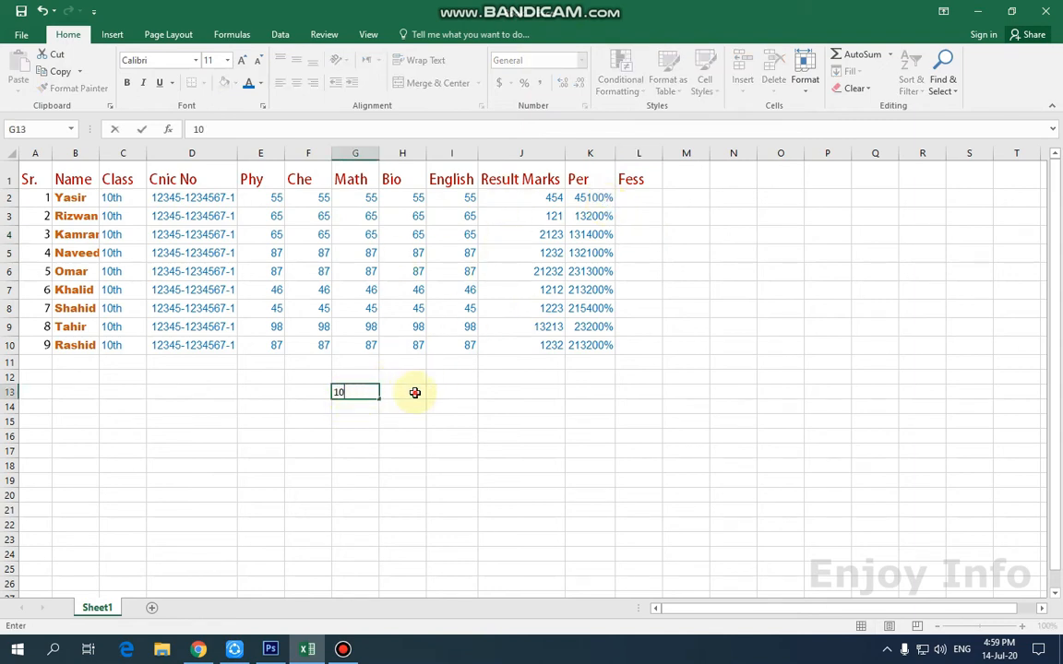
left_click(415, 392)
left_click(351, 395)
left_click(525, 83)
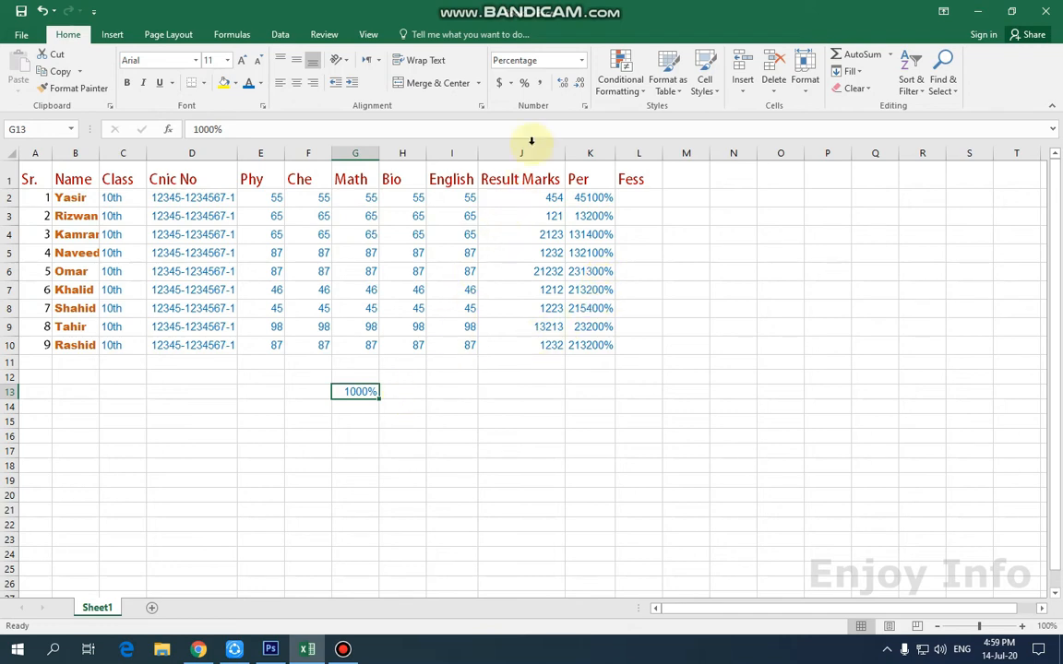
Enter the Fess amounts 1500, 2000, 2500, 3000 and 4500 for the first five students in cells L2 to L6.
left_click(635, 199)
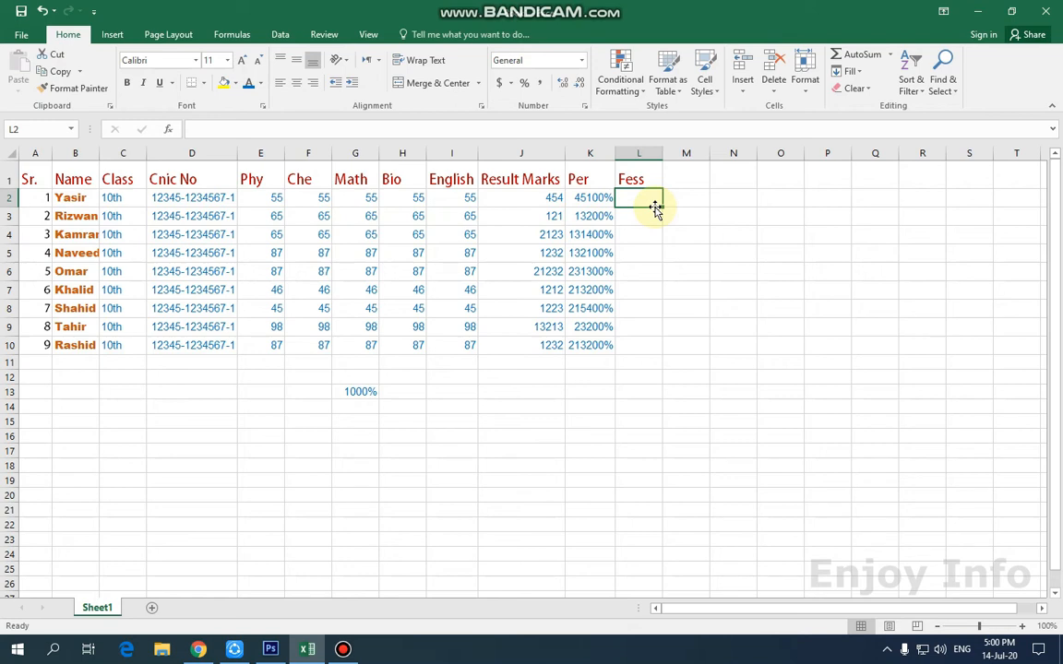
type("1500")
key("Return")
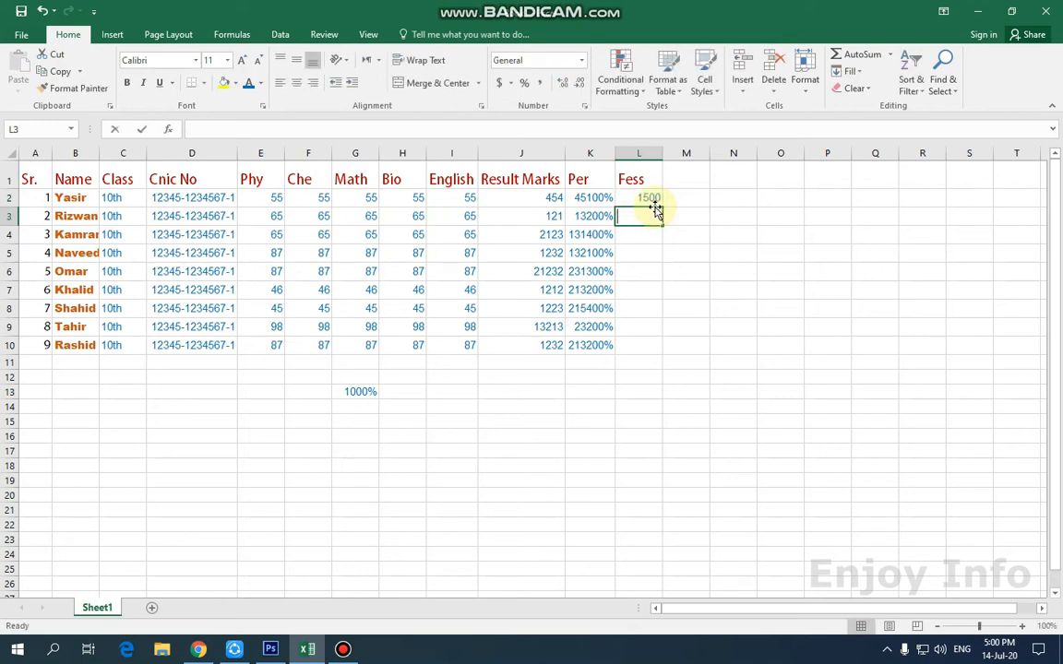
type("2000")
key("Return")
type("2500")
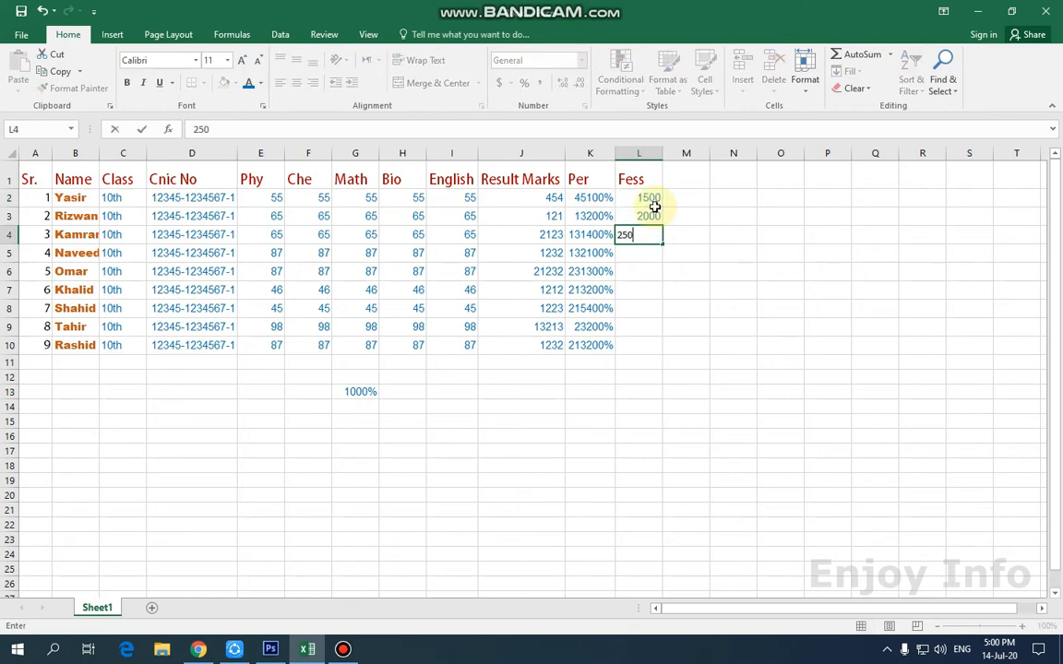
key("Return")
type("3000")
key("Return")
type("4")
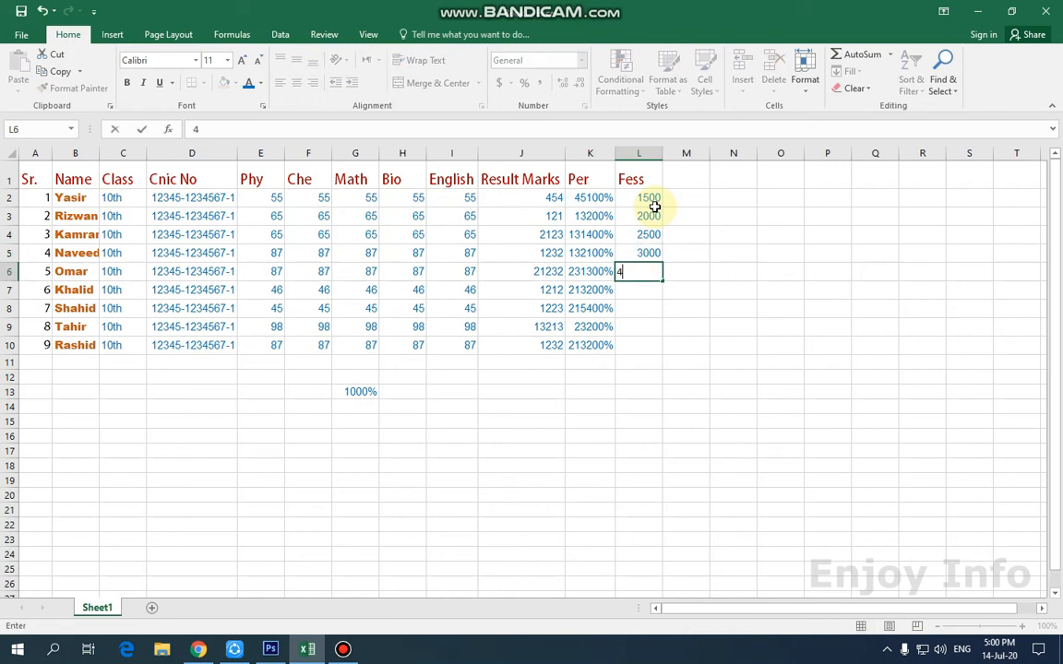
type("500")
key("Return")
Enter the Fess amounts 6500, 7000, 8000 and 9000 for the last four students in cells L7 to L10.
type("6500")
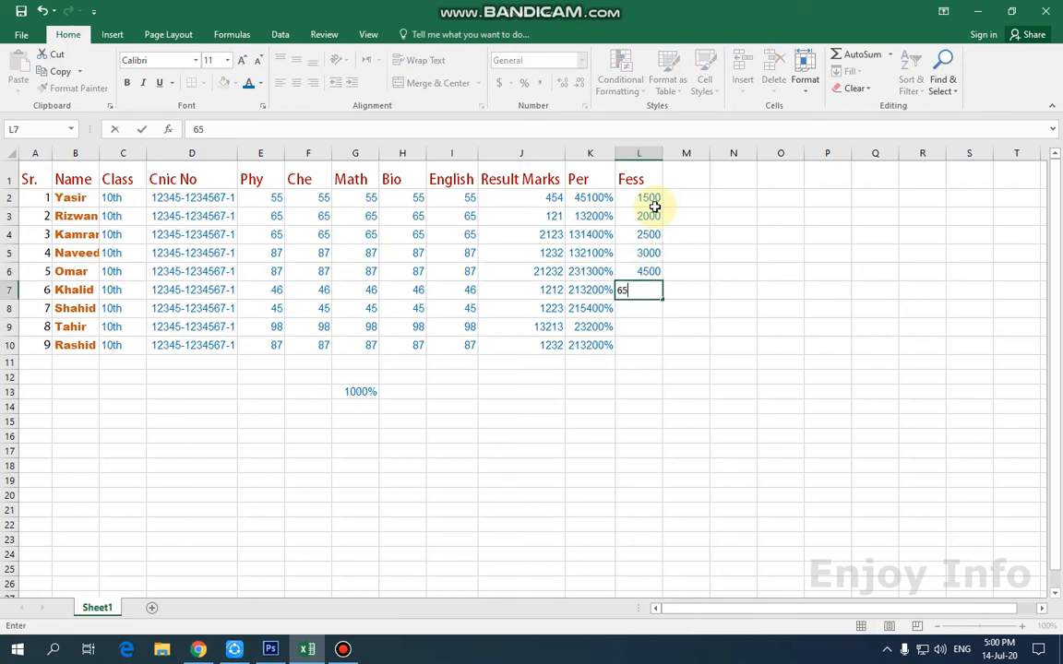
key("Return")
type("700")
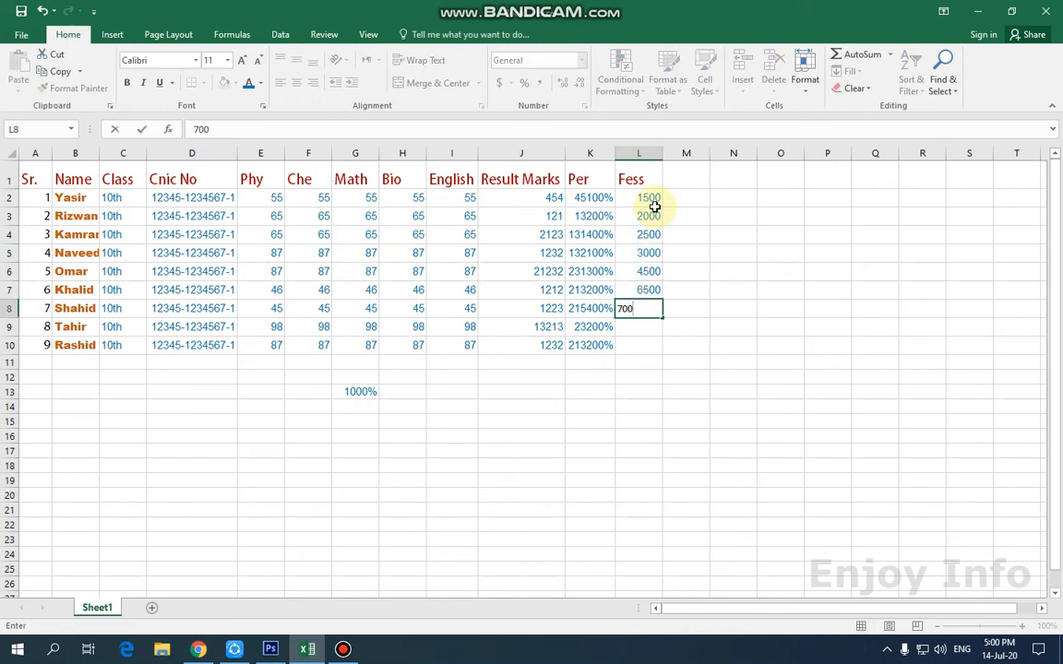
type("0")
key("Return")
type("8000")
key("Return")
type("90")
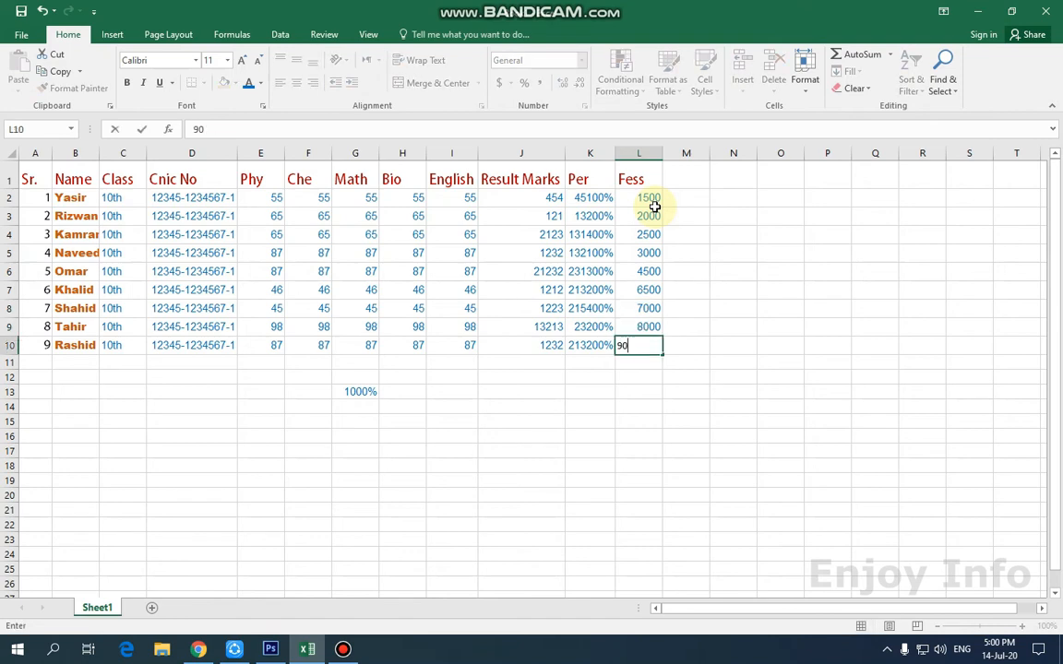
key("Return")
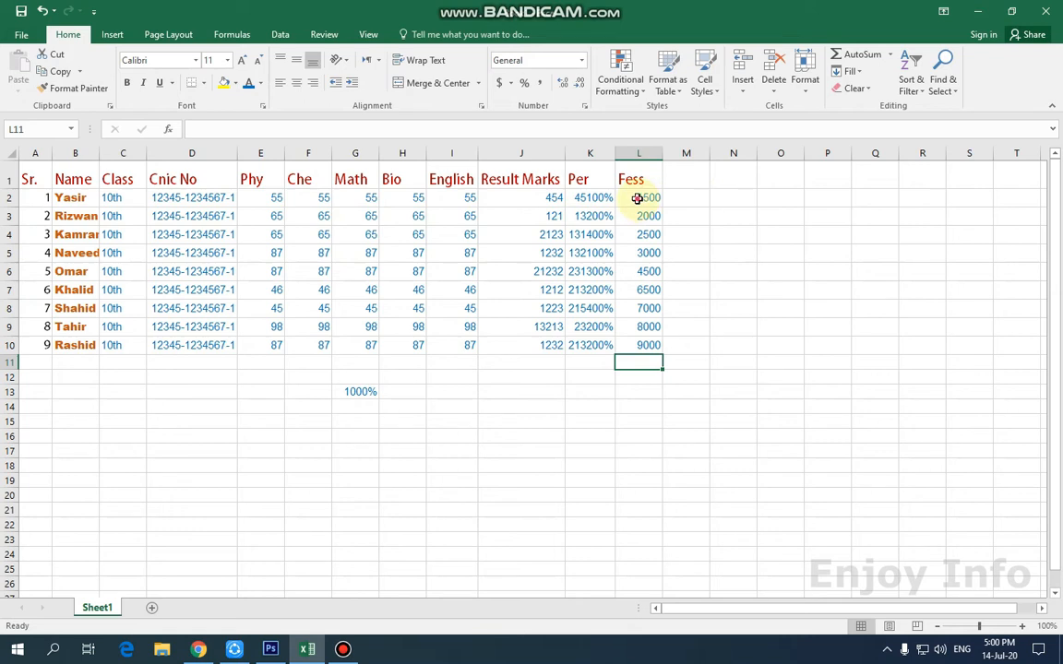
Apply the Comma style to the Fess amounts in cells L2 to L10.
left_click_drag(637, 199, 652, 345)
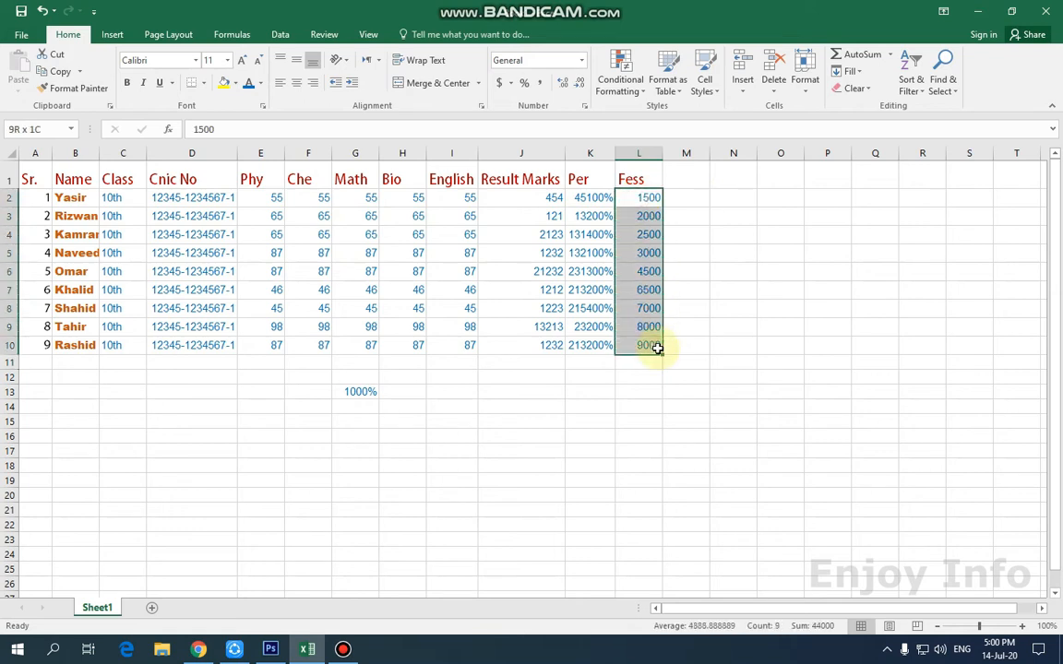
left_click(540, 83)
left_click(736, 232)
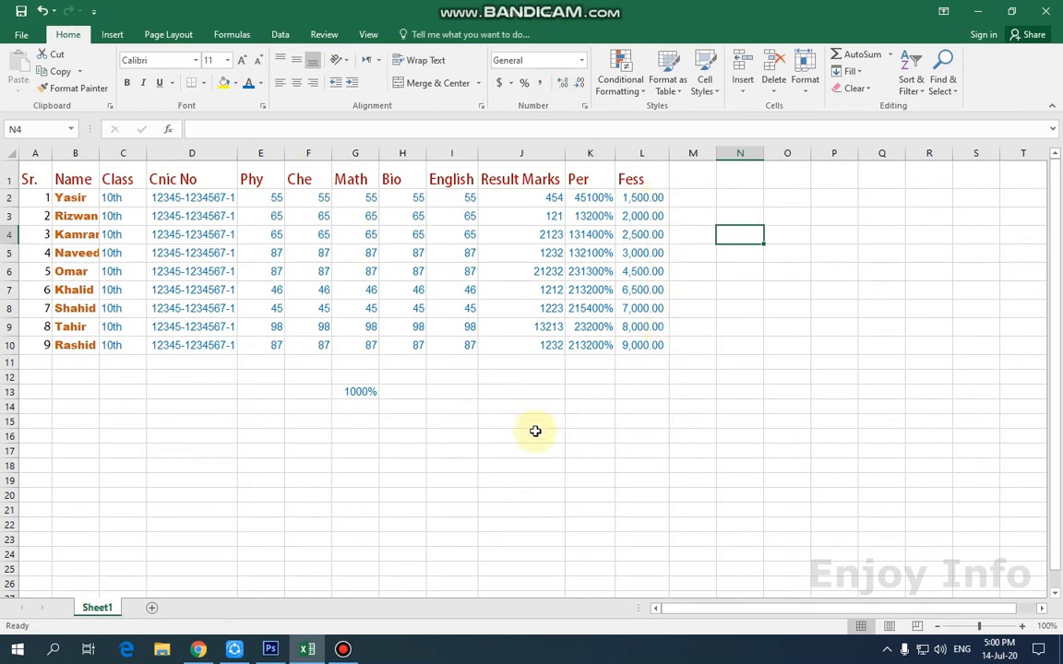
Replace the sample value in G13 with 1% and enter 1 in the neighbouring cell H13.
left_click_drag(848, 607, 882, 611)
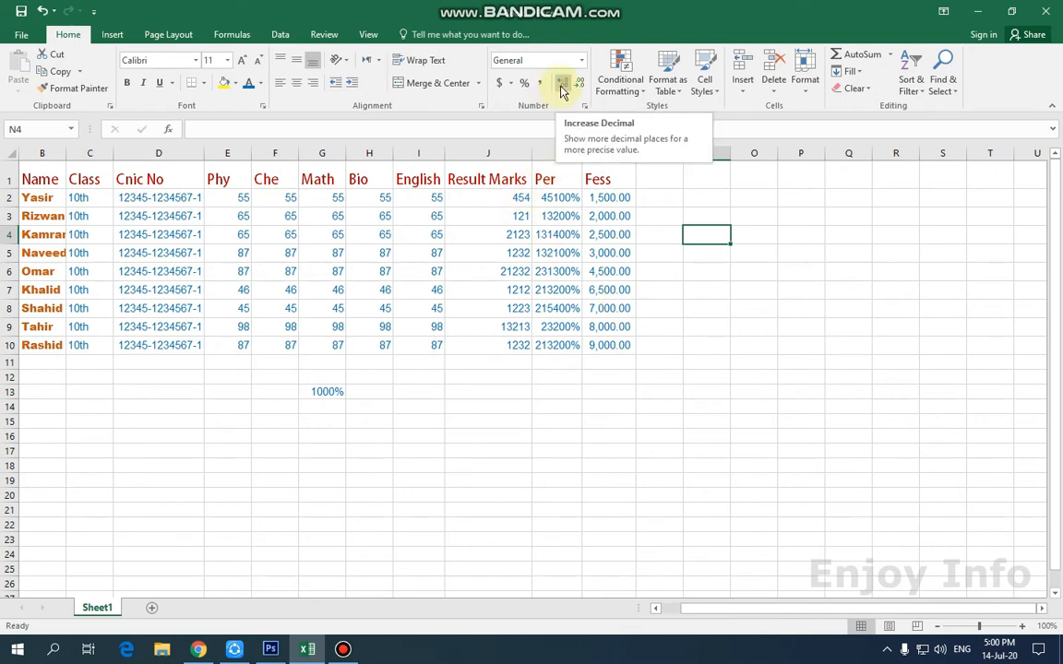
left_click(341, 392)
key("Delete")
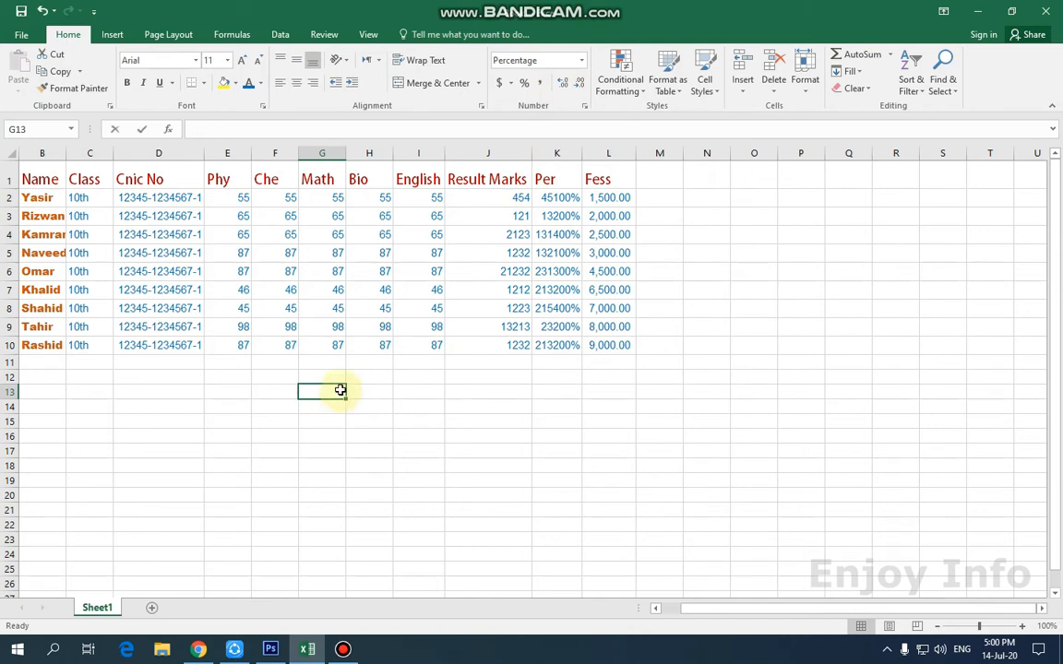
type("1")
left_click(369, 390)
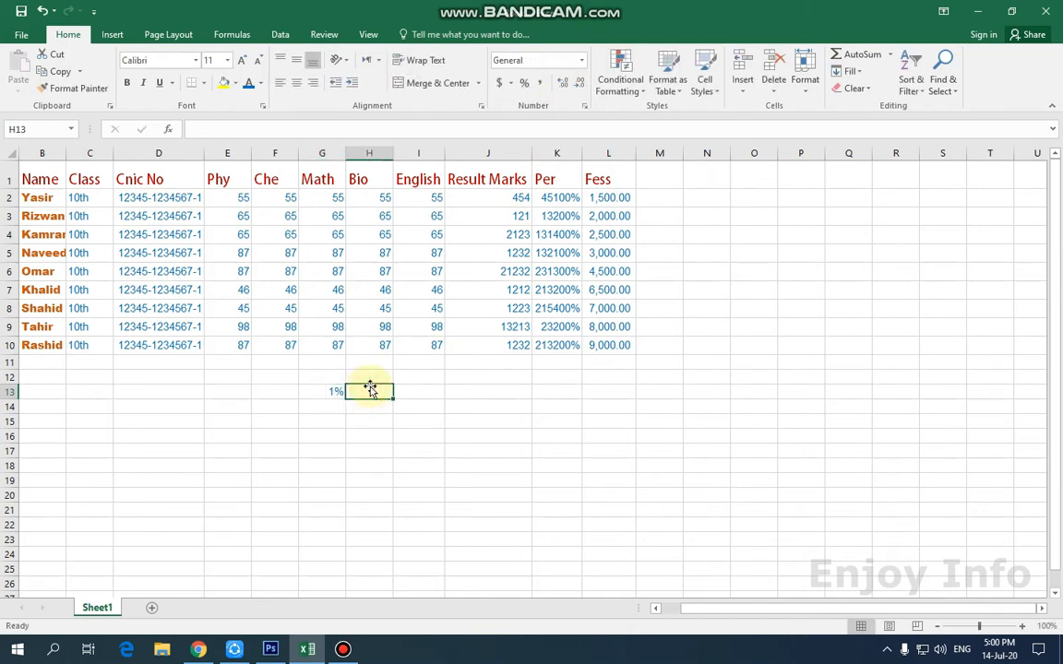
left_click(426, 397)
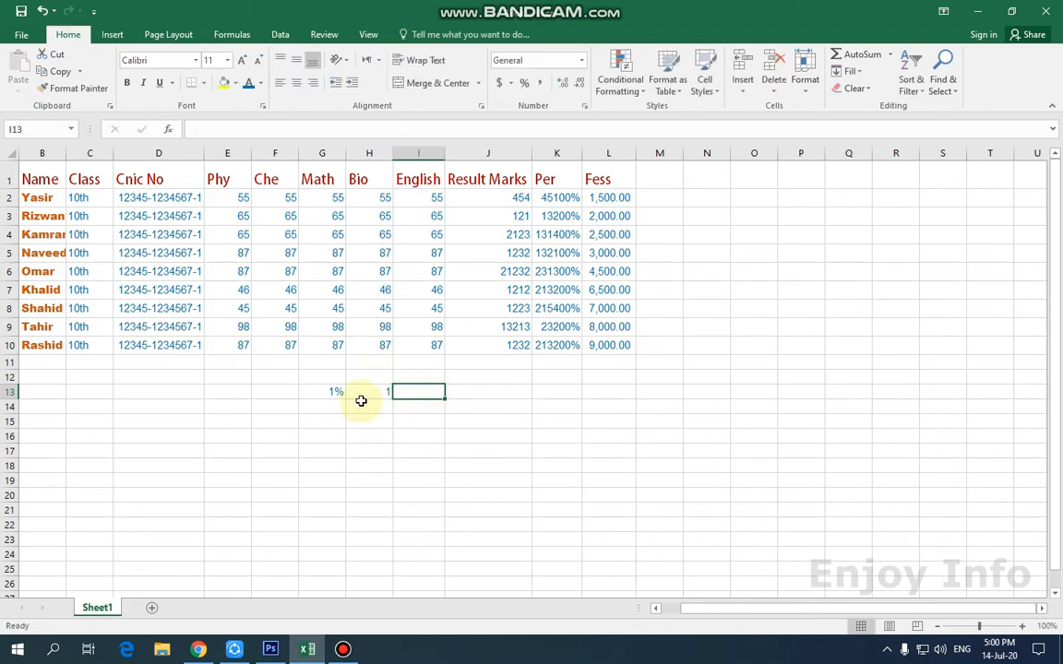
Increase the decimals shown for the sample value in H13 to five places.
left_click(382, 398)
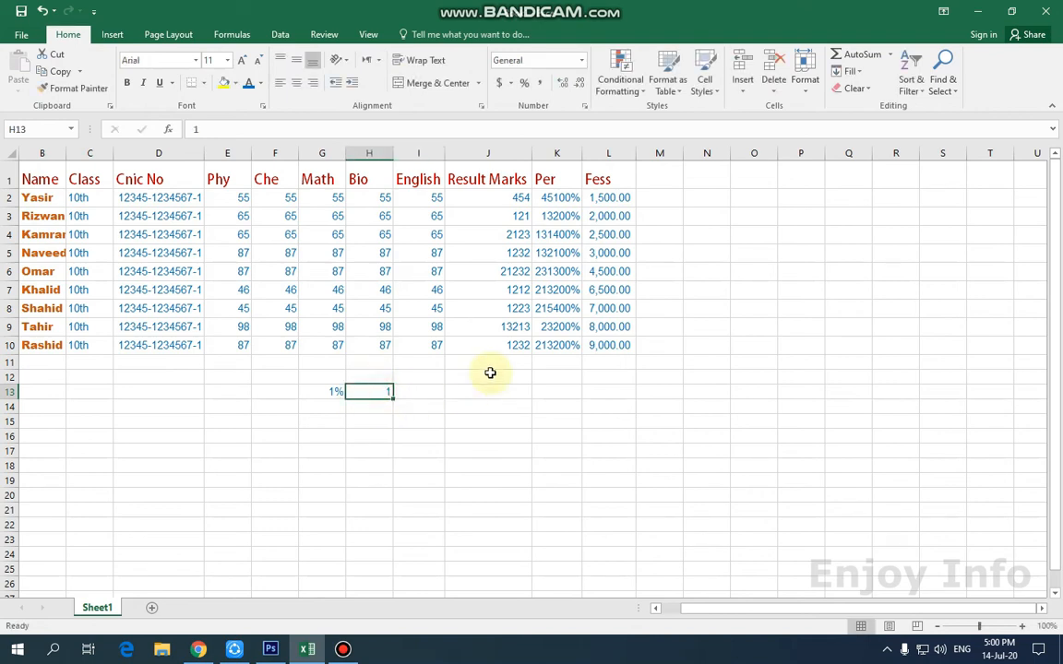
left_click(565, 83)
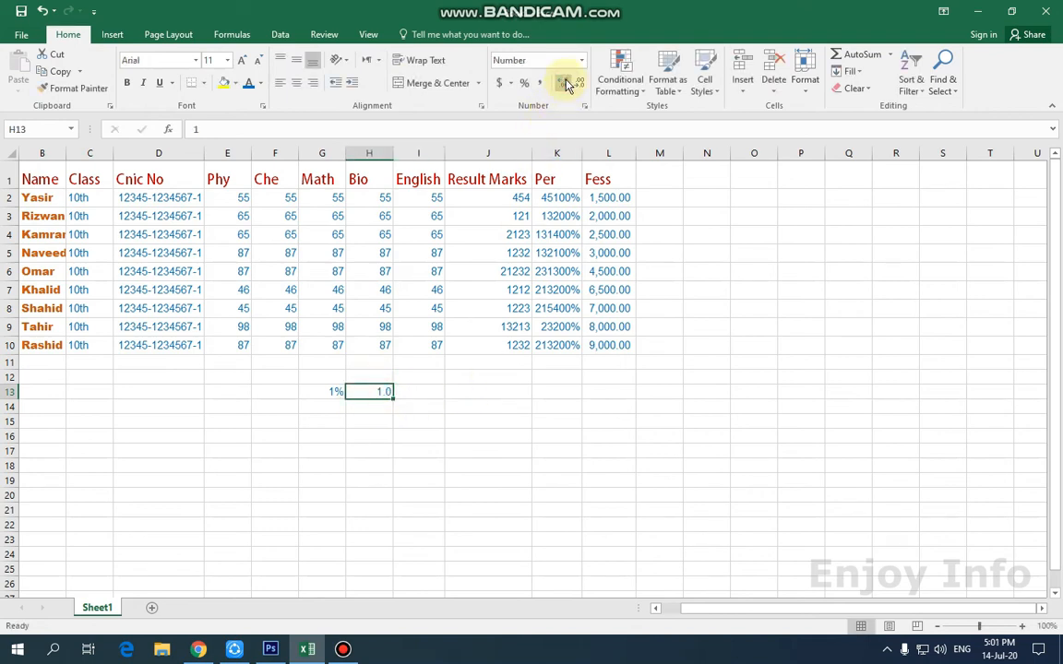
left_click(564, 83)
left_click(566, 83)
left_click(566, 83)
left_click(566, 83)
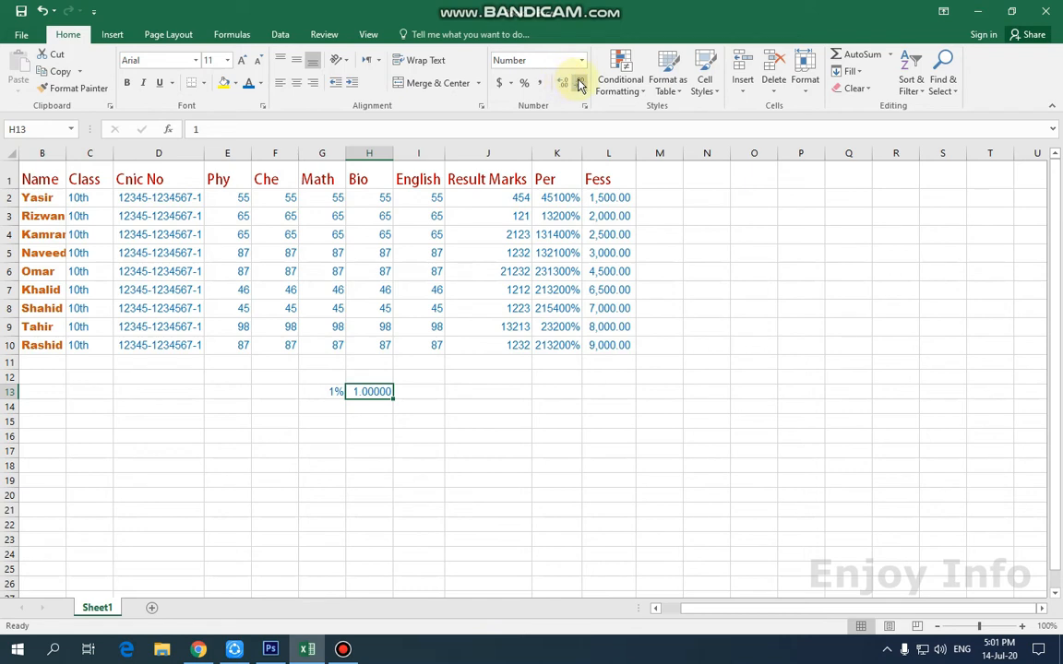
Reduce the decimals in H13 to one place and clear the sample cells G13 to I13.
left_click(580, 84)
left_click(580, 84)
left_click(580, 84)
left_click(580, 84)
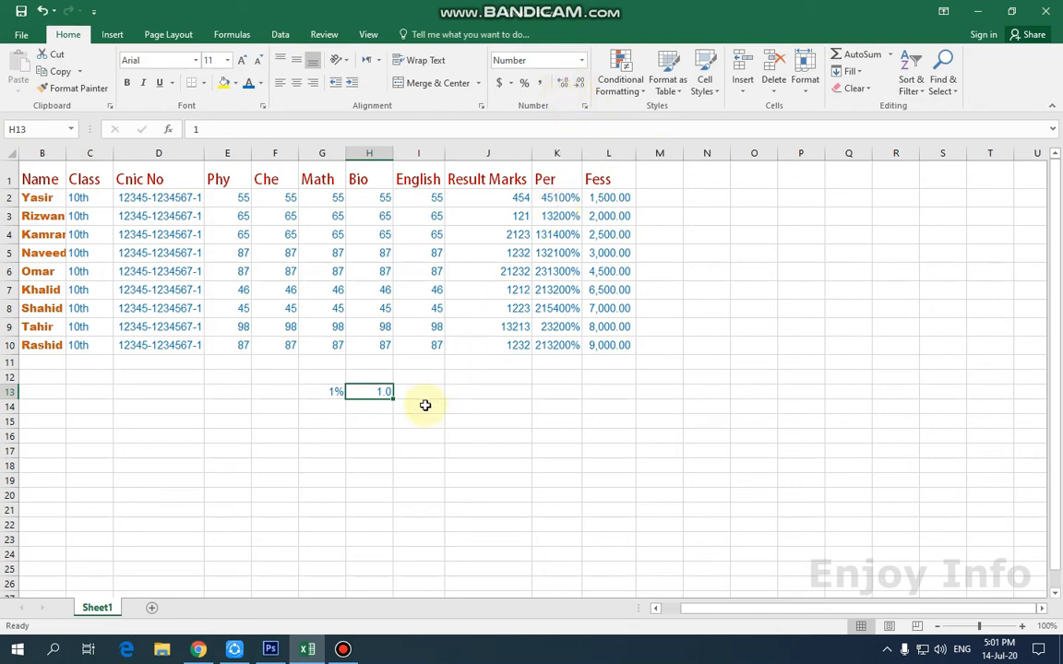
left_click_drag(424, 397, 324, 391)
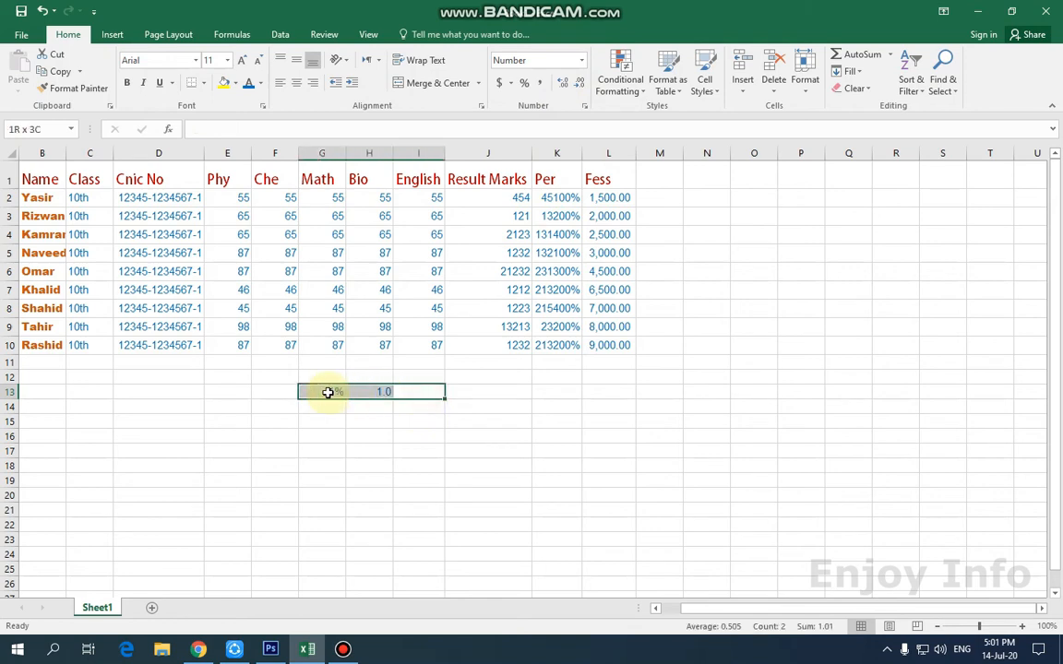
key("Delete")
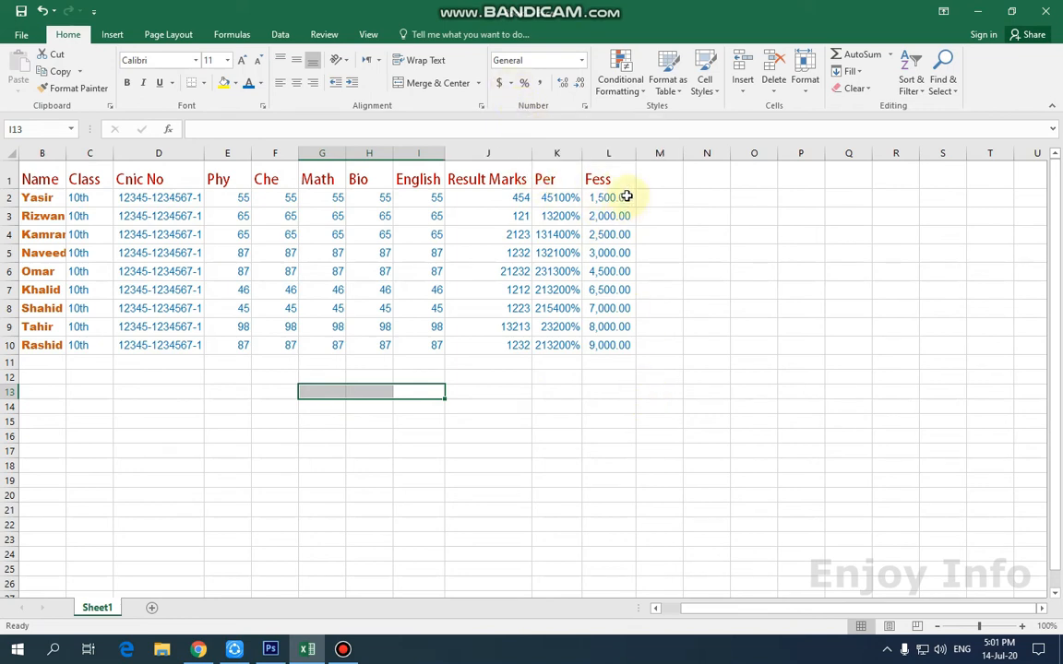
Widen the Fess column and centre its header in L1 both vertically and horizontally.
left_click_drag(634, 153, 680, 154)
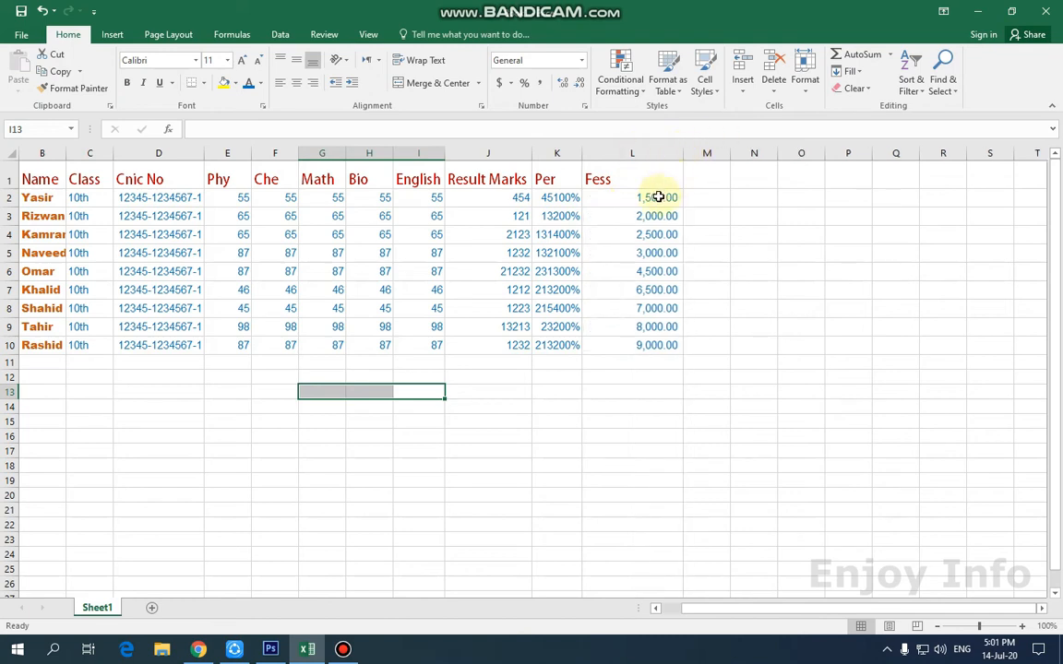
left_click(600, 178)
left_click(296, 61)
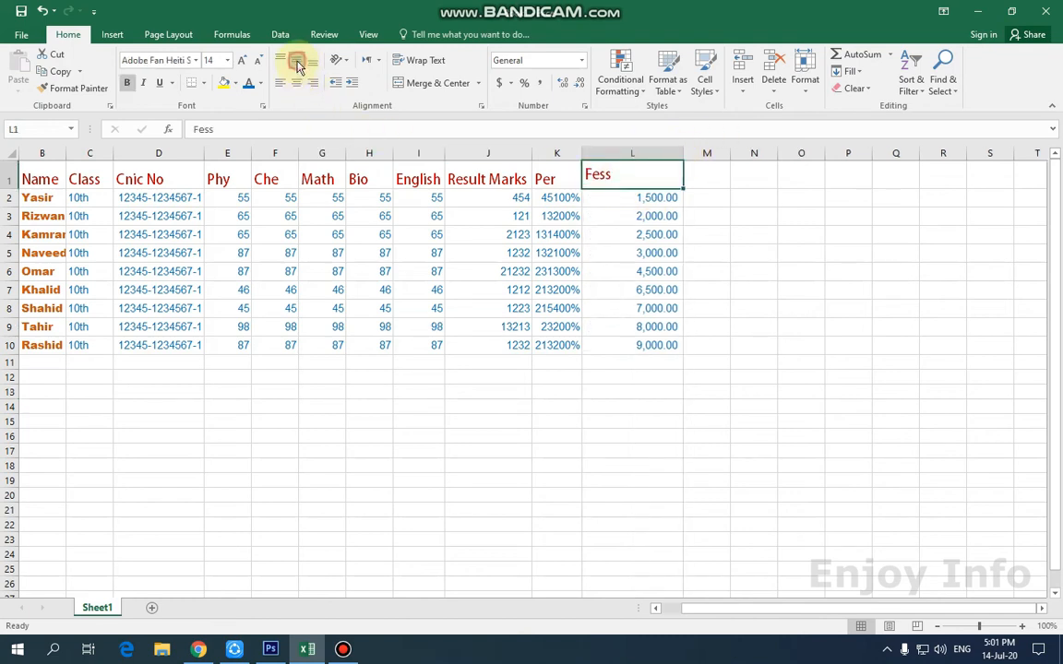
left_click(296, 82)
left_click(734, 199)
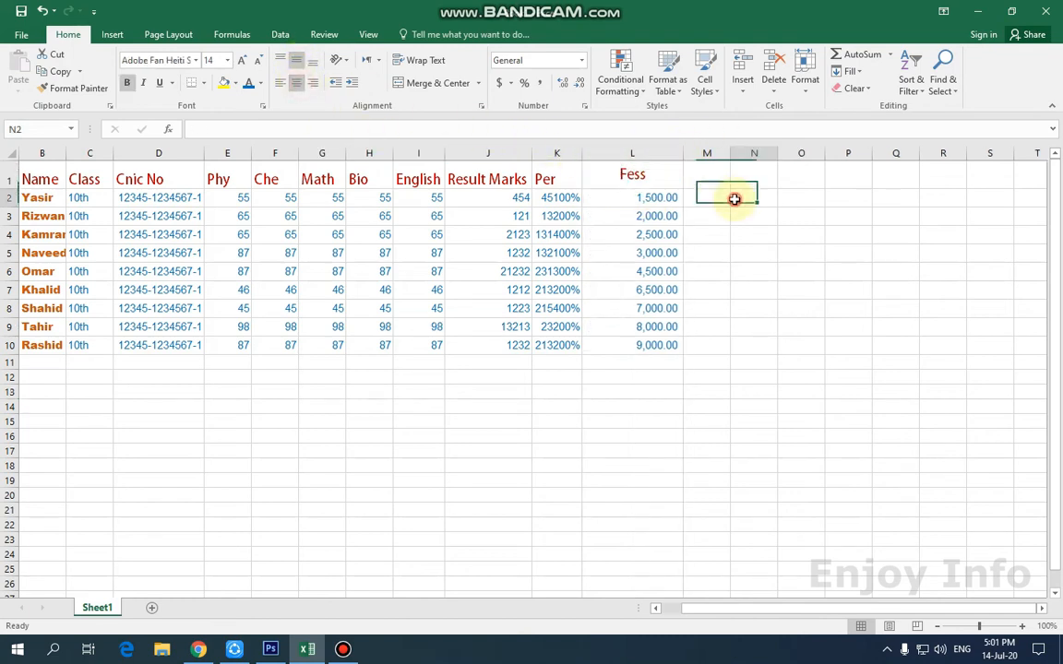
Centre all the header cells from Name to Fess (B1 to L1) horizontally and vertically.
left_click_drag(664, 174, 45, 175)
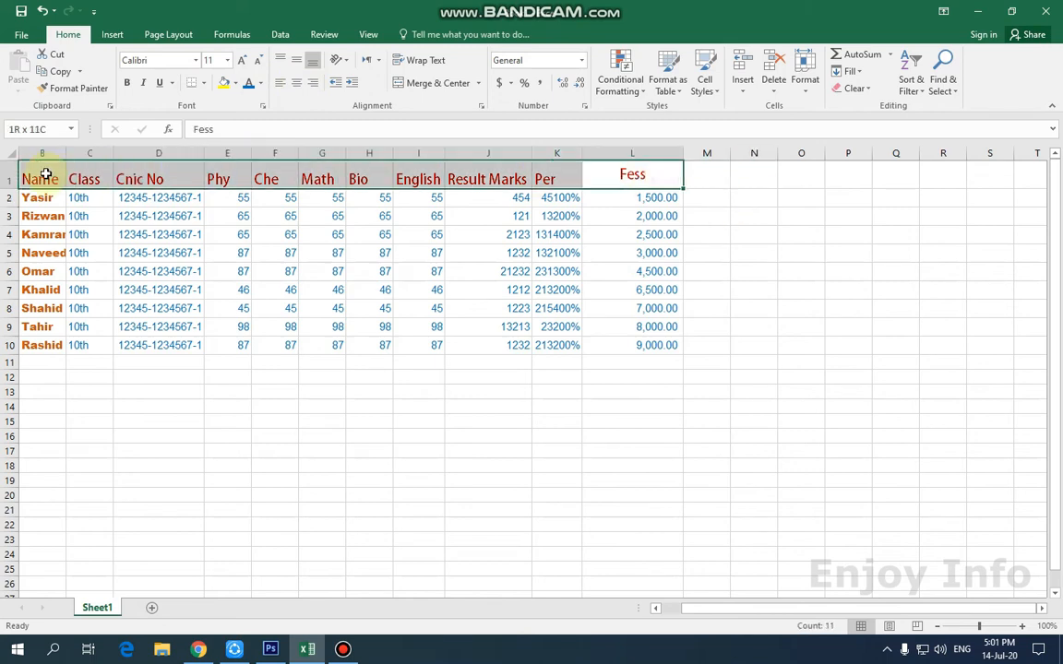
left_click(296, 83)
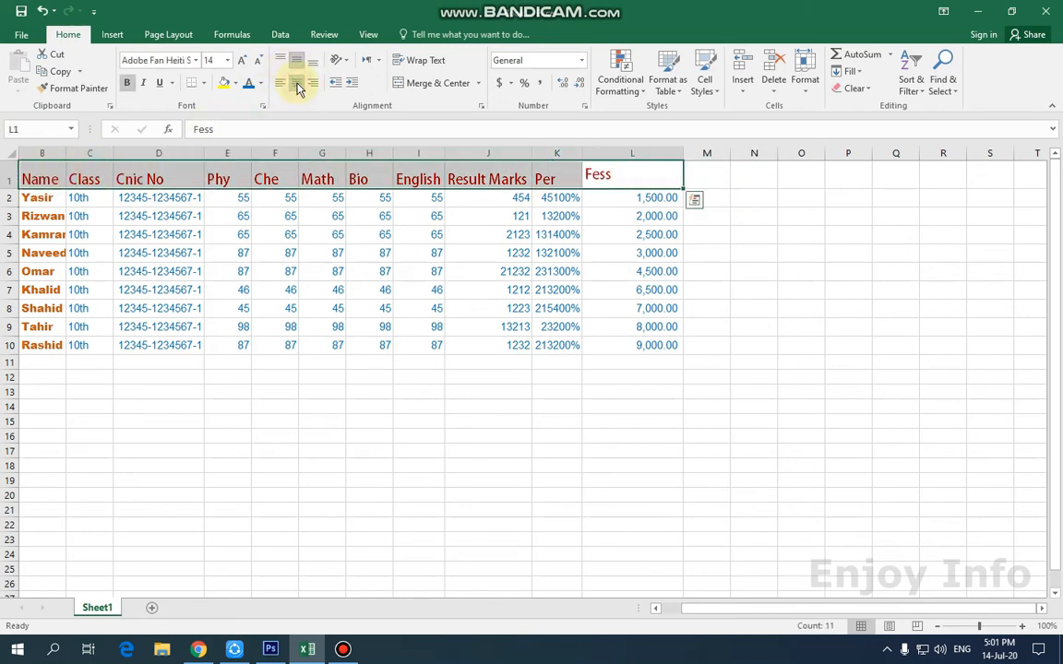
left_click(297, 83)
left_click(297, 62)
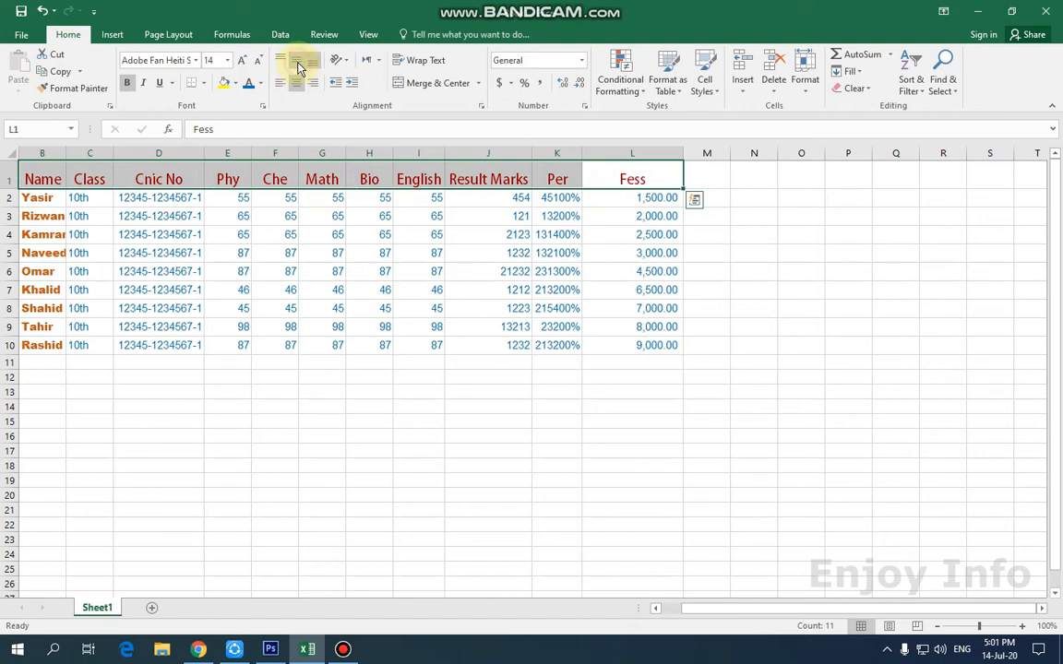
left_click(295, 62)
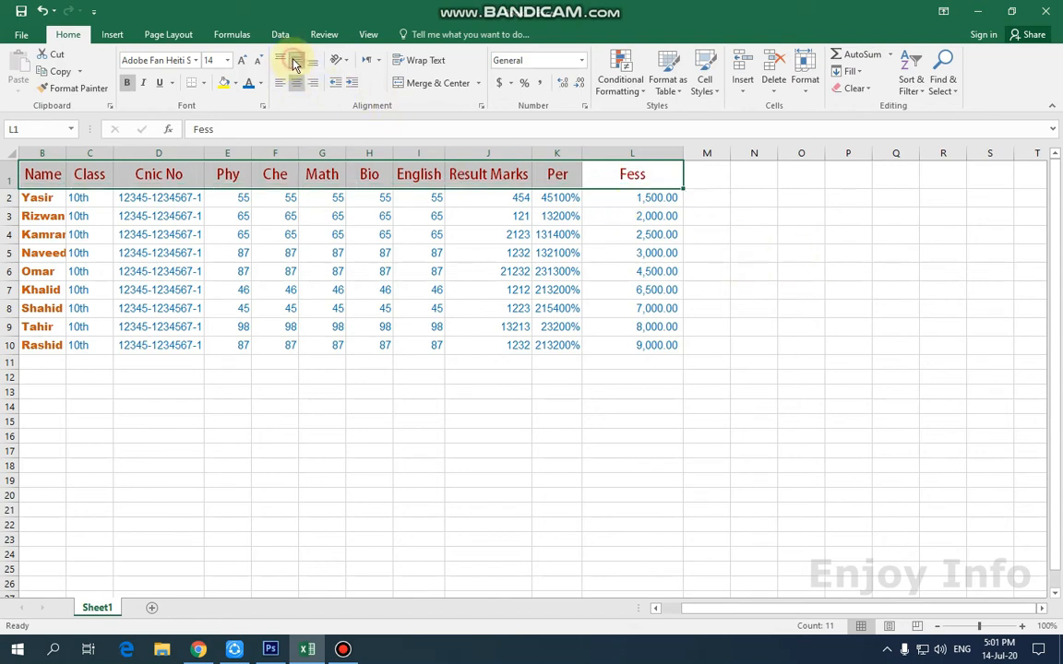
left_click(831, 242)
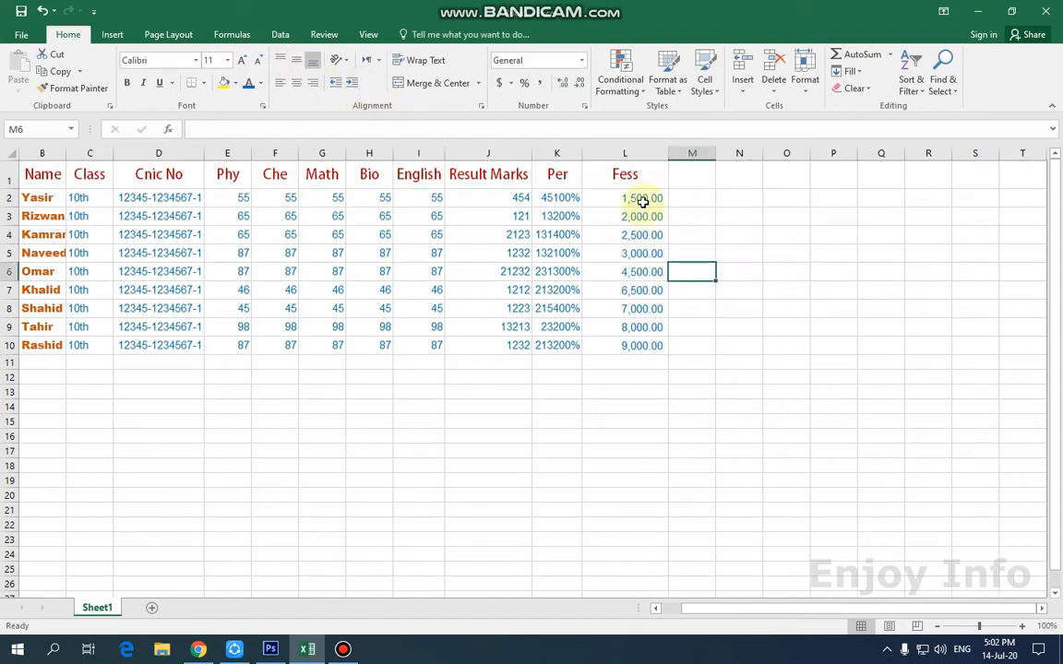
Apply the dollar Accounting format to the Fess amounts in L3 to L10.
left_click_drag(641, 216, 645, 349)
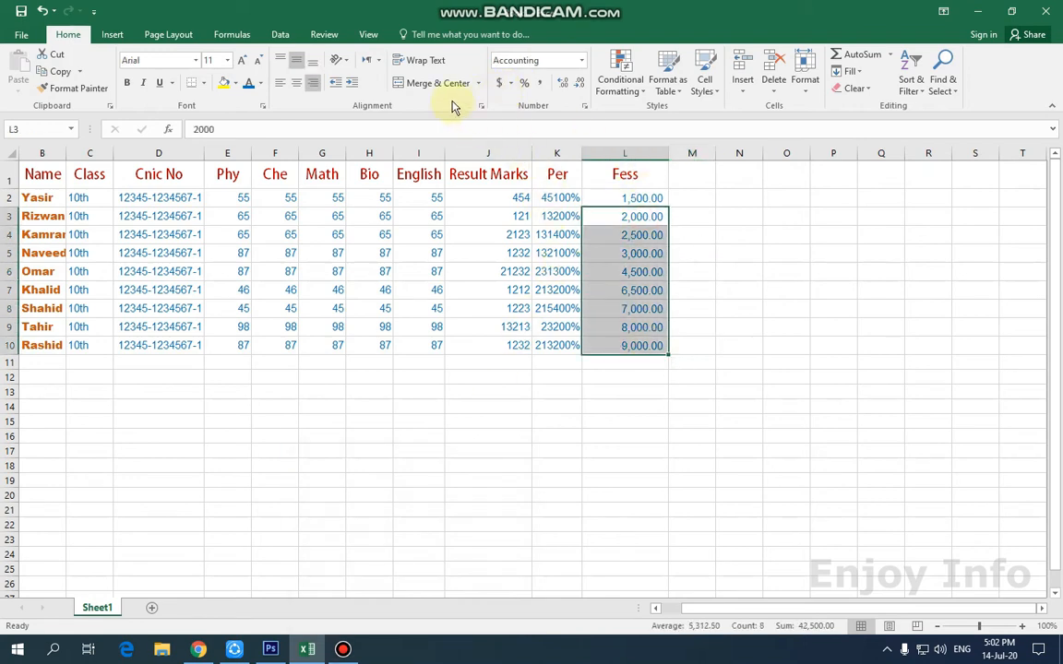
left_click(503, 86)
left_click(692, 234)
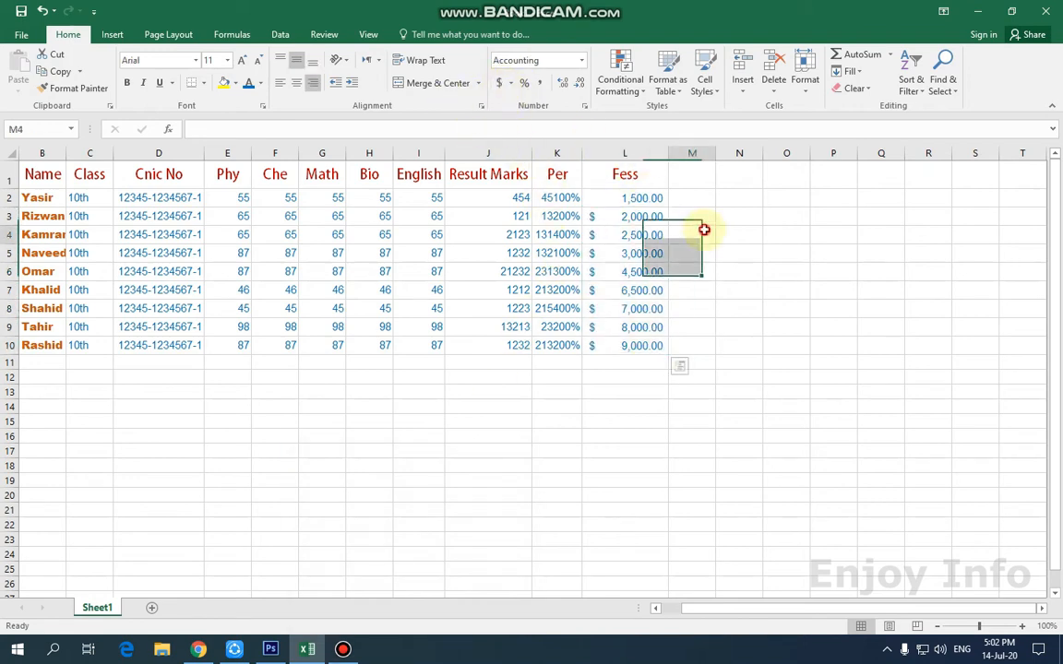
Apply the Euro (€ 123) accounting format to the Fess amounts in L2 to L10.
left_click_drag(659, 346, 625, 194)
left_click(510, 84)
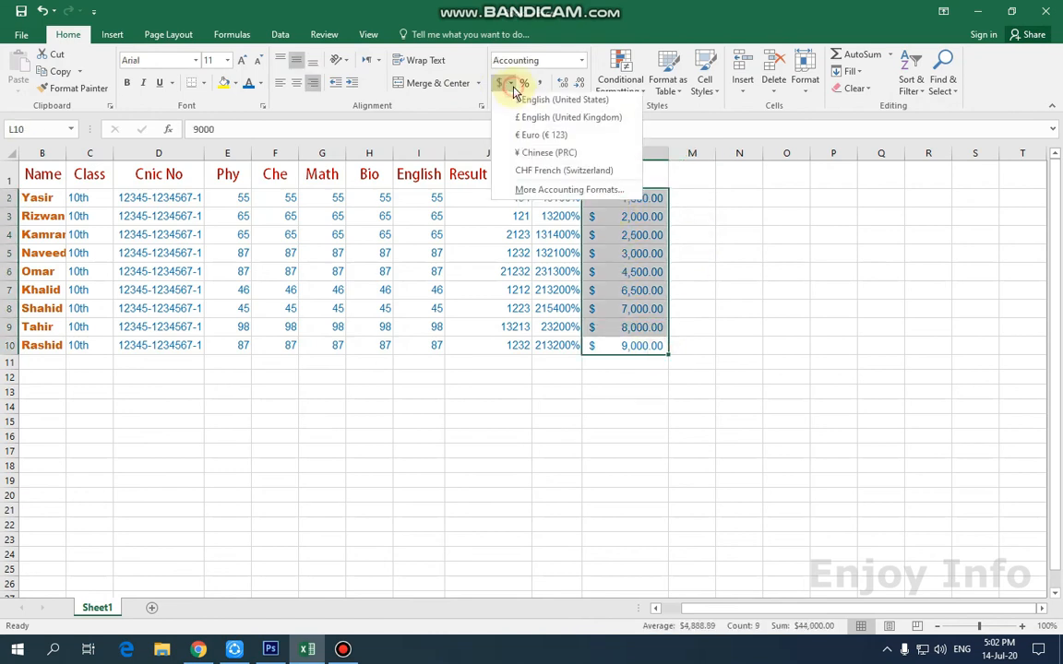
left_click(540, 137)
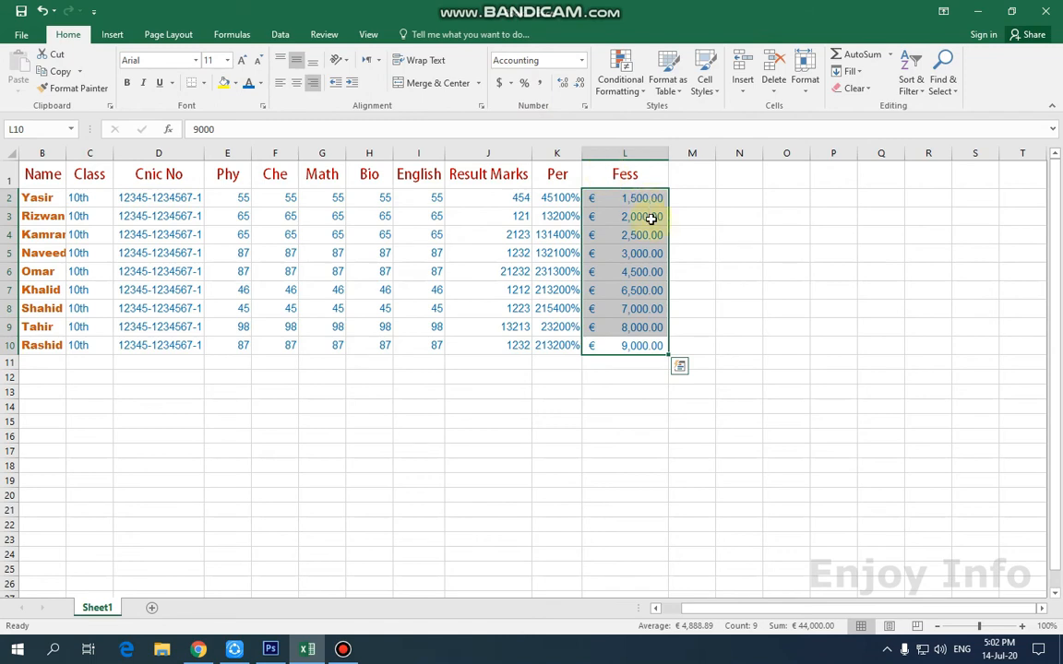
Apply the ¥ Chinese (PRC) accounting format to the Fess amounts in L2 to L10.
left_click(523, 83)
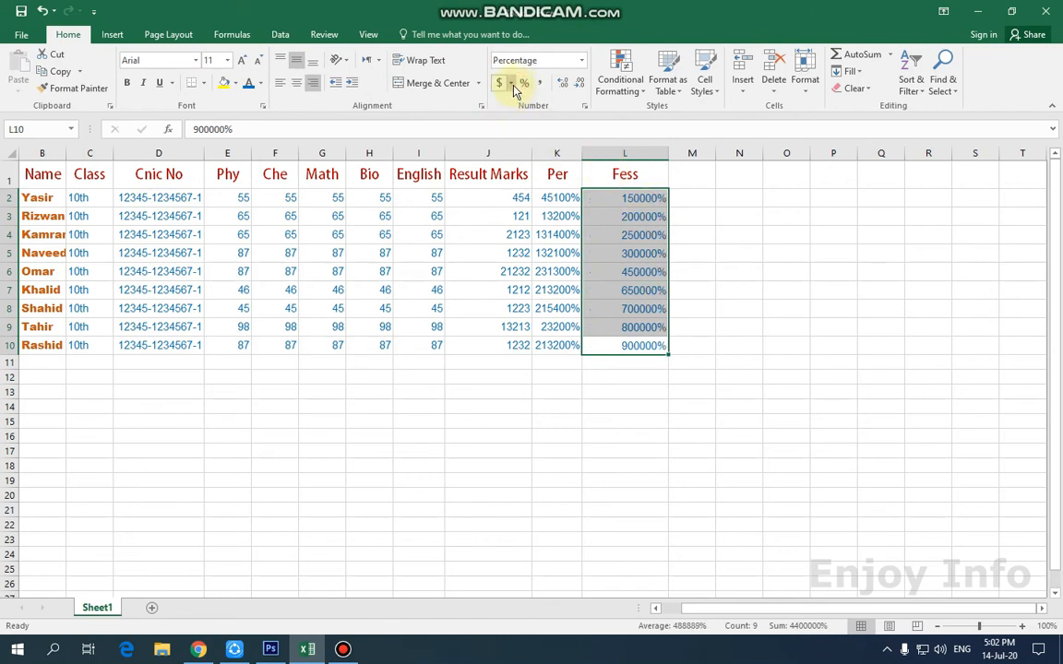
left_click(512, 85)
left_click(546, 154)
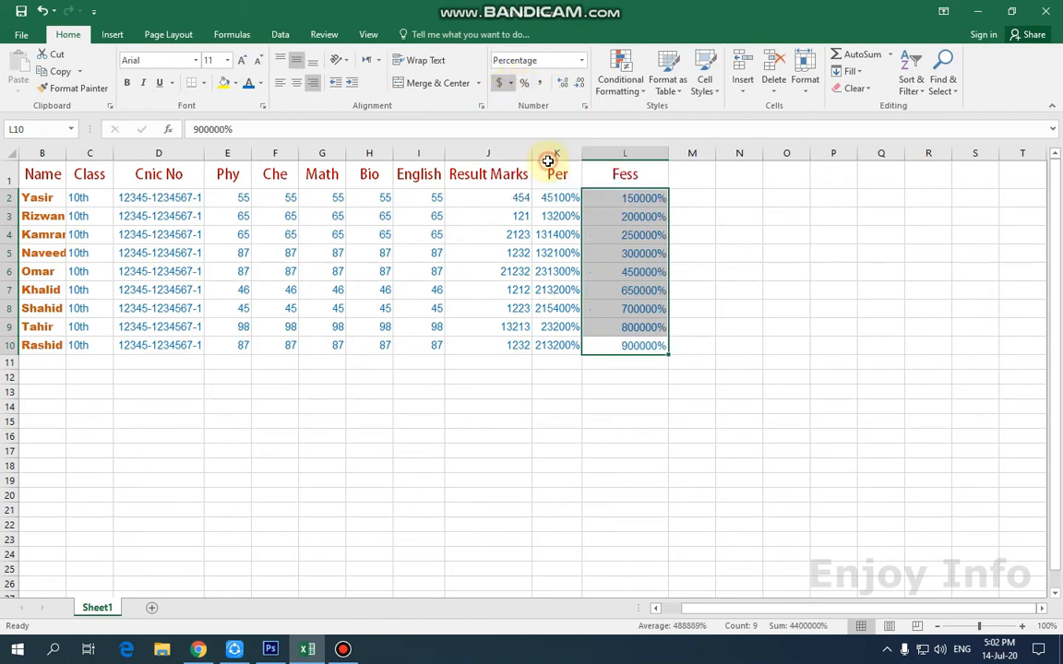
left_click(729, 258)
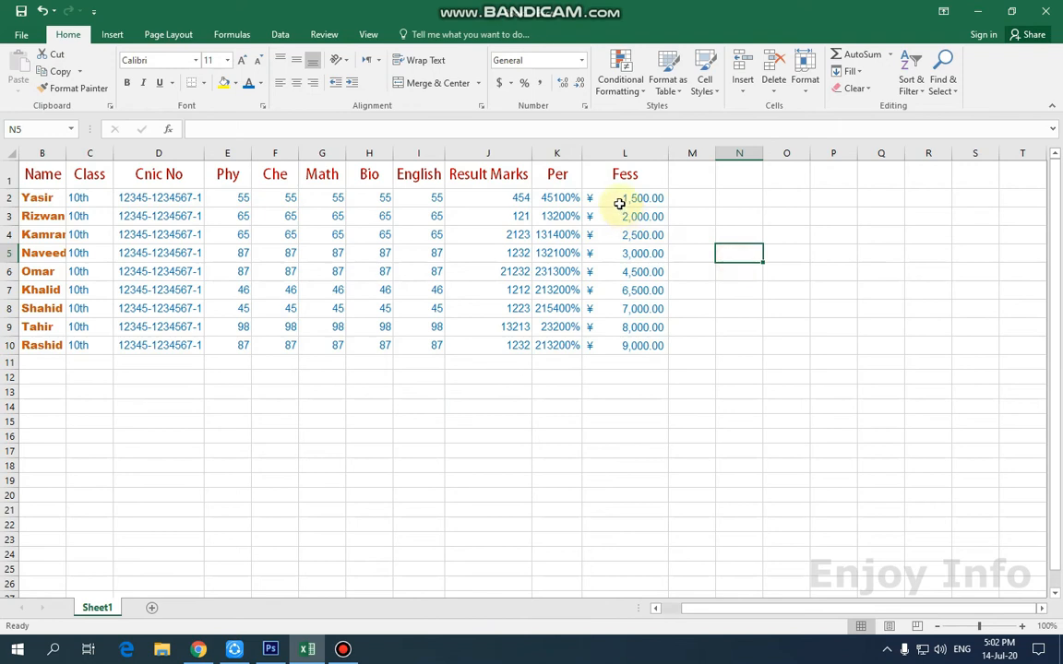
Select the Fess amounts in L2 to L10 and view the additional accounting format options.
left_click_drag(604, 197, 610, 346)
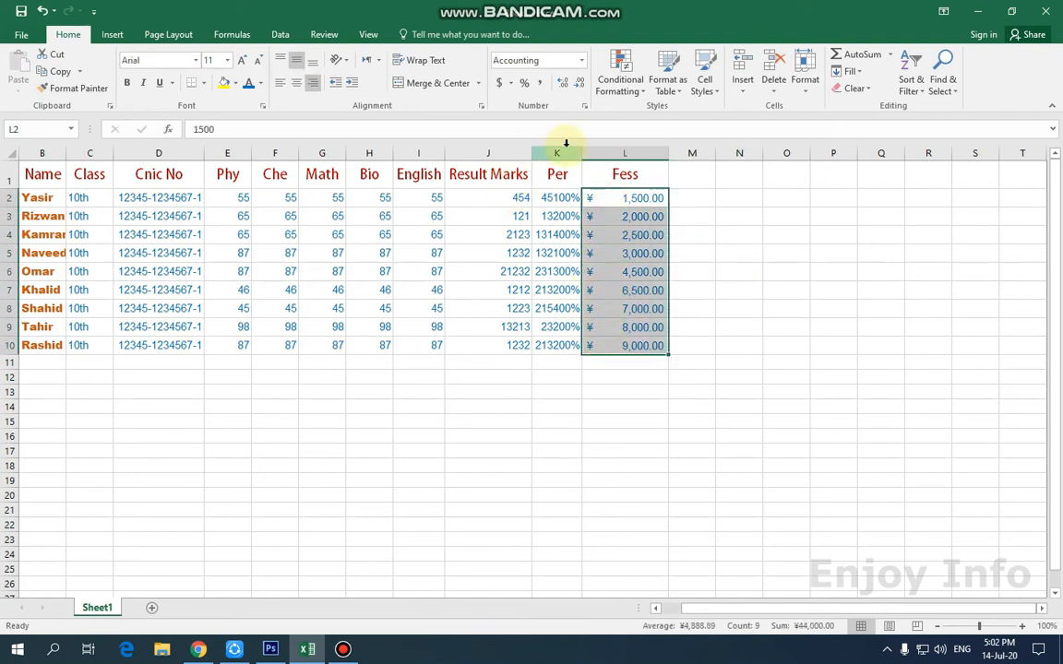
left_click(513, 89)
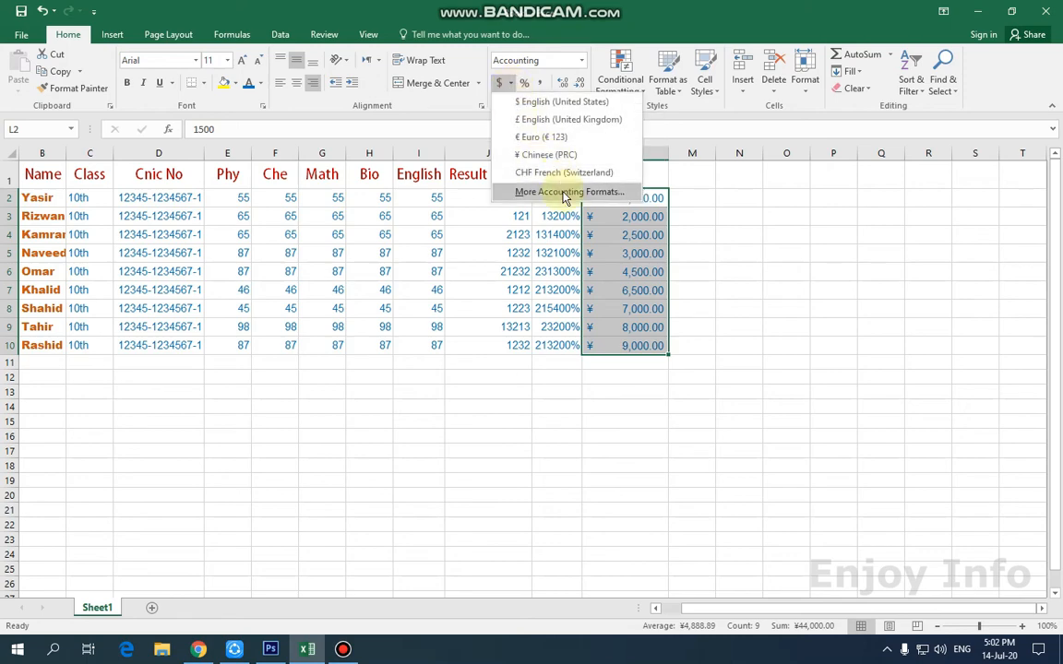
left_click(566, 193)
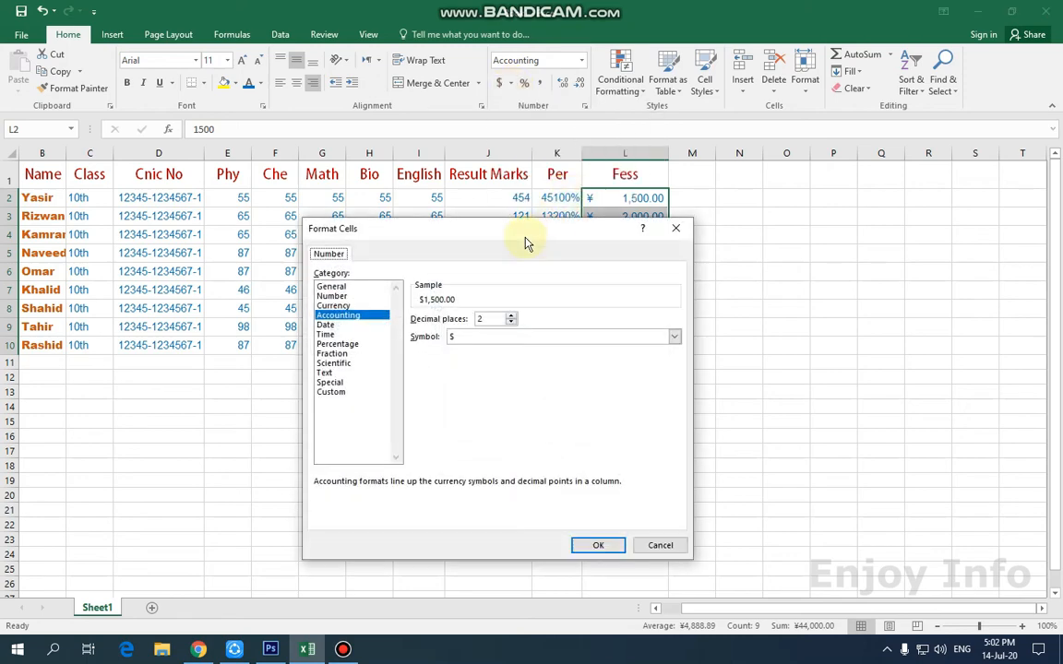
left_click_drag(519, 221, 448, 175)
left_click(602, 183)
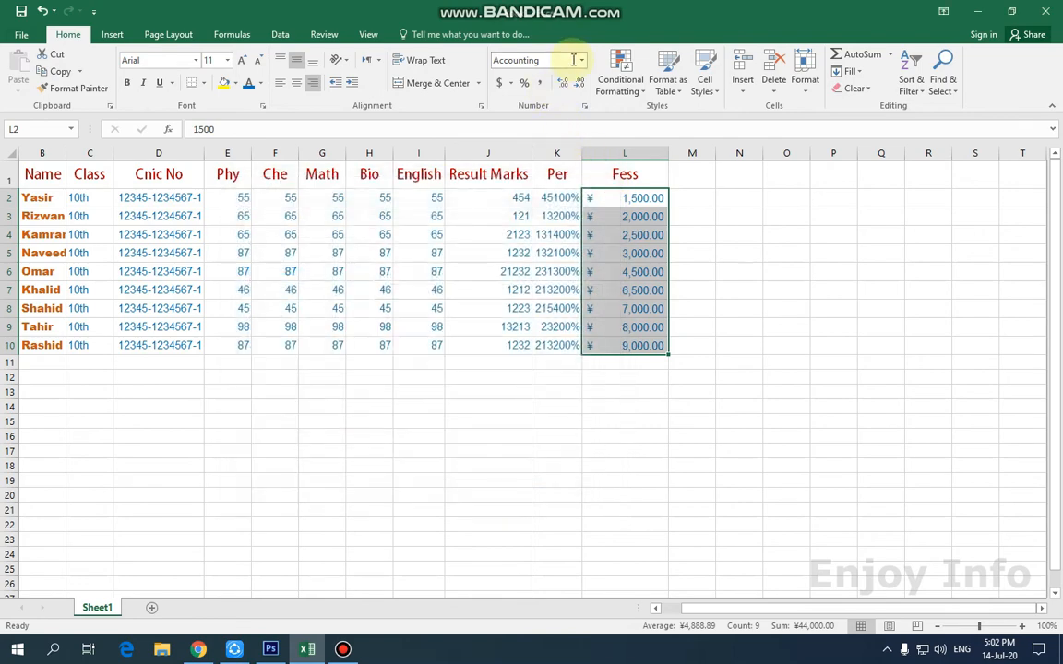
Format the Fess amounts in L2 to L10 as Accounting with the PKR currency symbol.
left_click(510, 83)
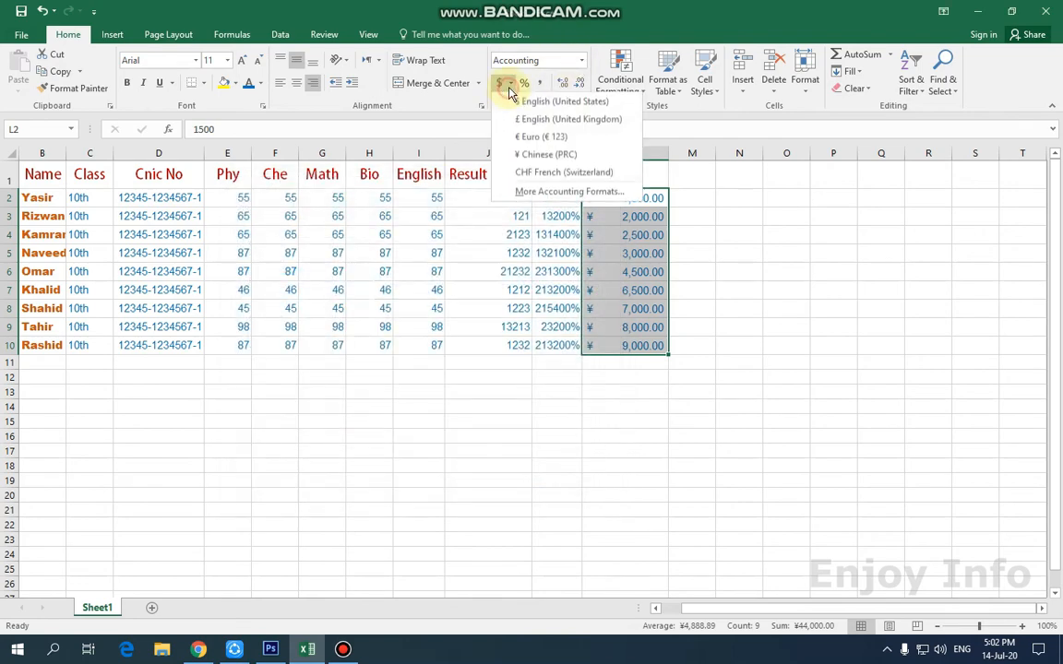
left_click(581, 192)
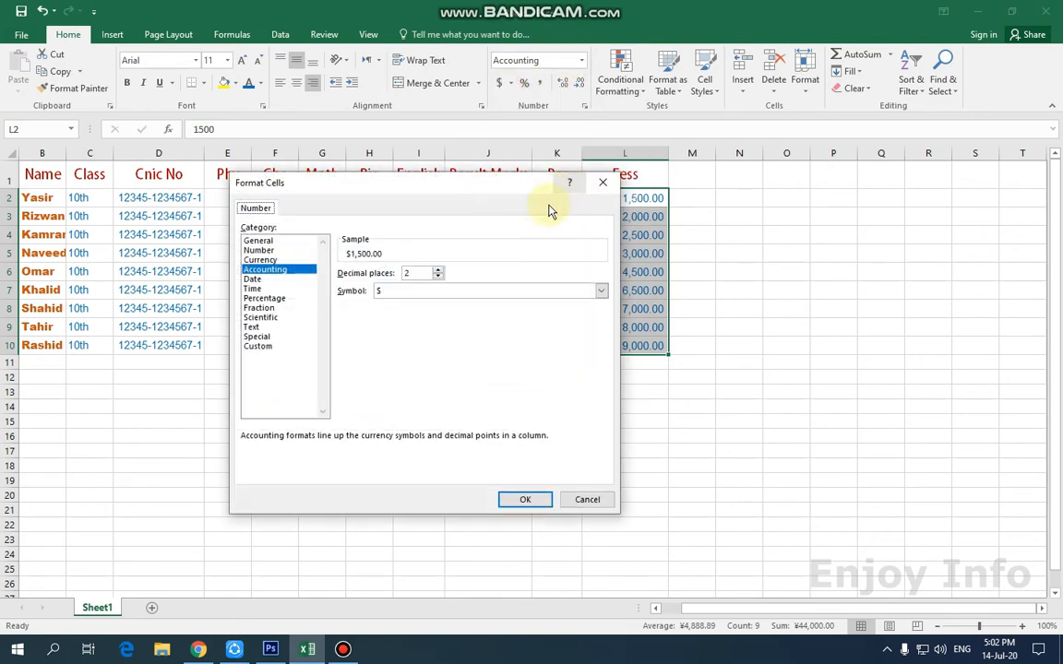
left_click(600, 291)
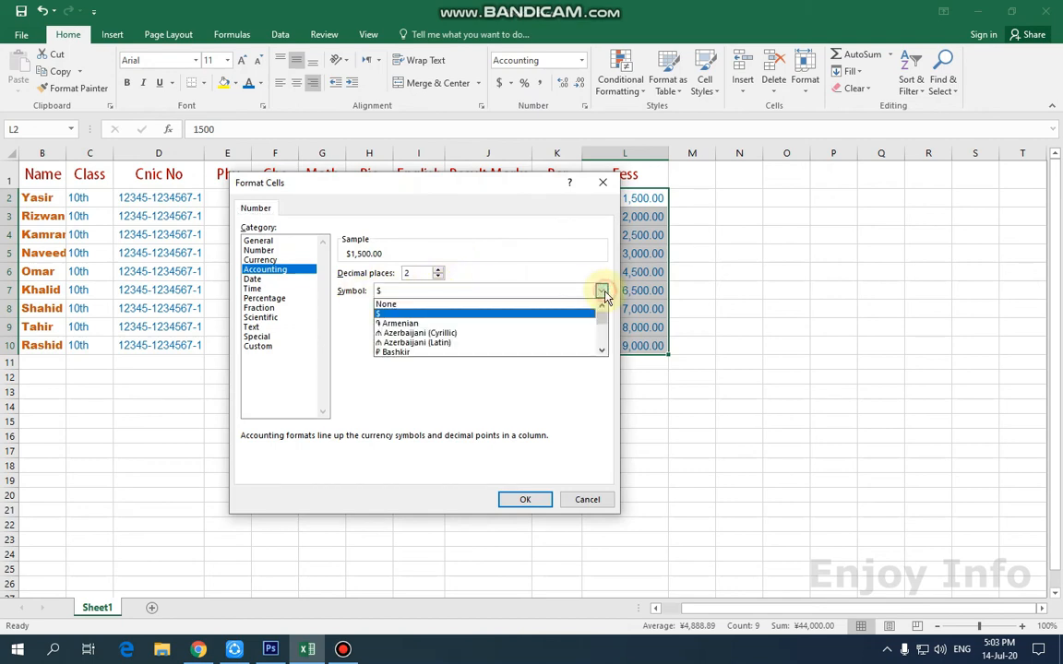
scroll(486, 310, "down", 8)
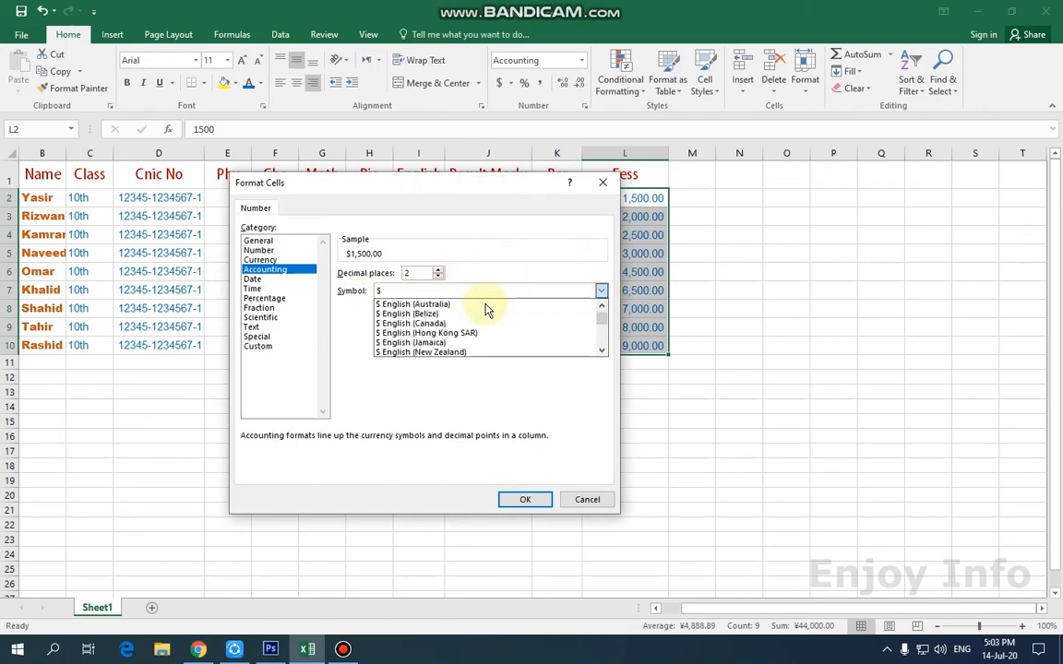
key("p")
key("p")
key("p")
key("p")
key("p")
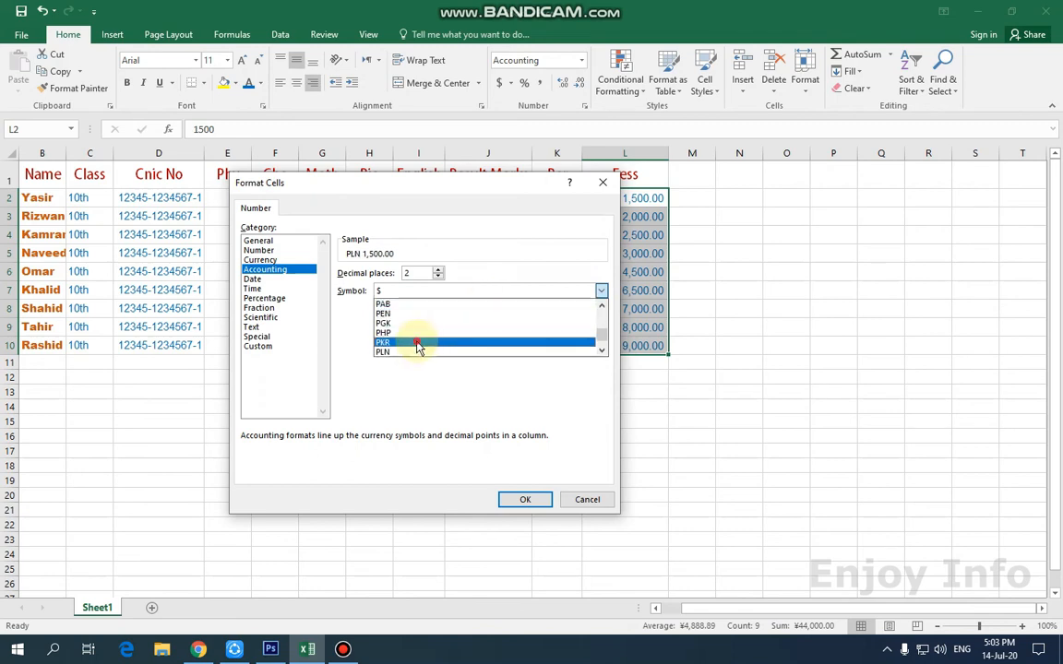
left_click(420, 343)
left_click(523, 500)
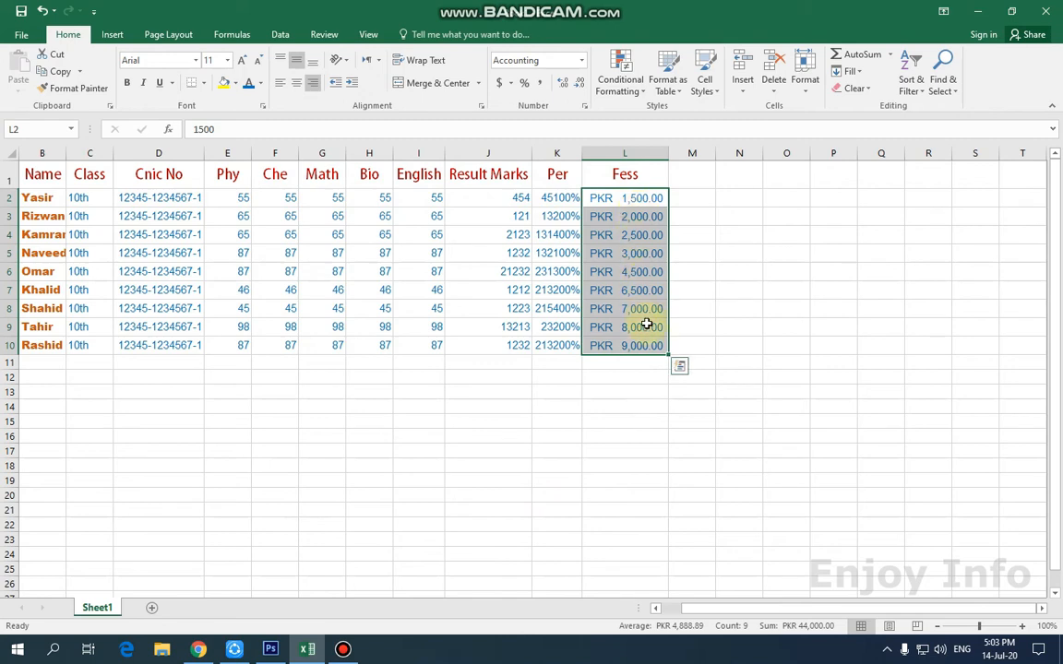
left_click(618, 437)
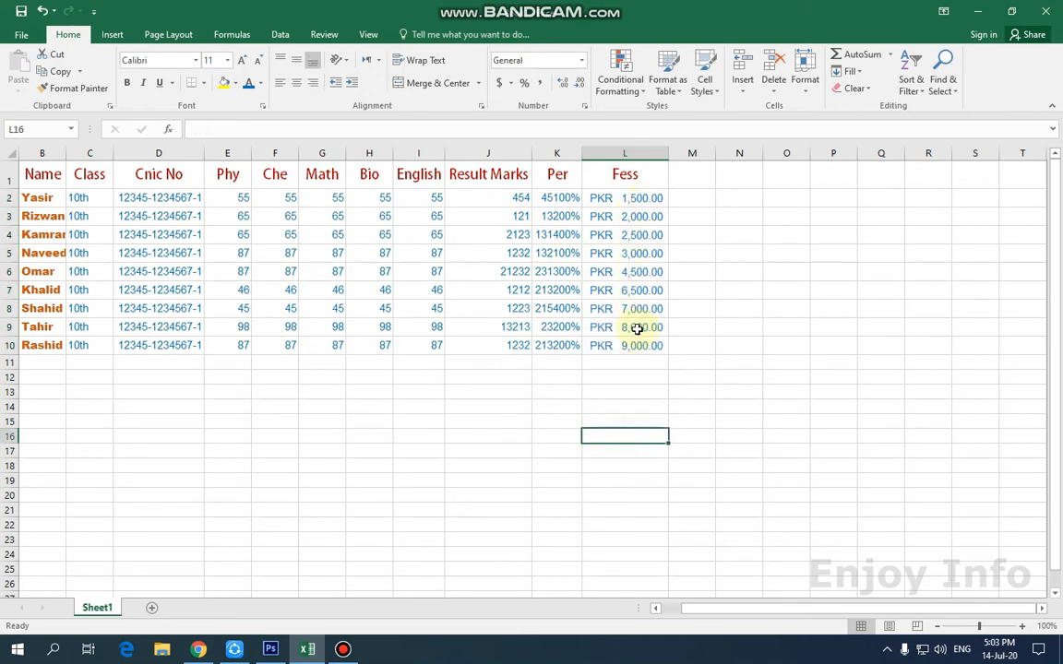
Enter 12345 in cell F12 and a sample first name in cell F13 below the table.
left_click(583, 62)
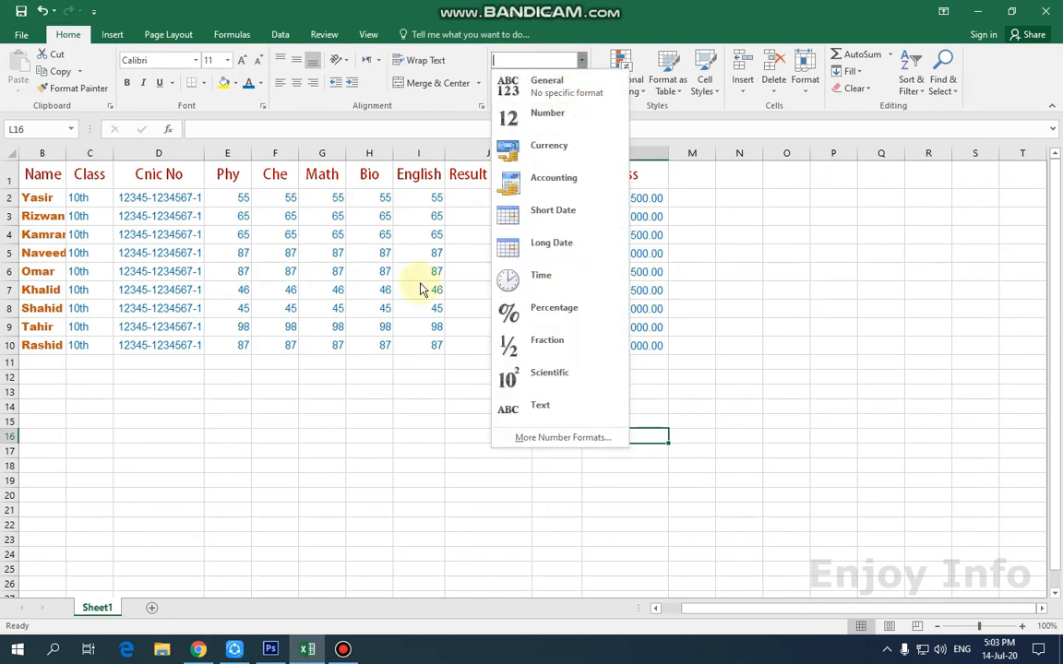
left_click(273, 386)
left_click(276, 377)
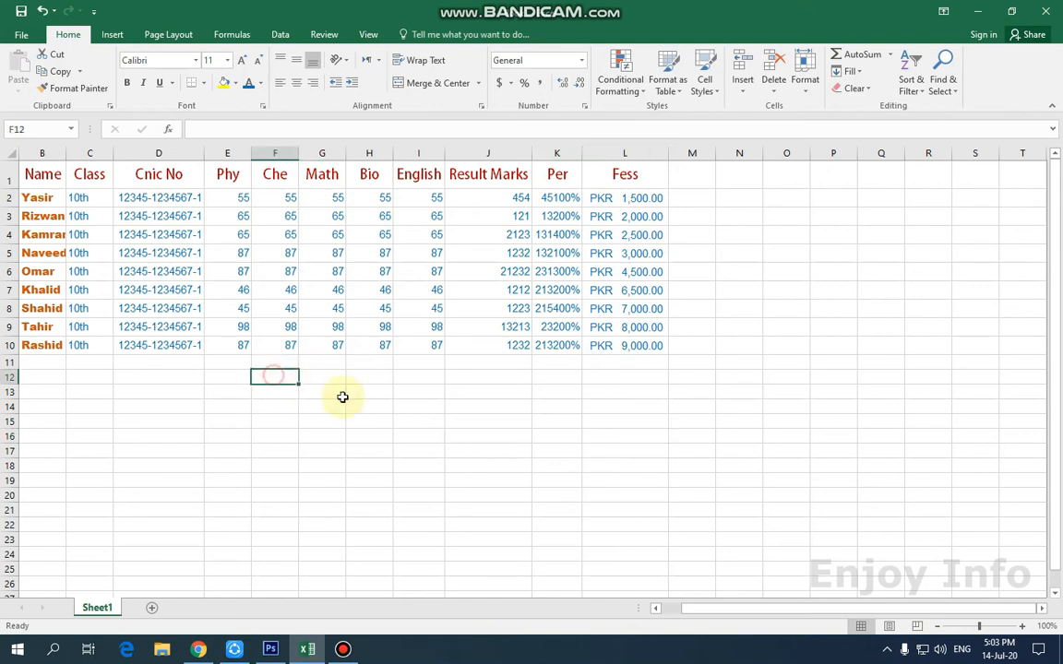
type("12345")
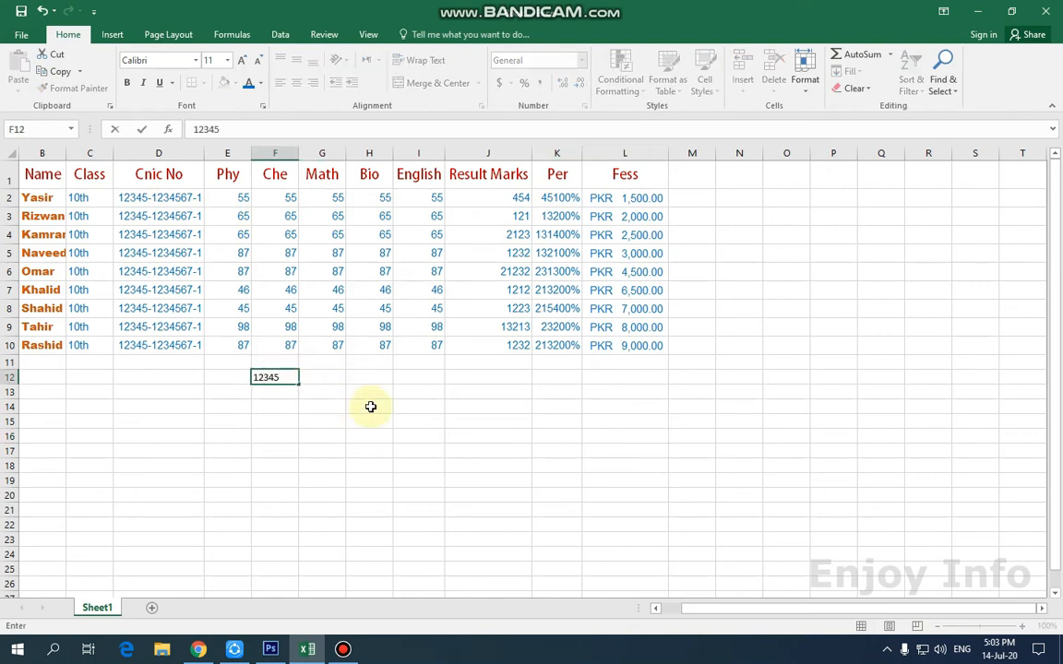
key("Return")
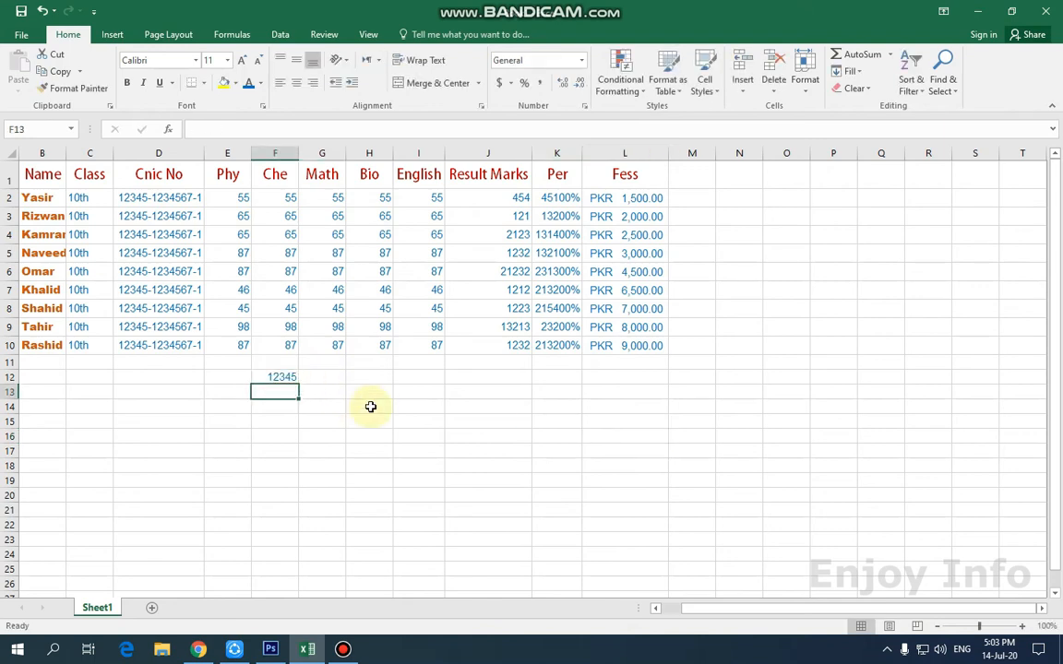
type("s")
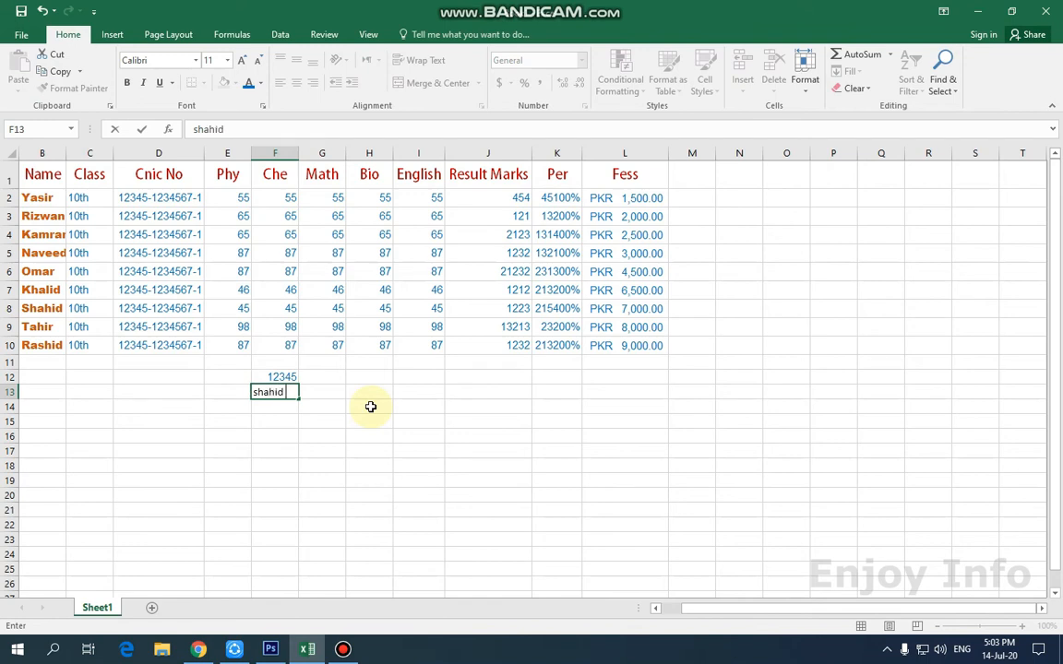
type("hahid")
key("Return")
Left-align the number in F12 and return it to right alignment.
left_click(308, 470)
left_click(282, 377)
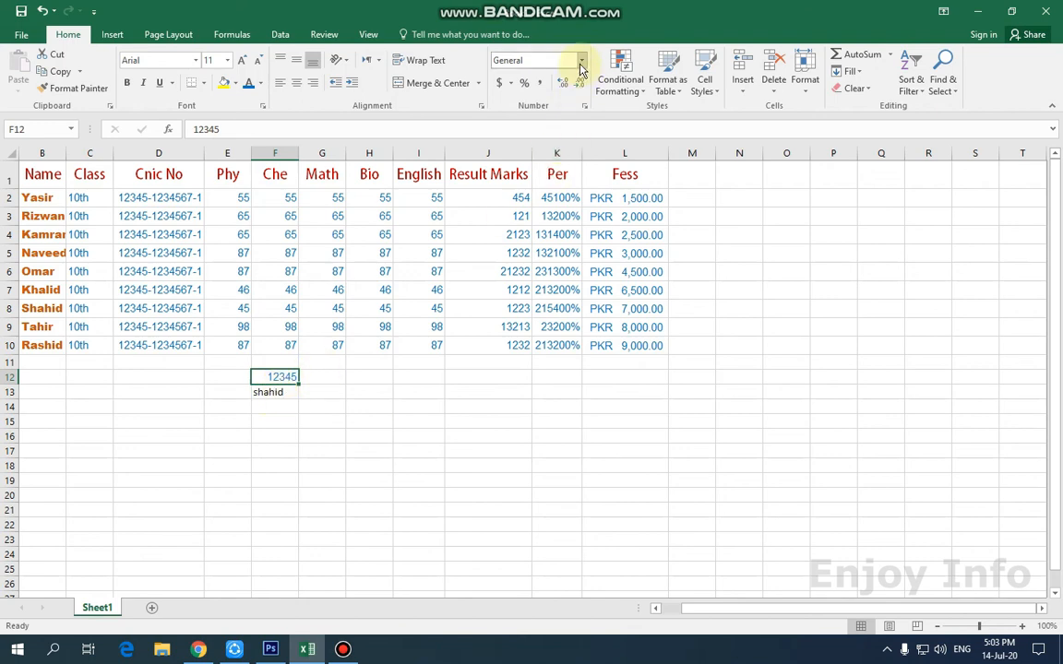
left_click(280, 83)
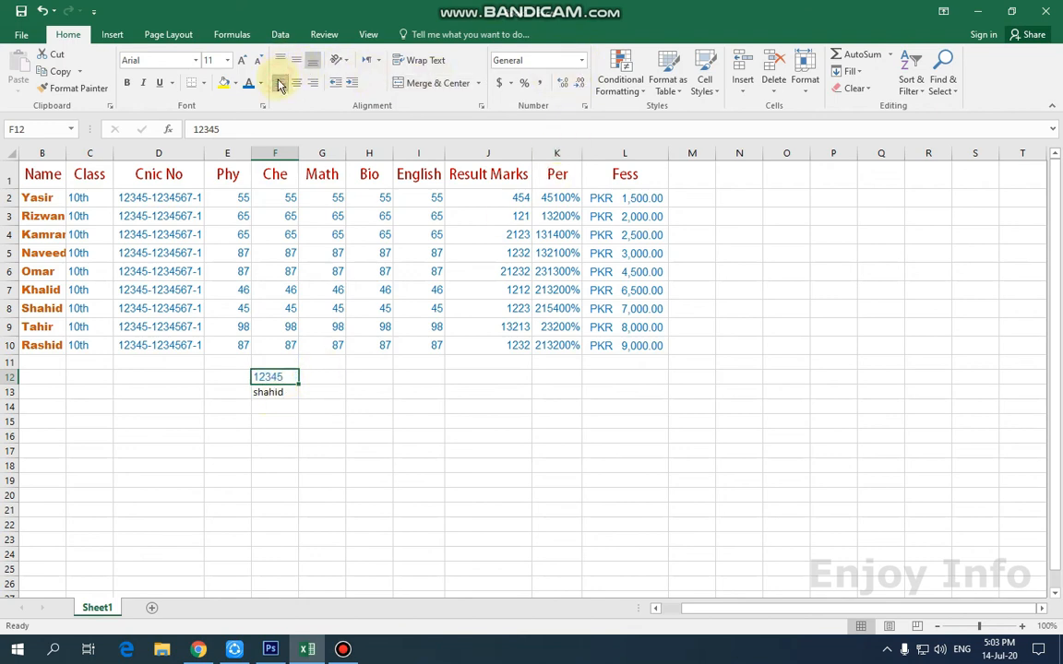
left_click(312, 83)
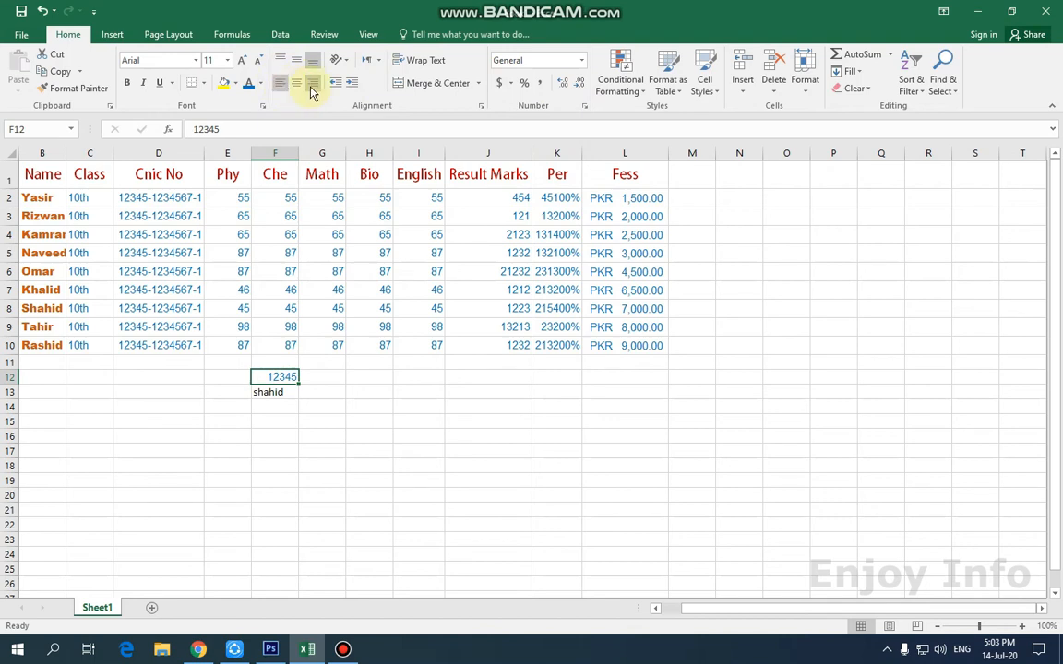
Format cell F12 as Text and re-enter 12345 in it.
left_click(581, 66)
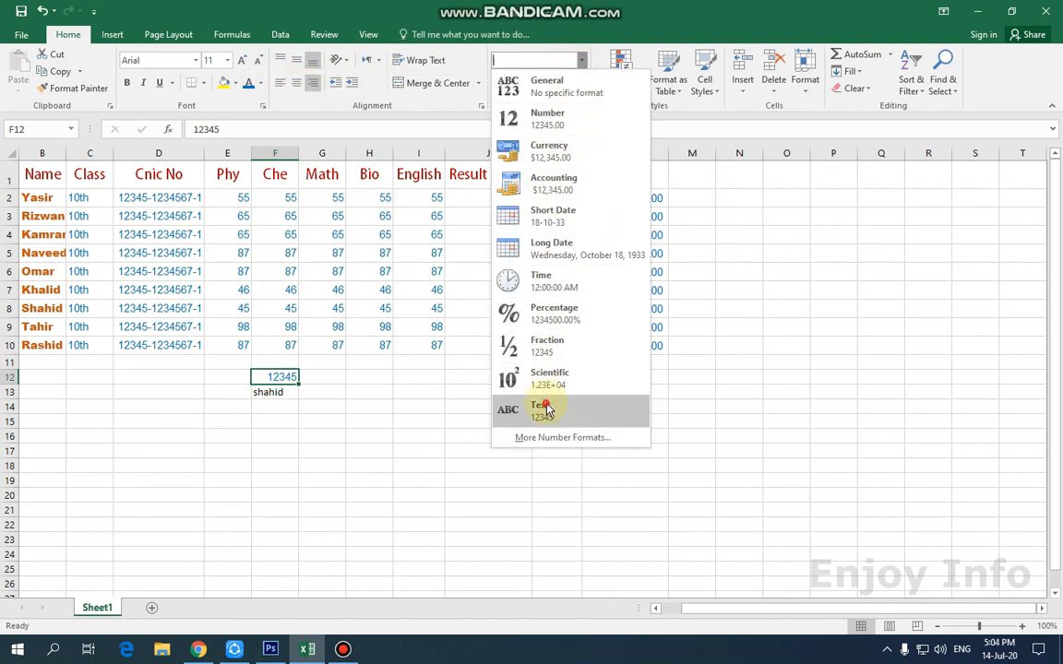
left_click(517, 410)
left_click(320, 407)
left_click(283, 374)
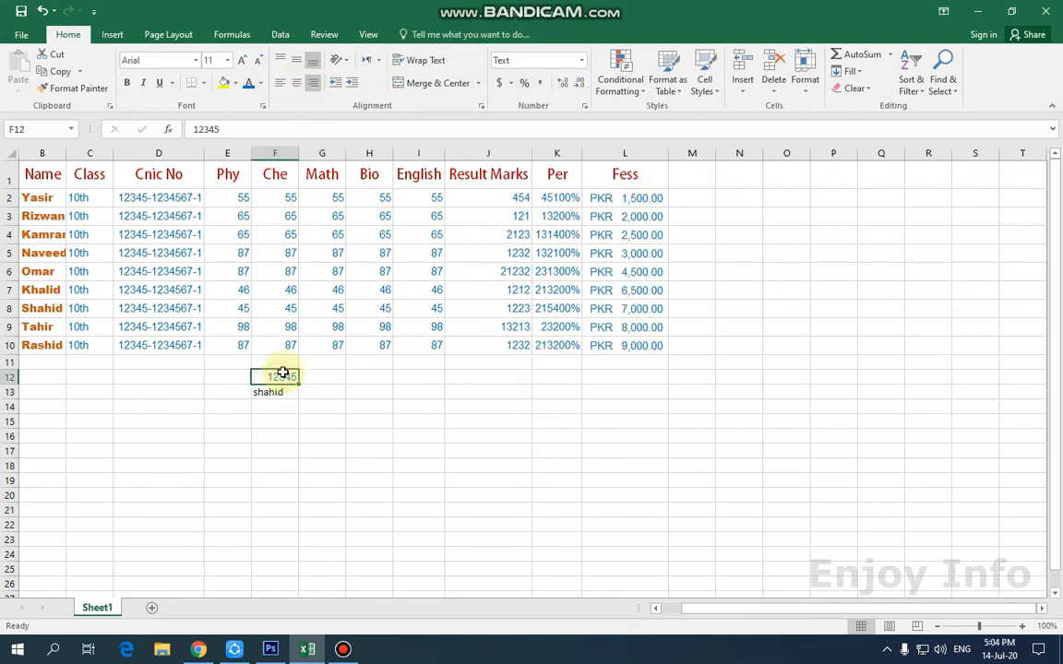
type("12345")
key("Return")
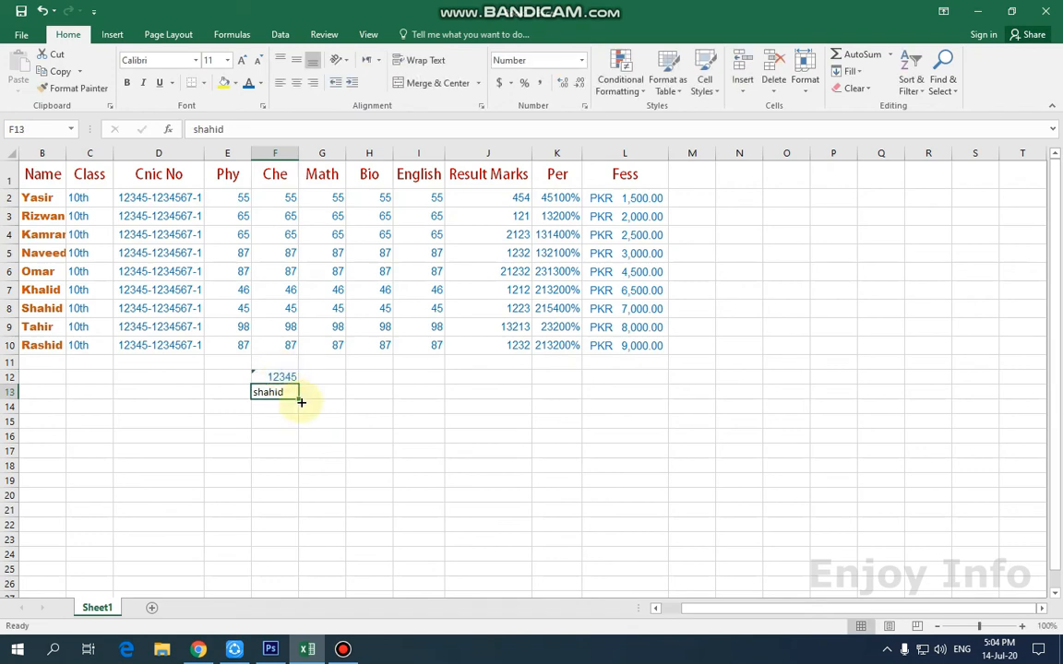
Enter 13223 in cell G12 with the General format and reselect the cell.
left_click(323, 378)
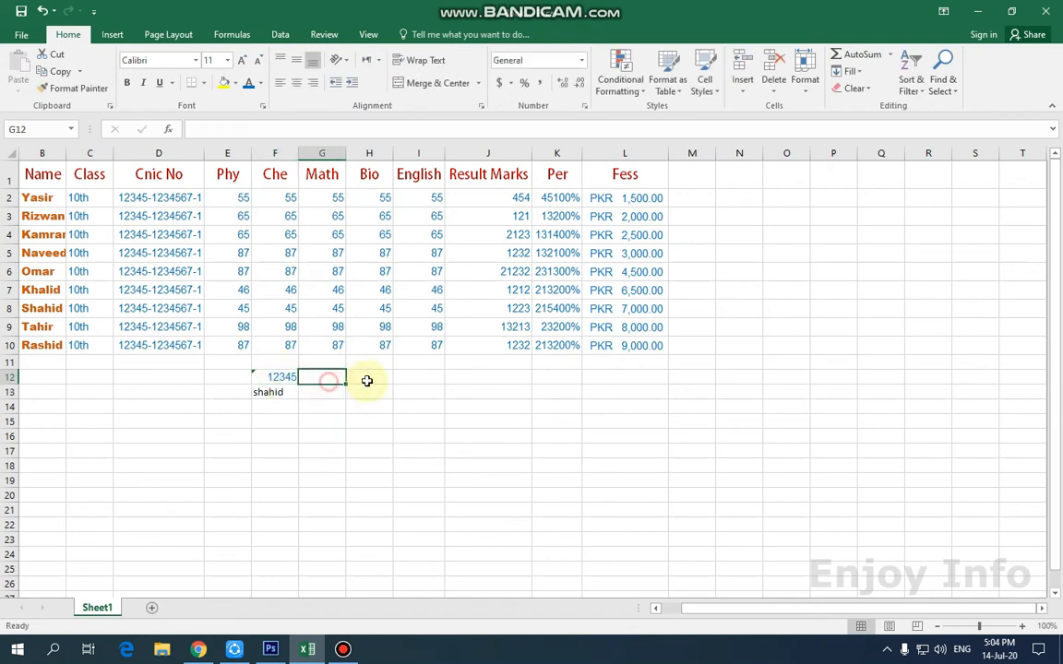
type("13223")
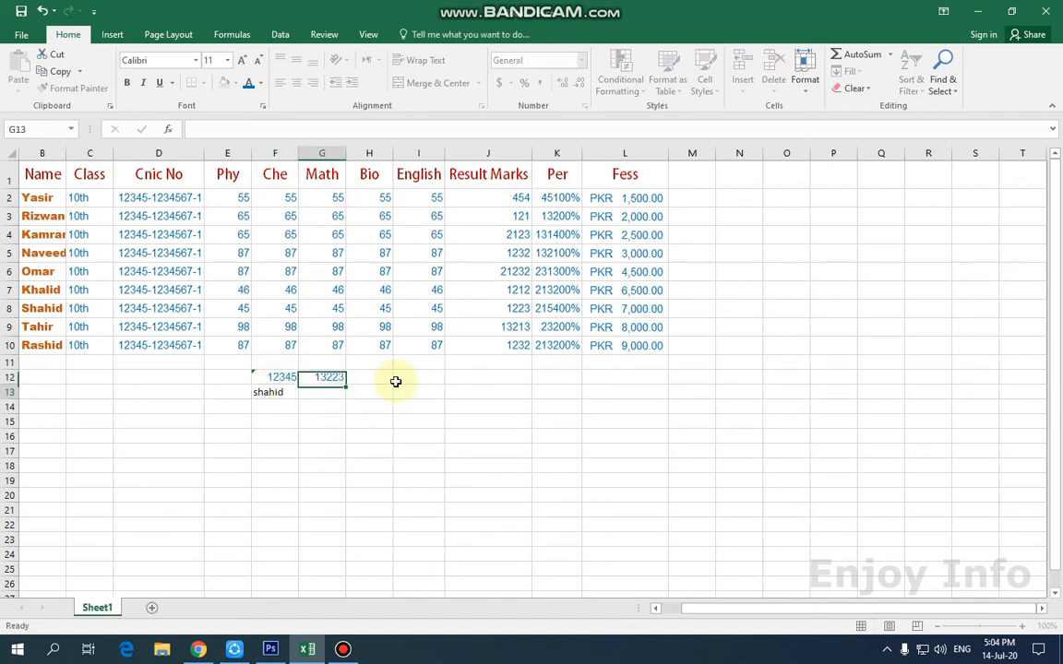
key("Return")
left_click(323, 378)
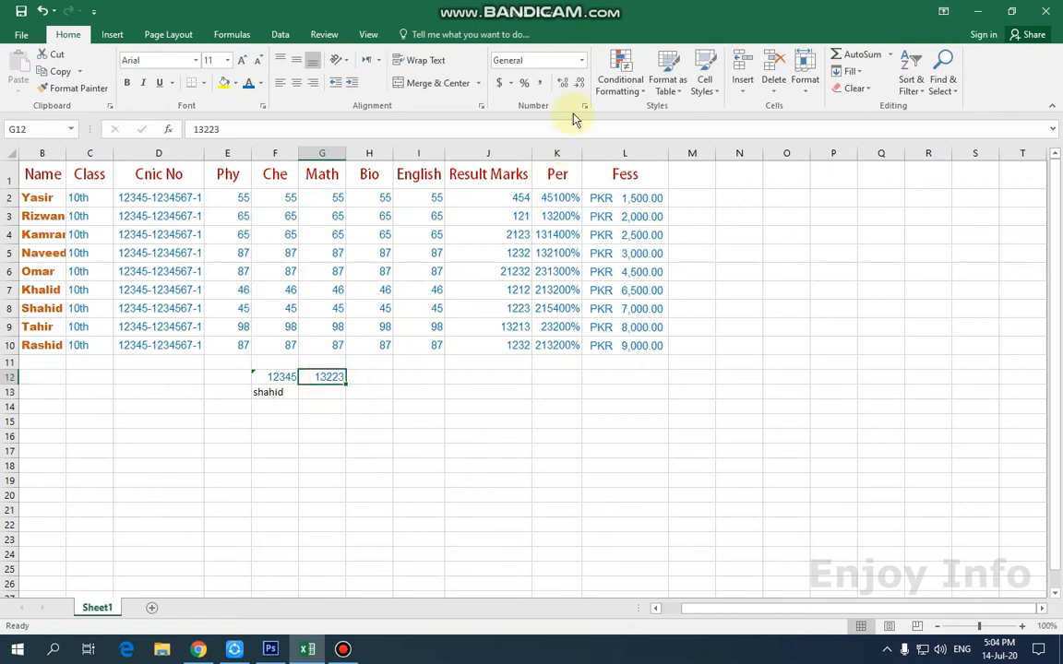
Format the empty cell H12 as Text and enter 13452 in it.
left_click(374, 375)
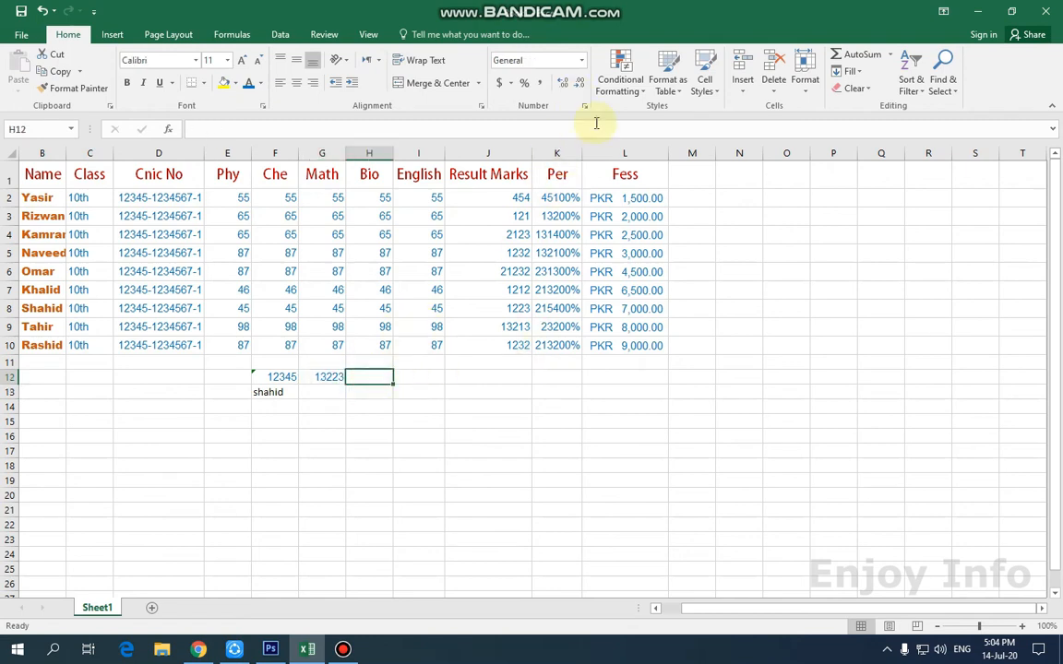
left_click(581, 60)
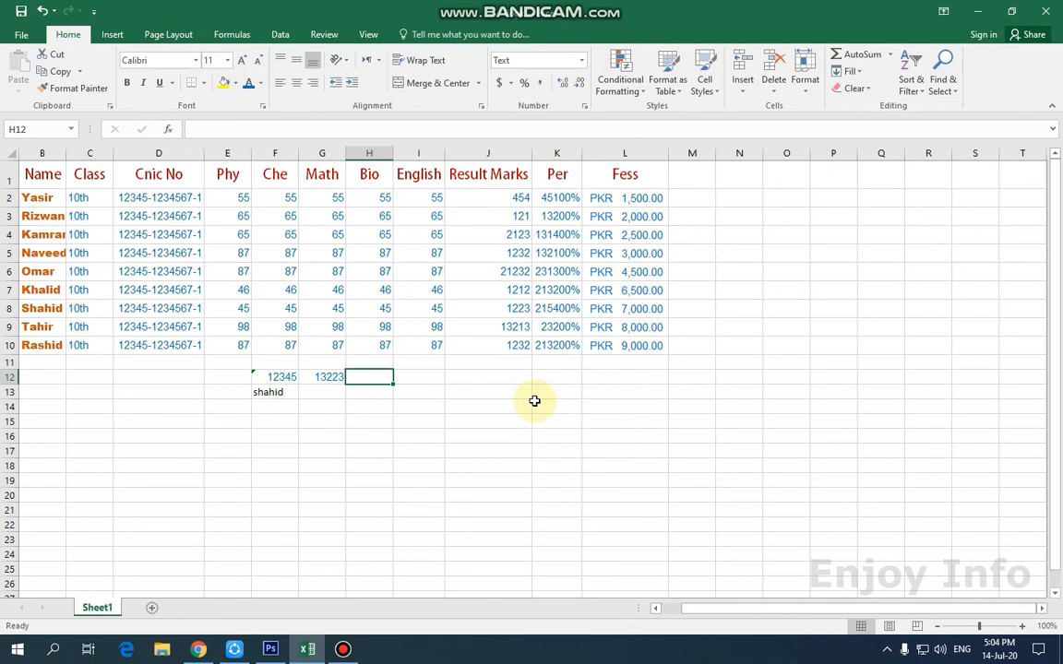
type("13452")
key("Return")
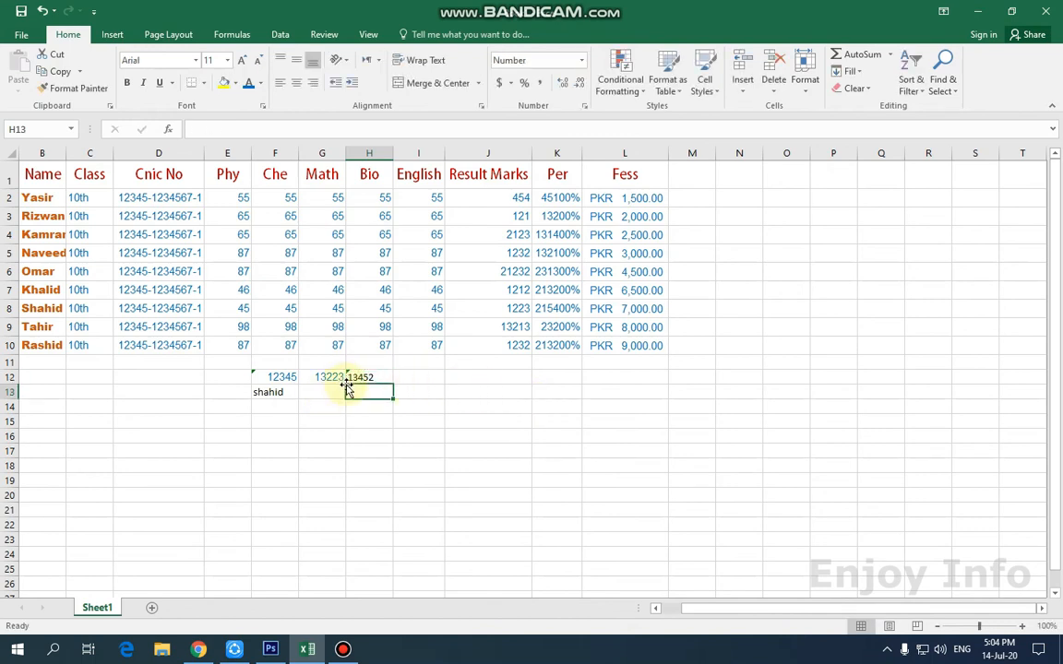
Enter the date 15-5-2019 in cell E15 and the number of months 6 in cell F15.
left_click(581, 60)
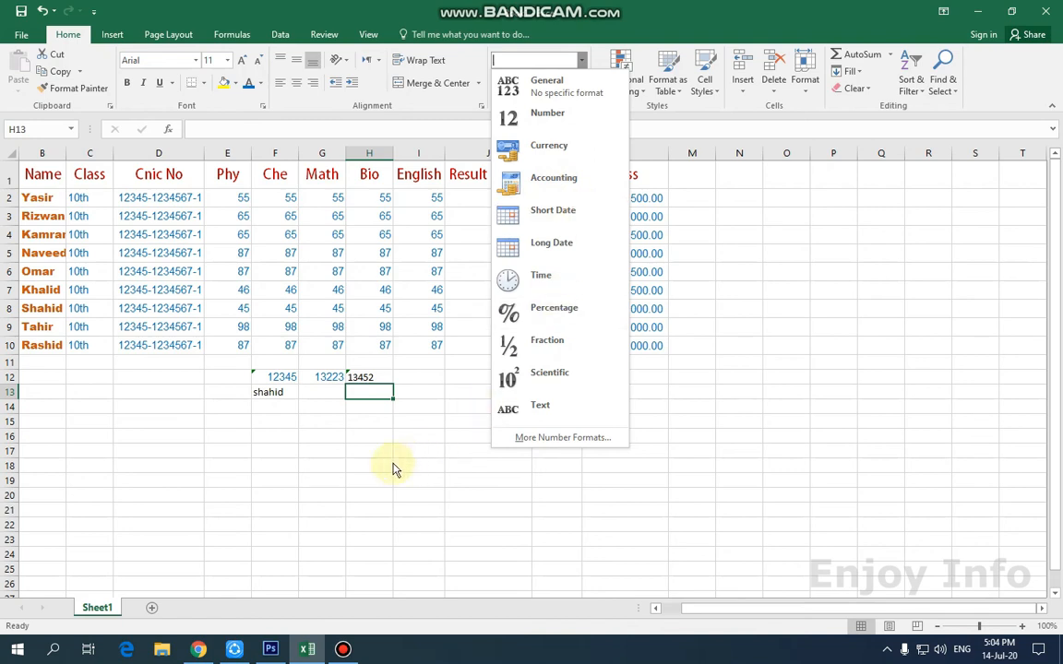
left_click(364, 441)
left_click(243, 424)
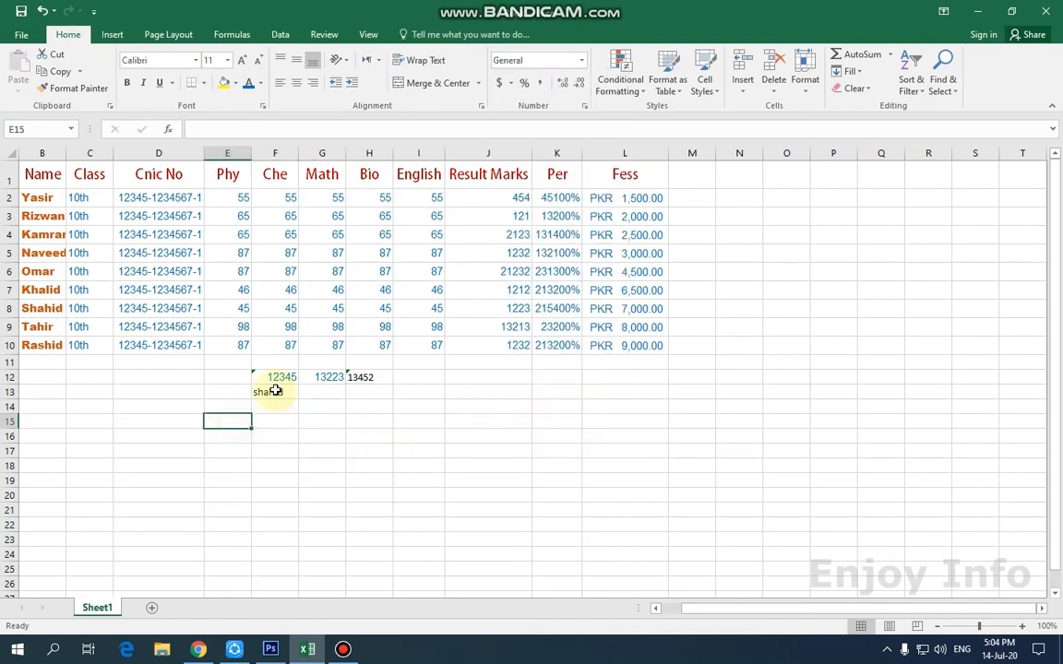
type("15-")
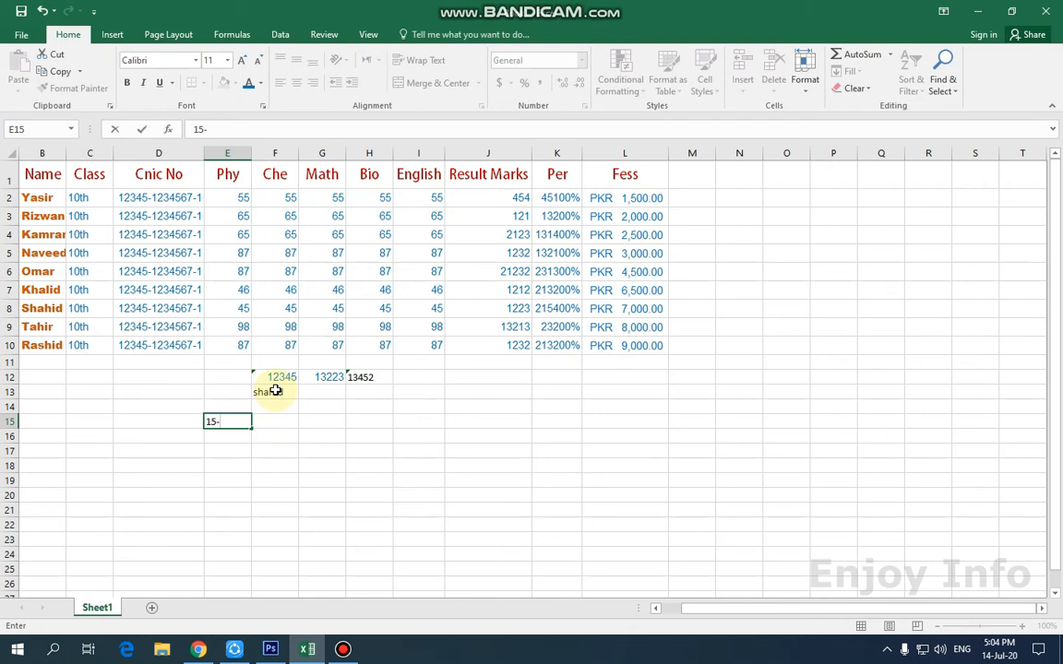
type("5-2019")
key("Tab")
type("6")
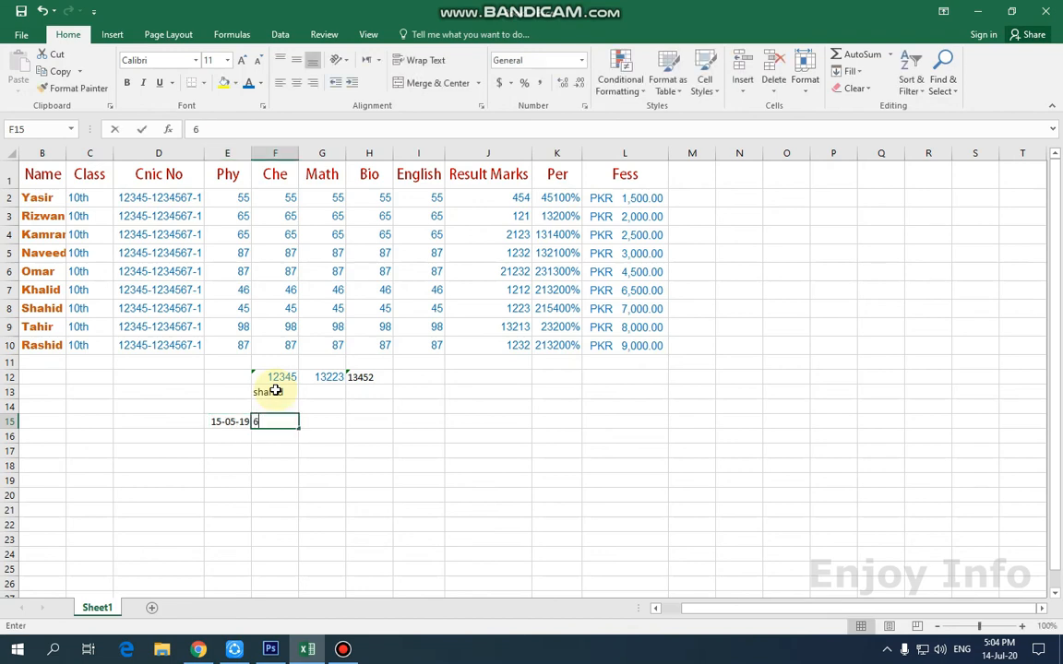
key("Tab")
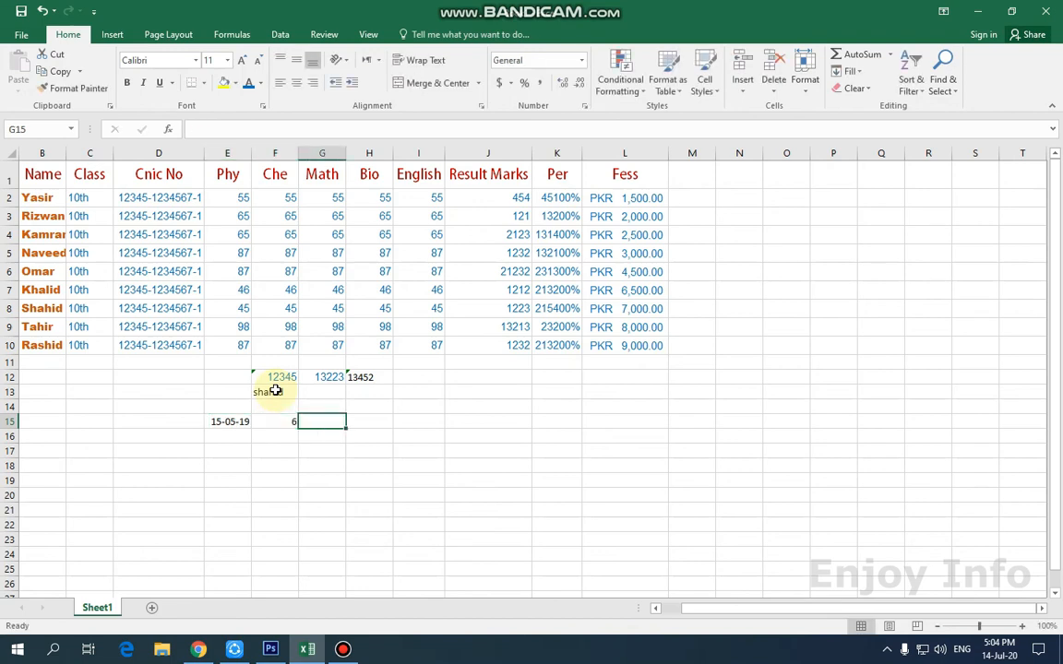
Enter an EDATE formula in G15 with E15 as the start date and F15 as the months.
left_click(582, 61)
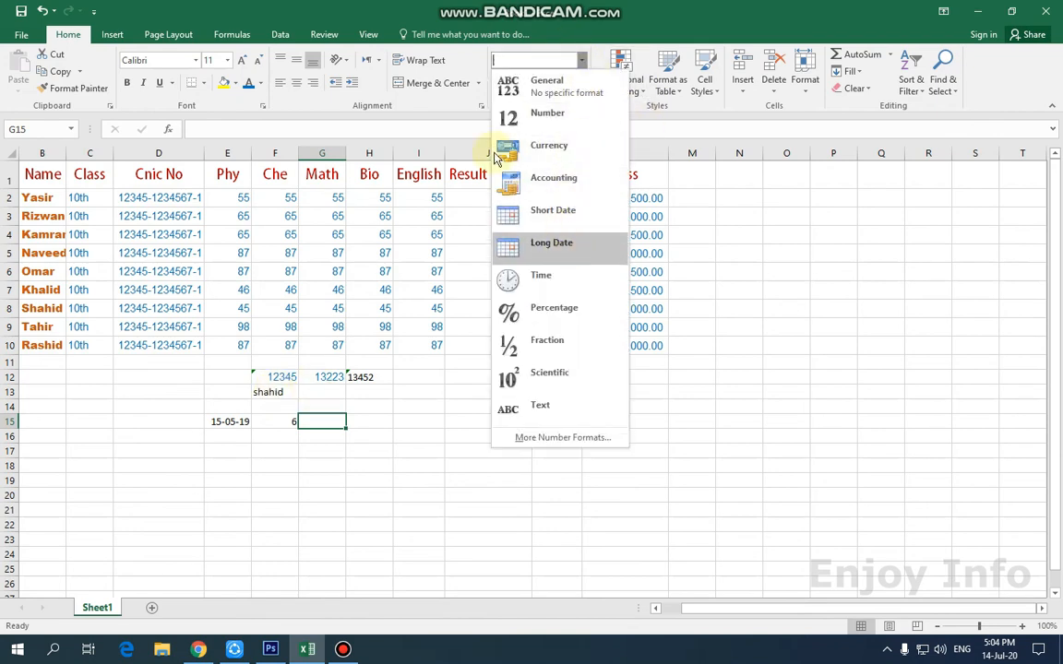
left_click(368, 24)
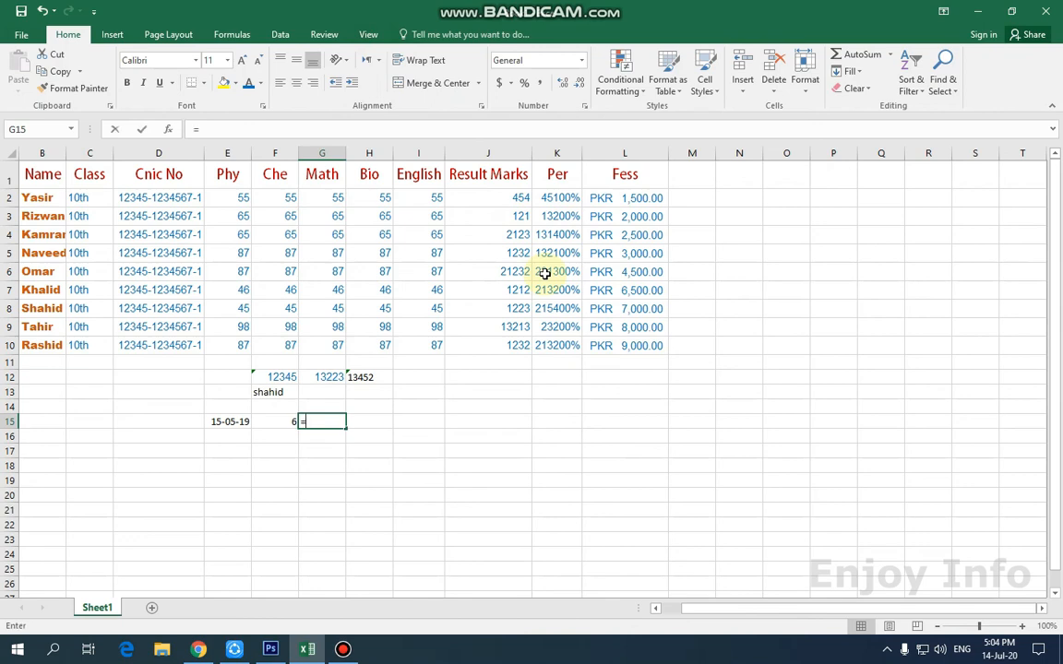
type("=")
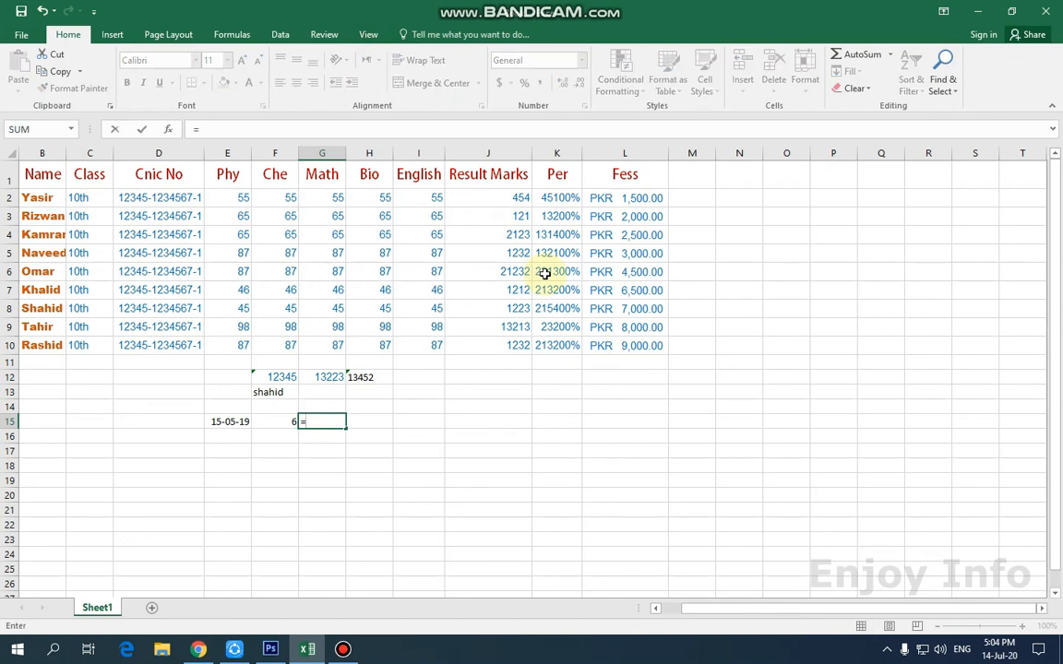
type("edate")
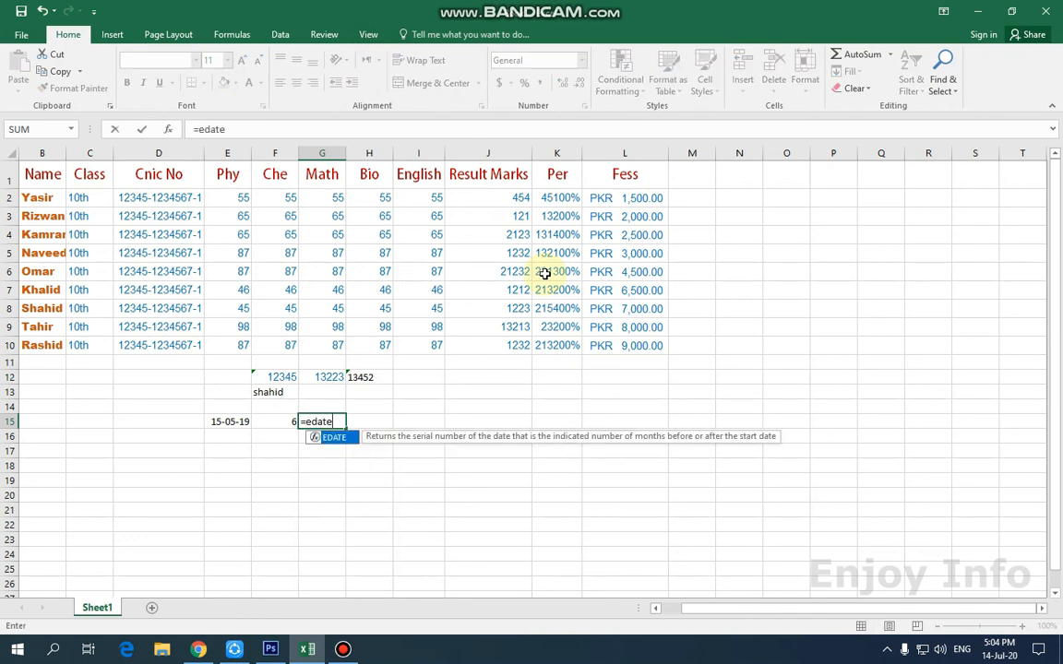
type("(")
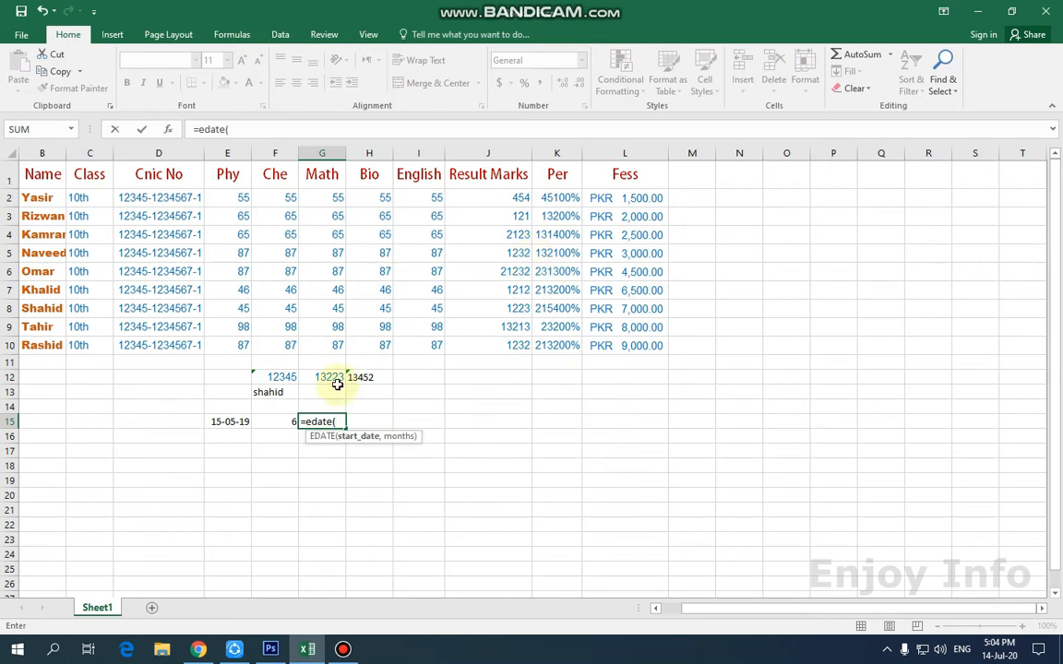
left_click(226, 422)
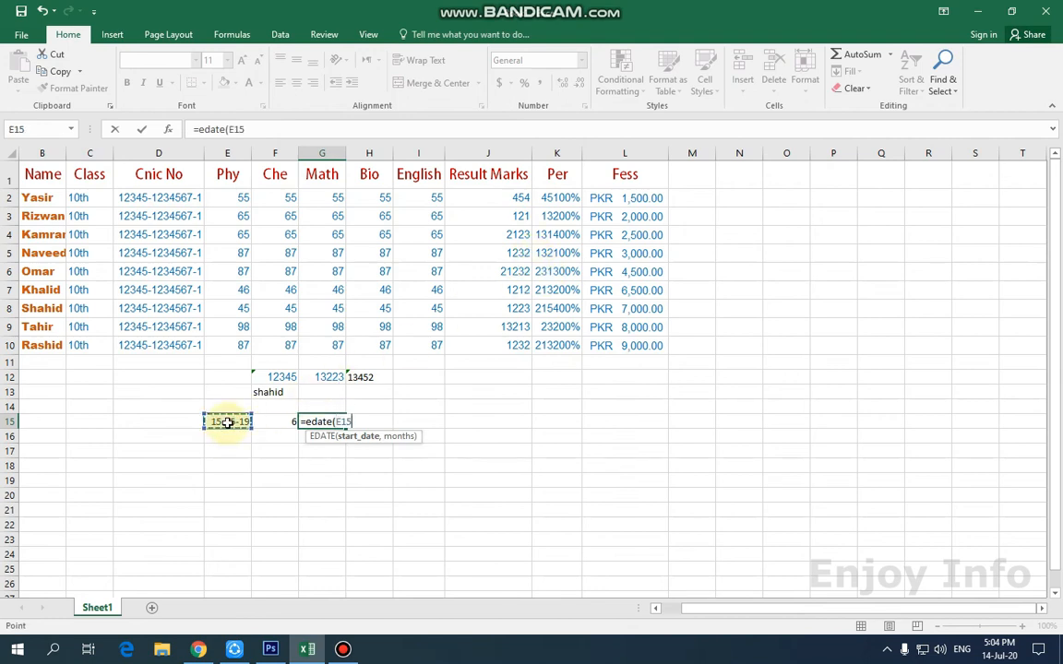
type(",")
left_click(284, 421)
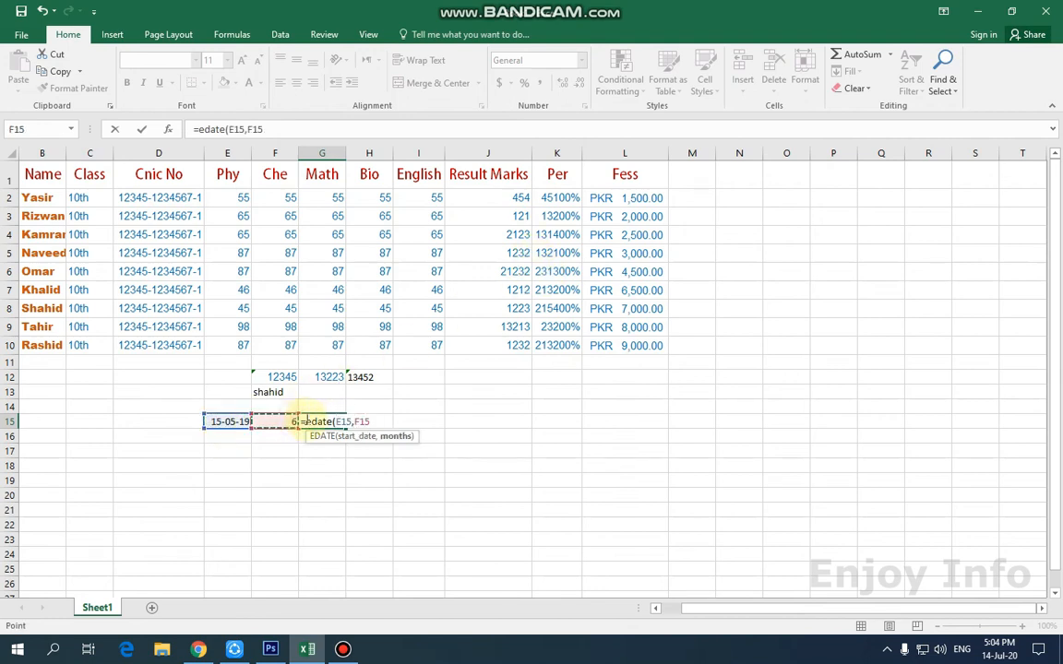
key("Return")
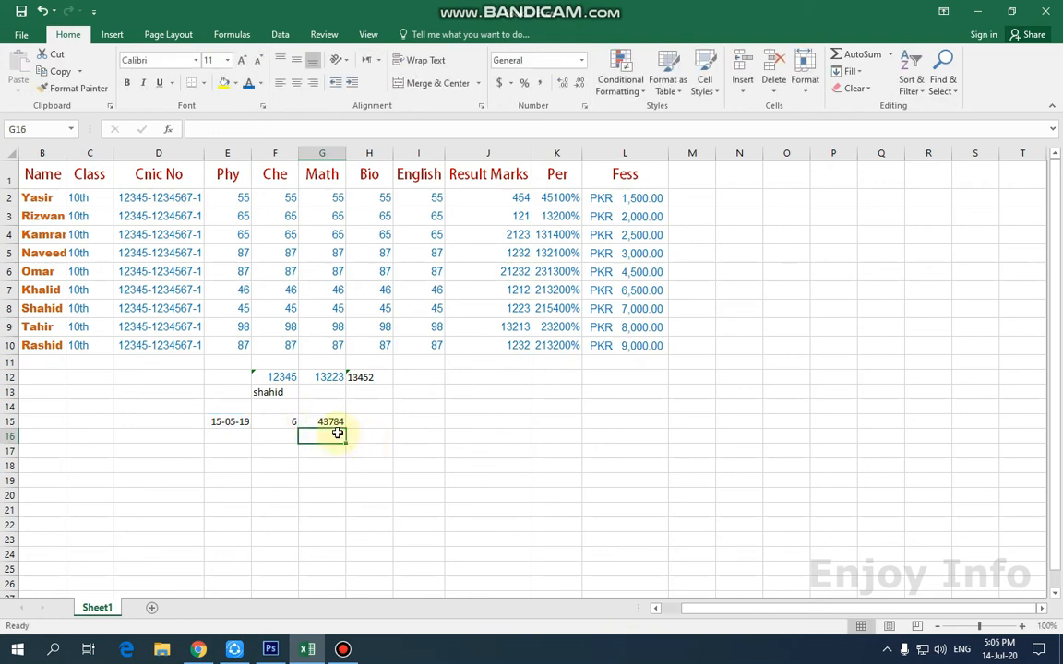
Format the EDATE result in G15 as Short Date and change it to Long Date.
left_click(329, 421)
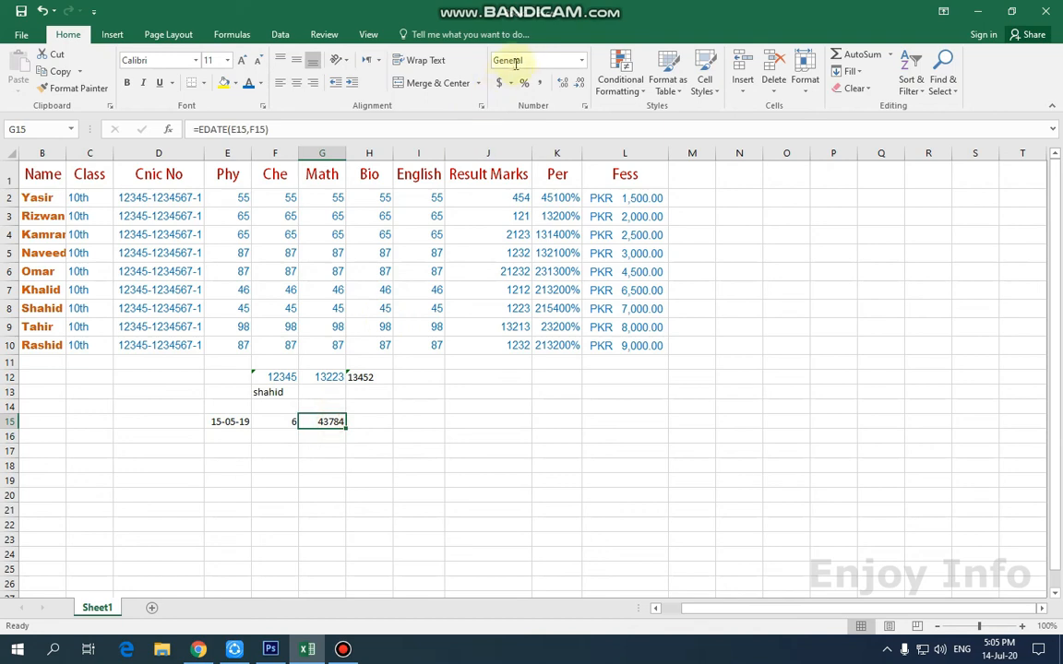
left_click(581, 63)
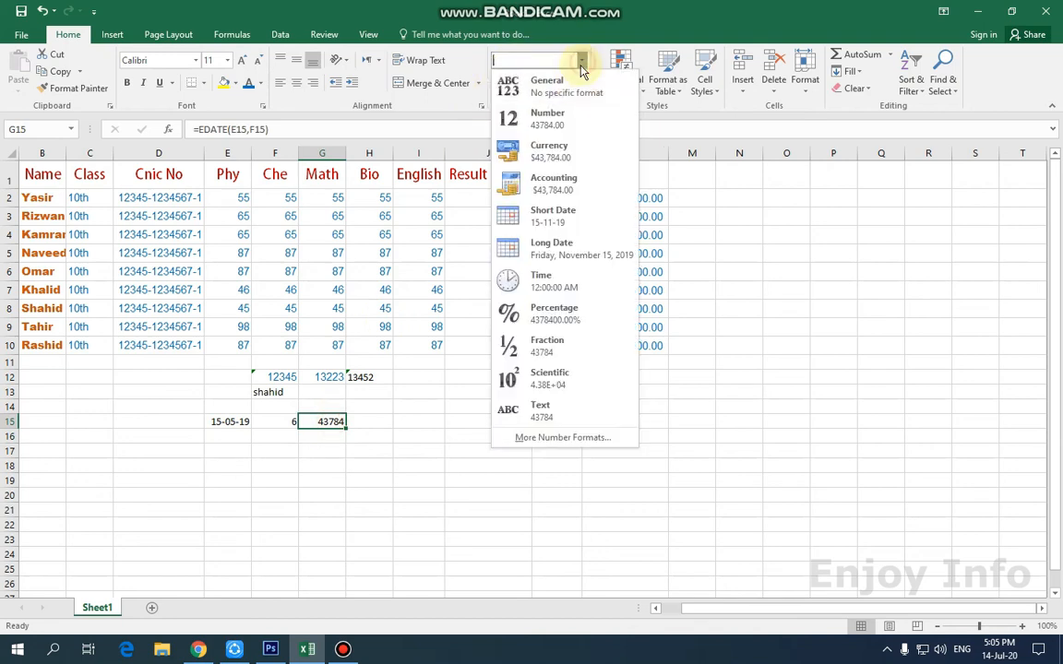
left_click(565, 215)
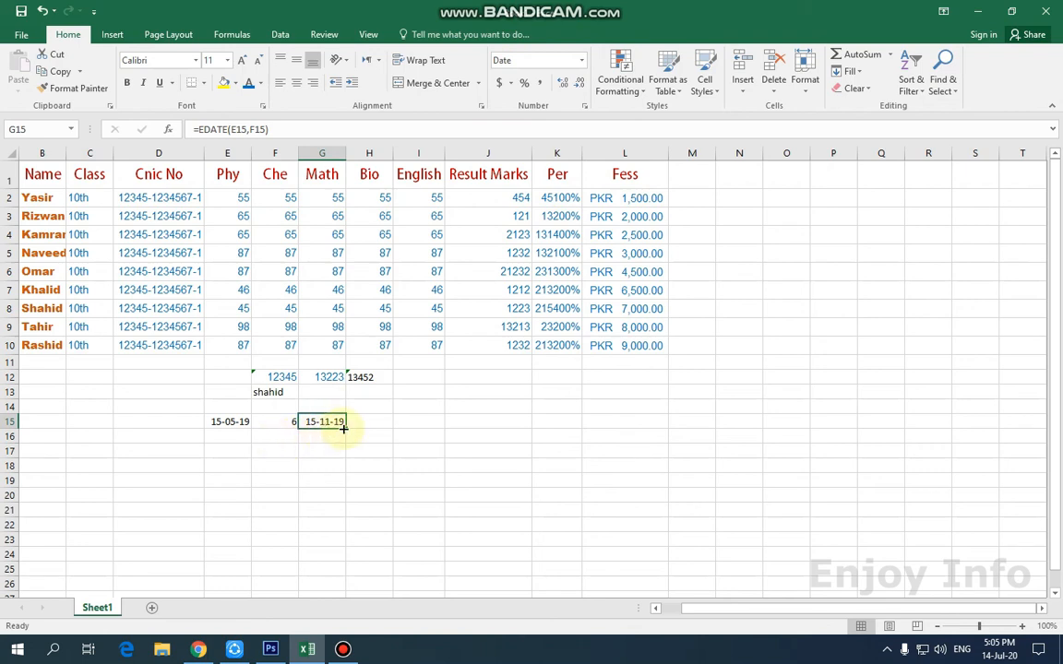
left_click(581, 60)
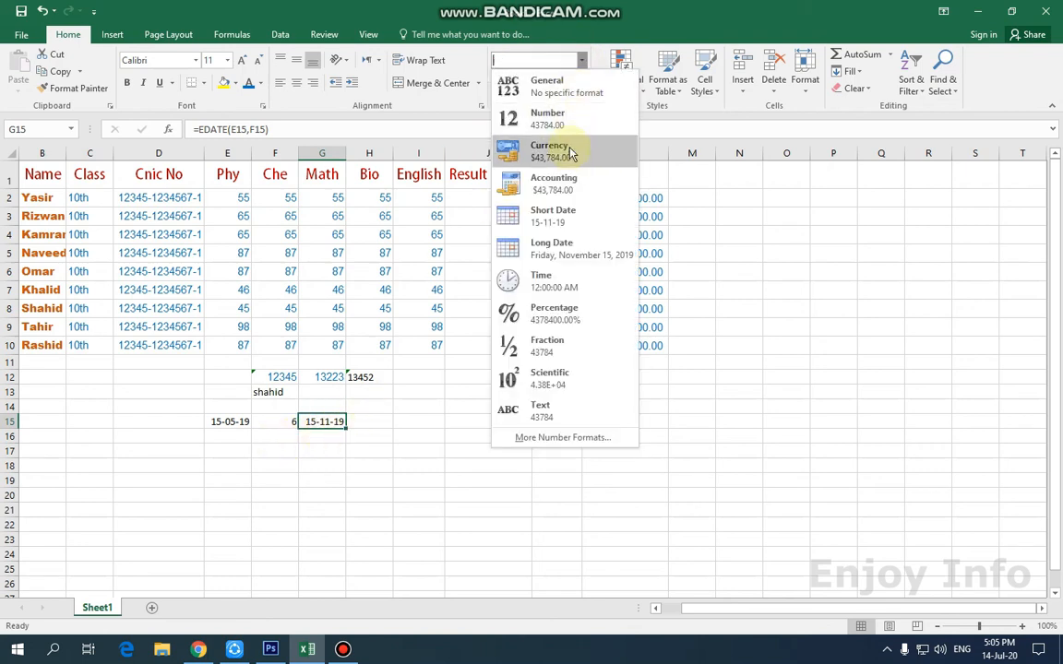
left_click(558, 244)
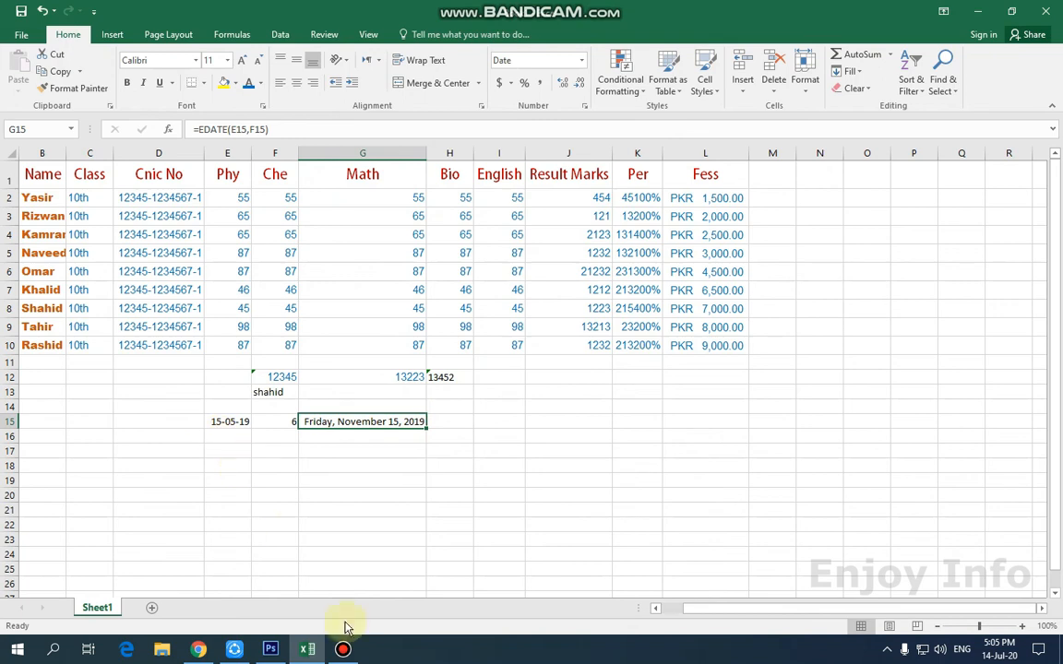
Format the start date in cell E15 as Long Date.
left_click(236, 422)
left_click(581, 60)
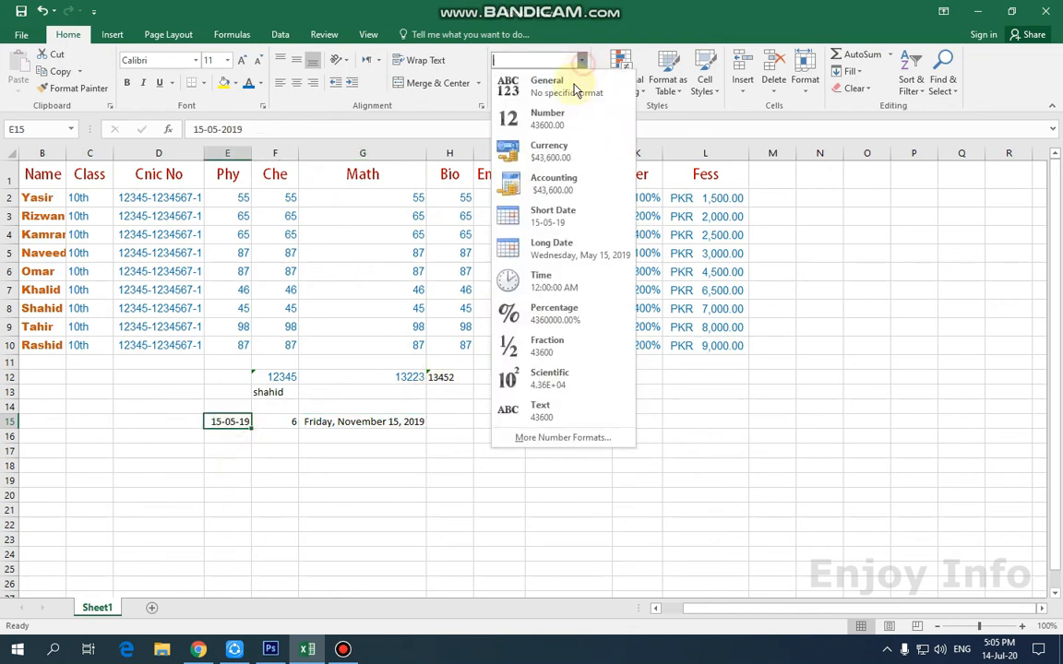
left_click(560, 249)
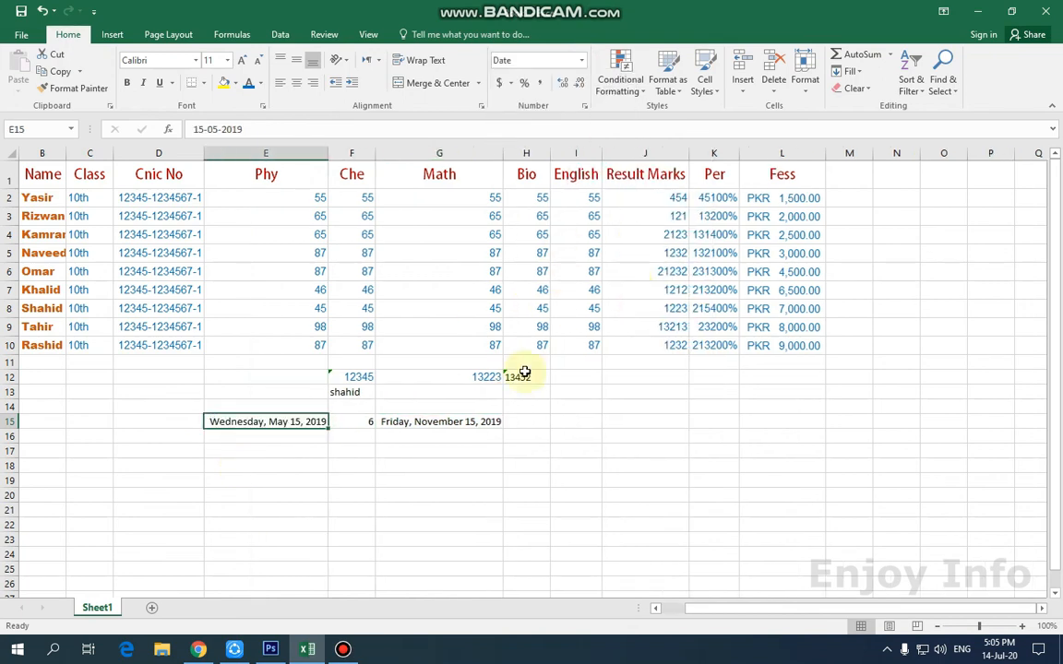
Try the 14-Mar-2012 date type with the English (United States) locale on cell E15 and undo the change.
left_click(581, 60)
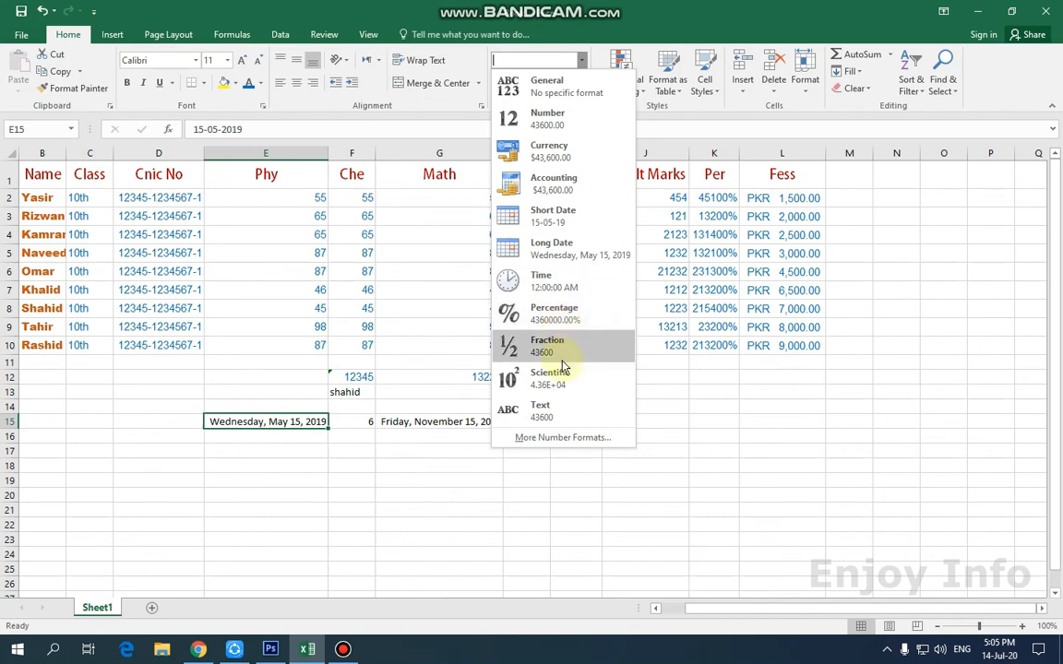
left_click(569, 439)
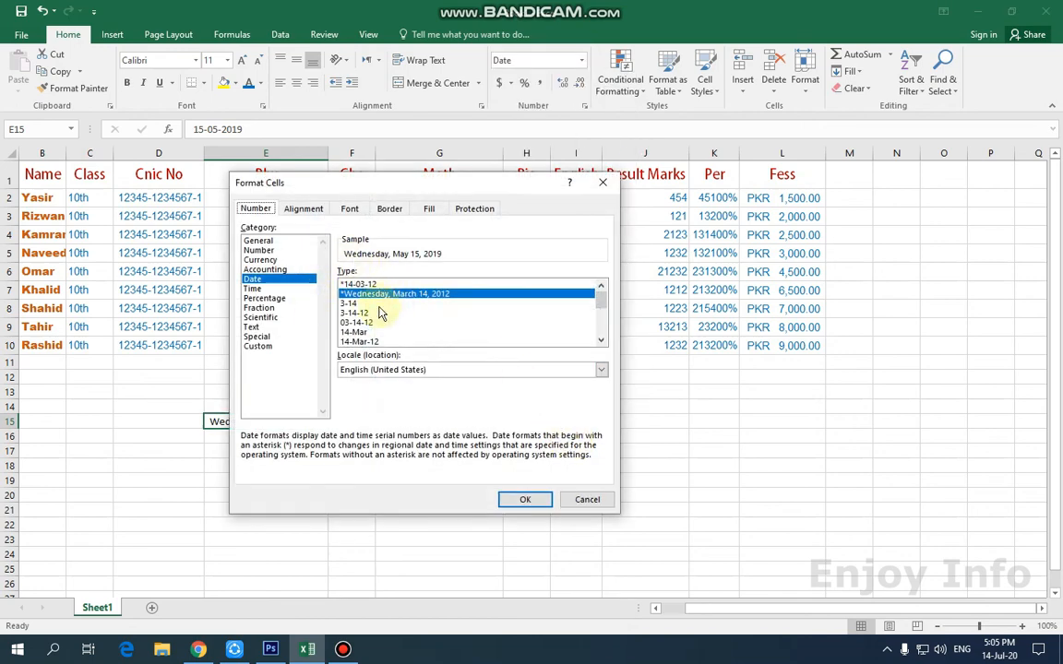
left_click_drag(393, 188, 807, 57)
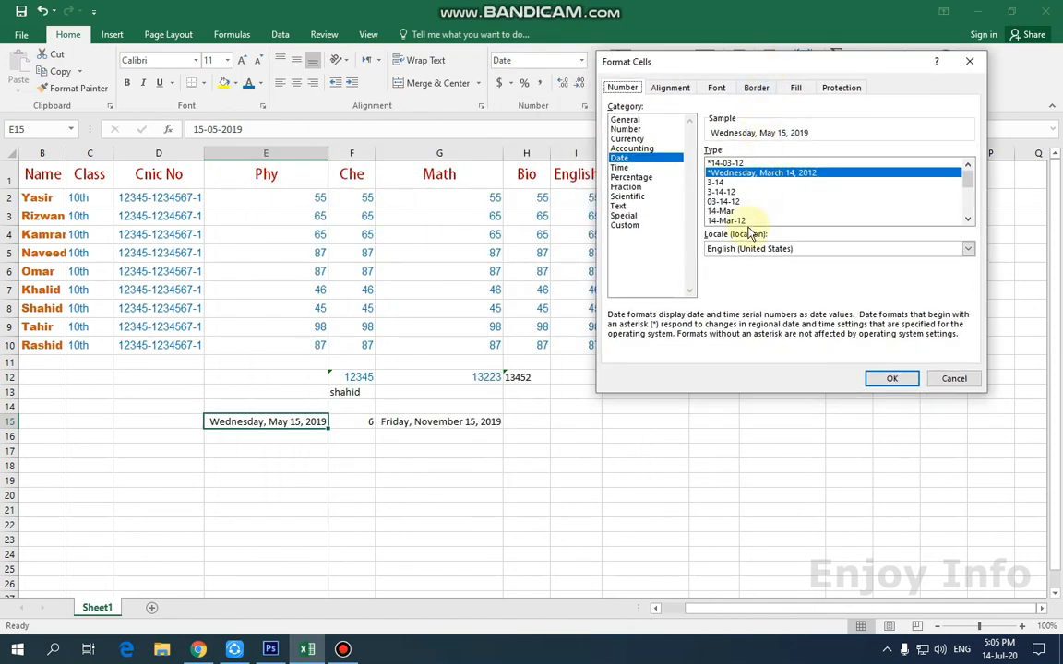
scroll(735, 213, "down", 2)
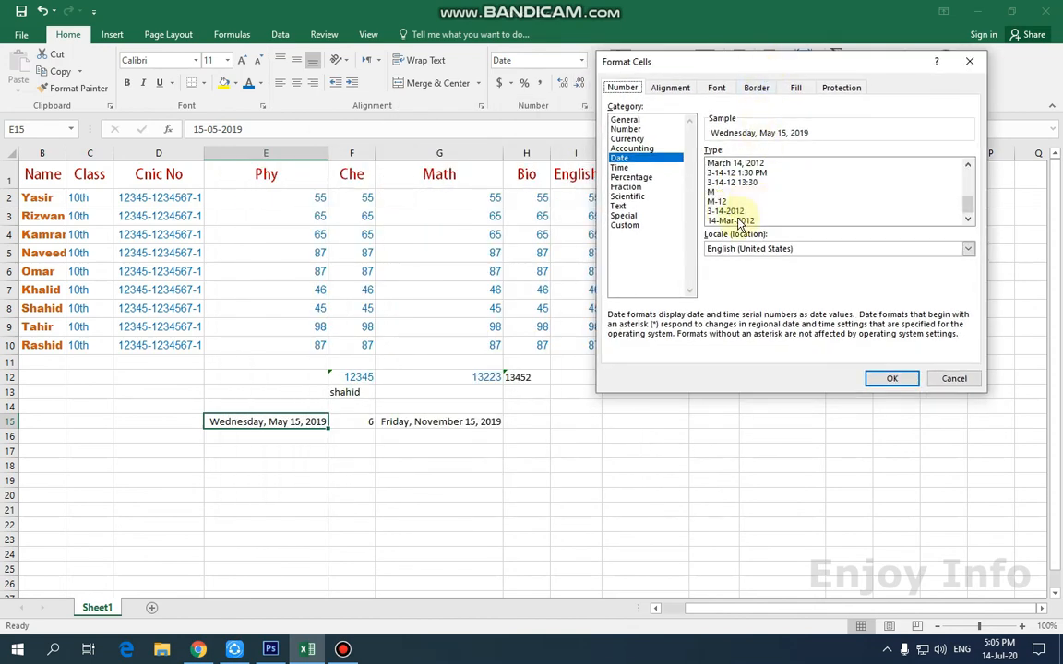
left_click(747, 222)
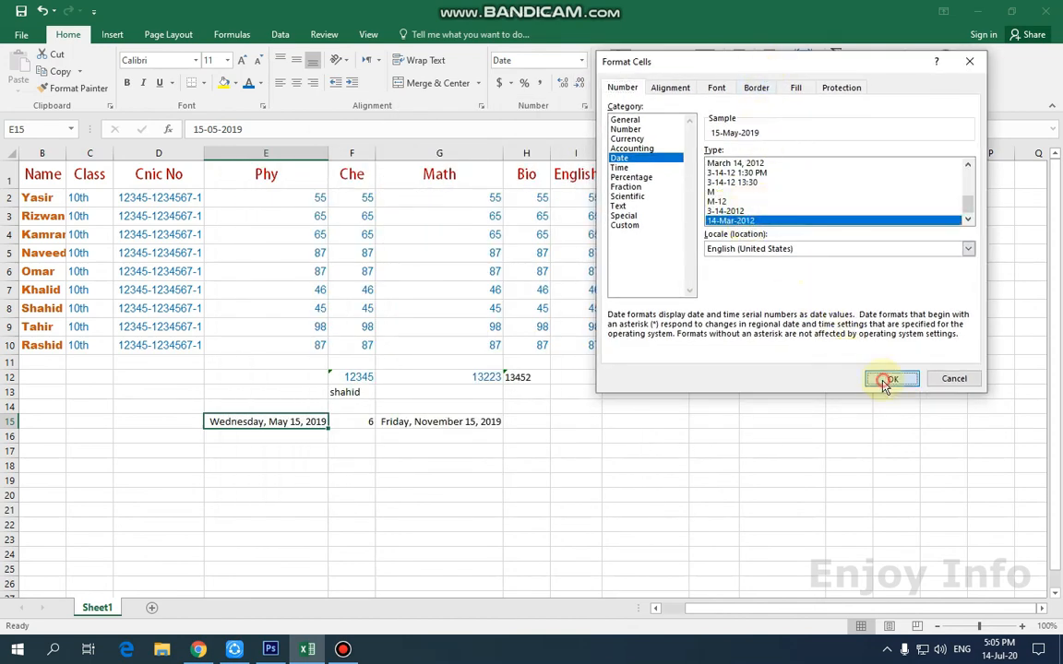
left_click(888, 378)
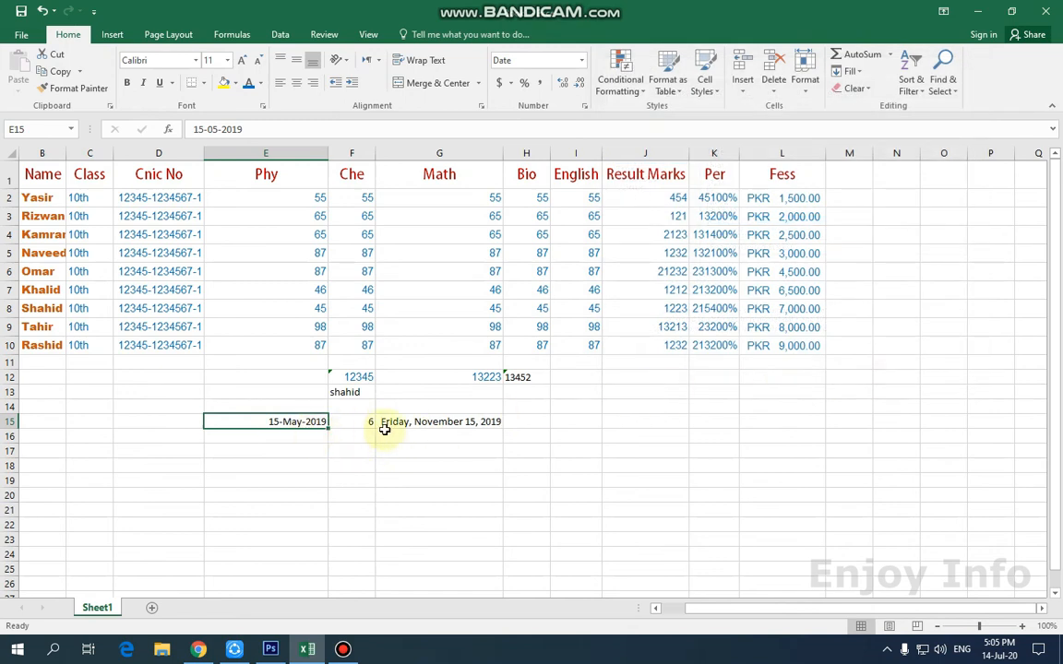
key("ctrl+z")
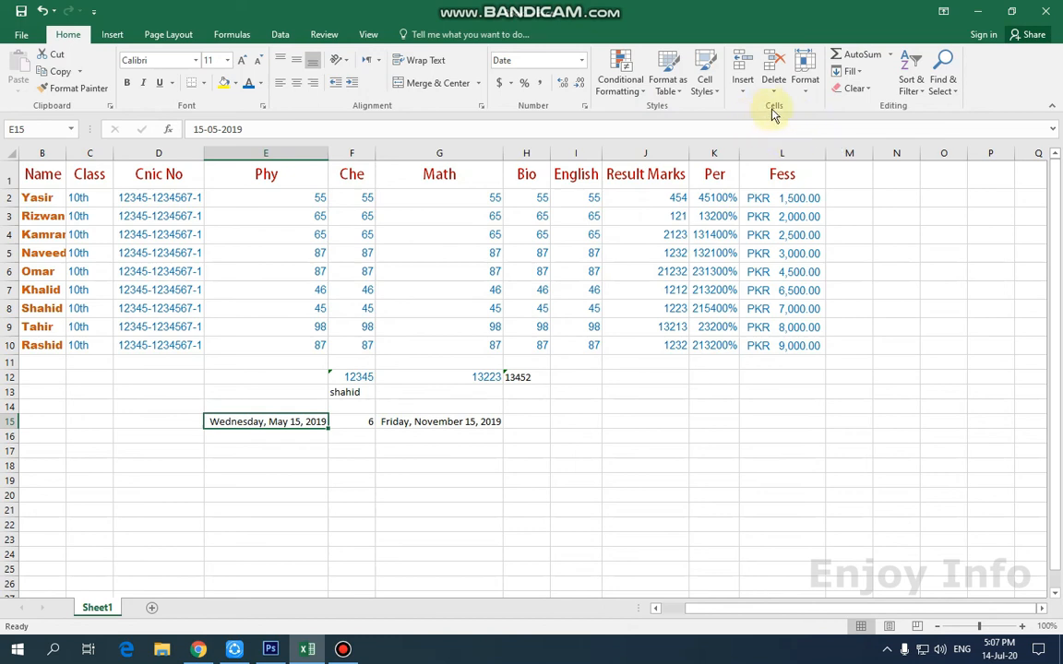
left_click(581, 60)
left_click(581, 60)
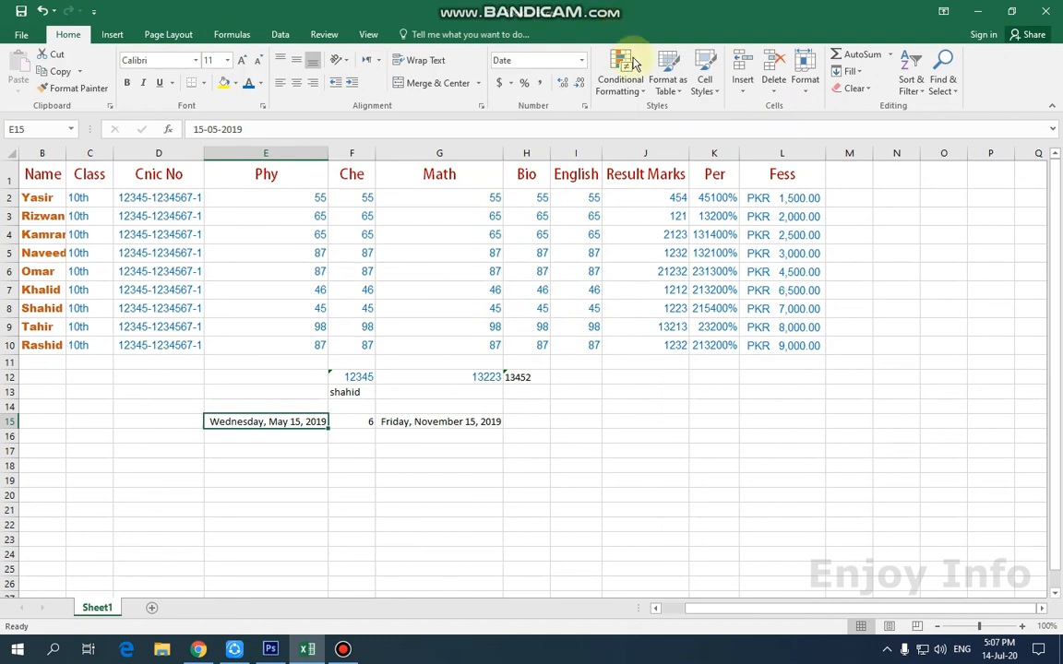